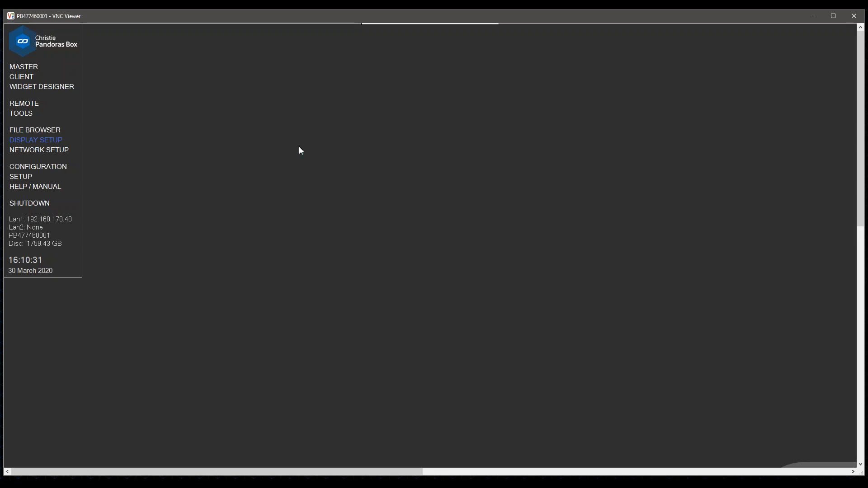
Open the NVIDIA settings from the display configuration and bring up EDID management for HDMI (1) in the system topology.
{"action": "left_click", "coordinate": [102, 300]}
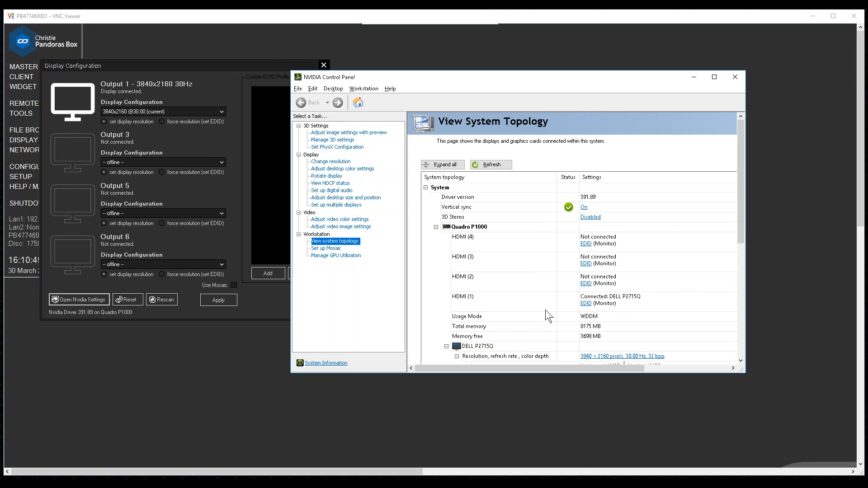
{"action": "left_click", "coordinate": [658, 319]}
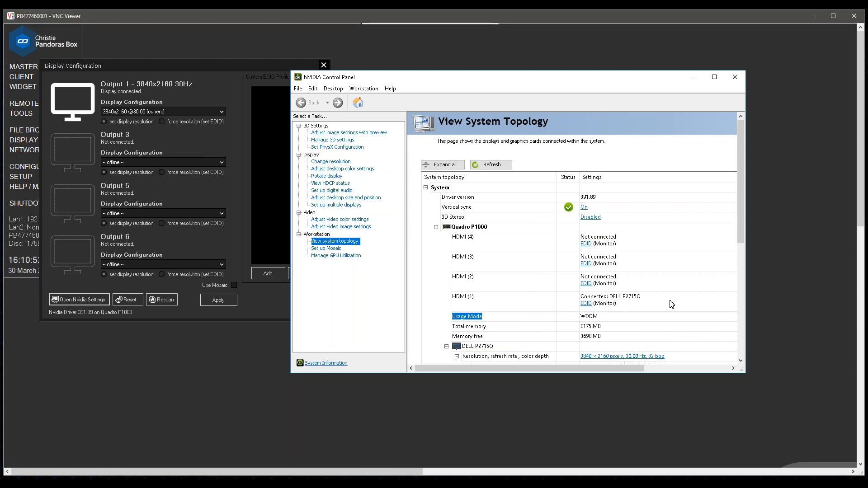
{"action": "left_click_drag", "start_coordinate": [659, 82], "coordinate": [525, 79]}
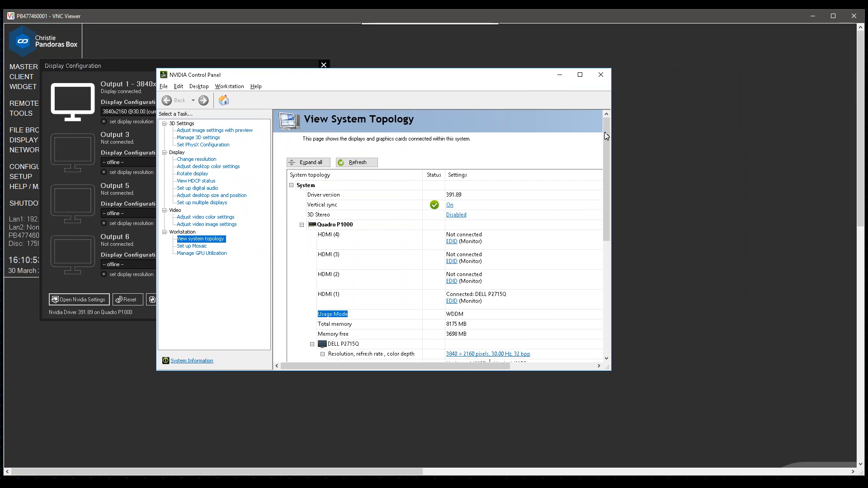
{"action": "scroll", "coordinate": [596, 202], "scroll_direction": "down", "scroll_amount": 1}
{"action": "scroll", "coordinate": [596, 203], "scroll_direction": "down", "scroll_amount": 3}
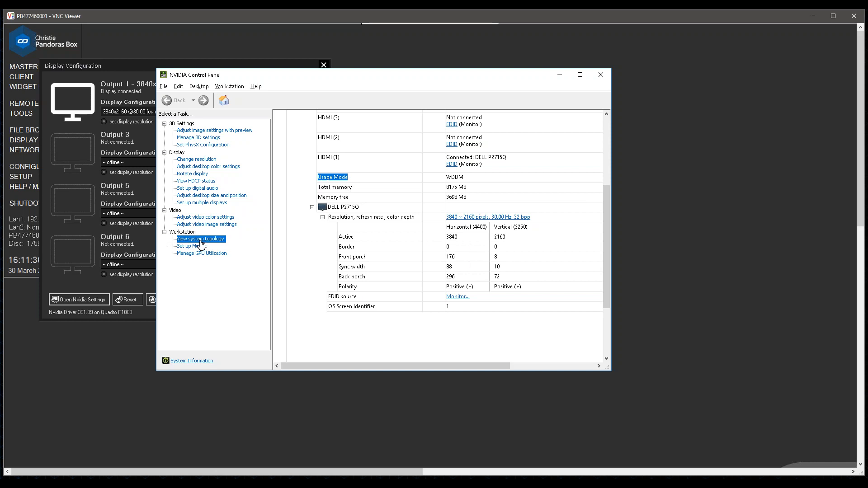
{"action": "left_click", "coordinate": [451, 165]}
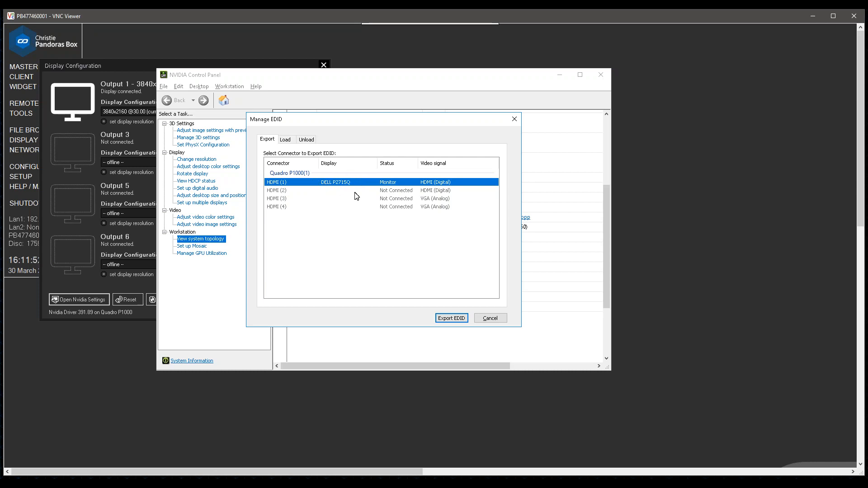
{"action": "left_click", "coordinate": [451, 319]}
{"action": "left_click", "coordinate": [340, 171]}
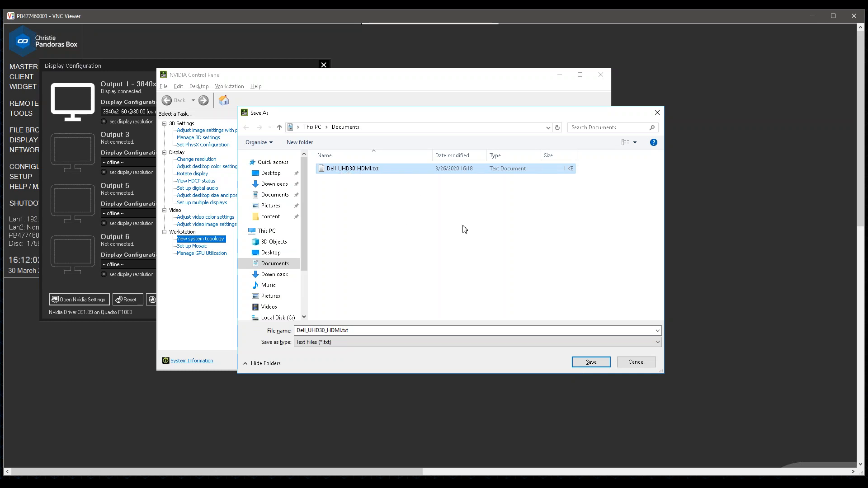
{"action": "left_click", "coordinate": [636, 362]}
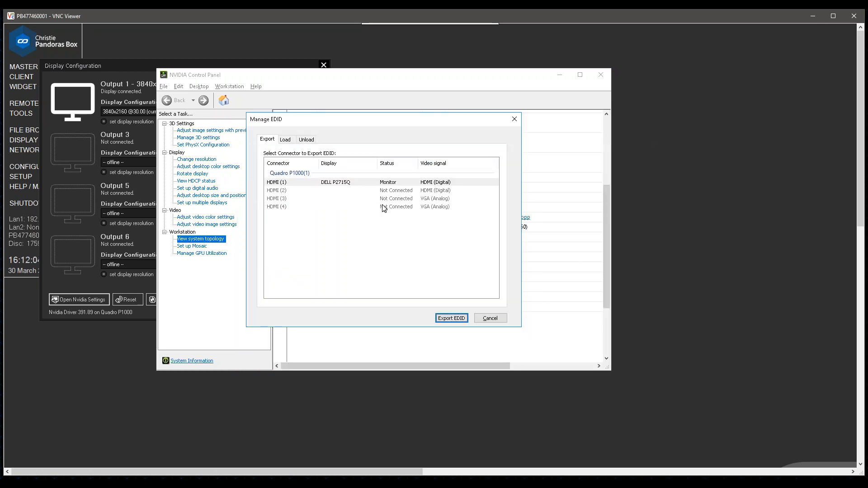
Select Dell_UHD30_HDMI.txt from the Documents folder as the EDID file to load.
{"action": "left_click", "coordinate": [285, 139]}
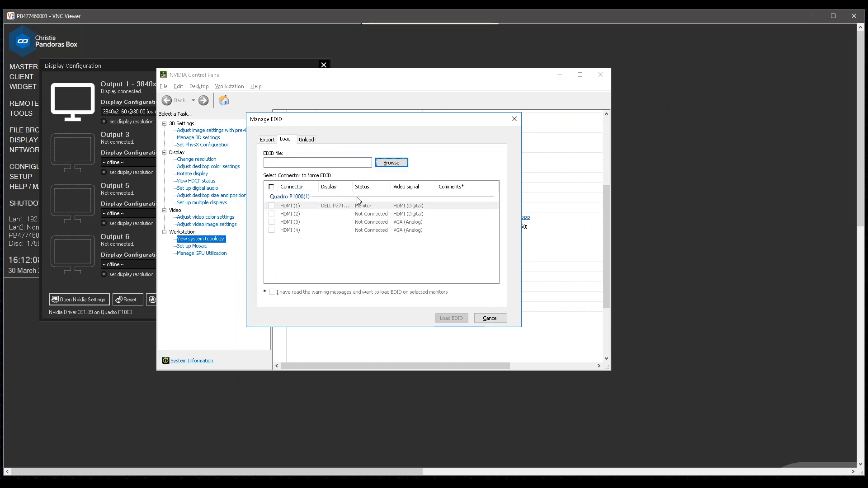
{"action": "left_click", "coordinate": [395, 165]}
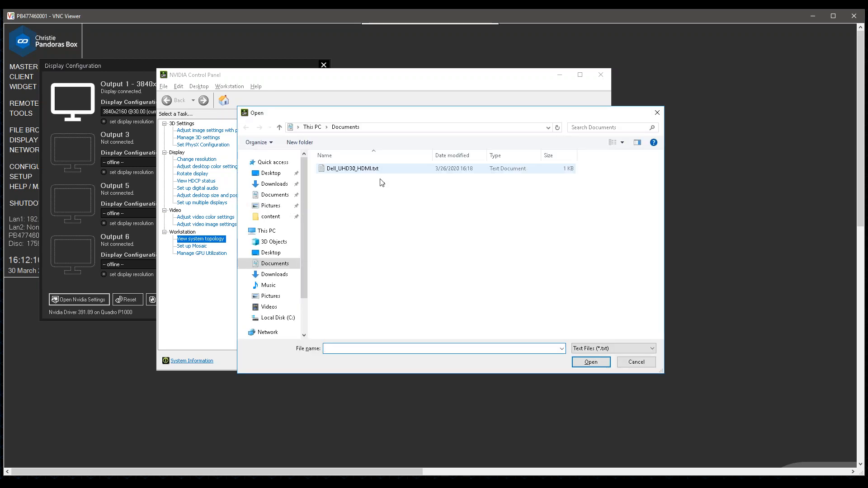
{"action": "left_click", "coordinate": [344, 173]}
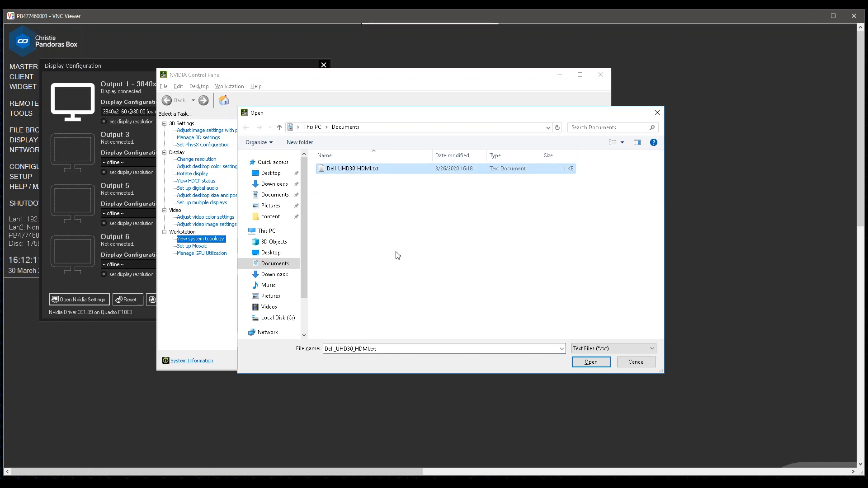
{"action": "key", "text": "F2"}
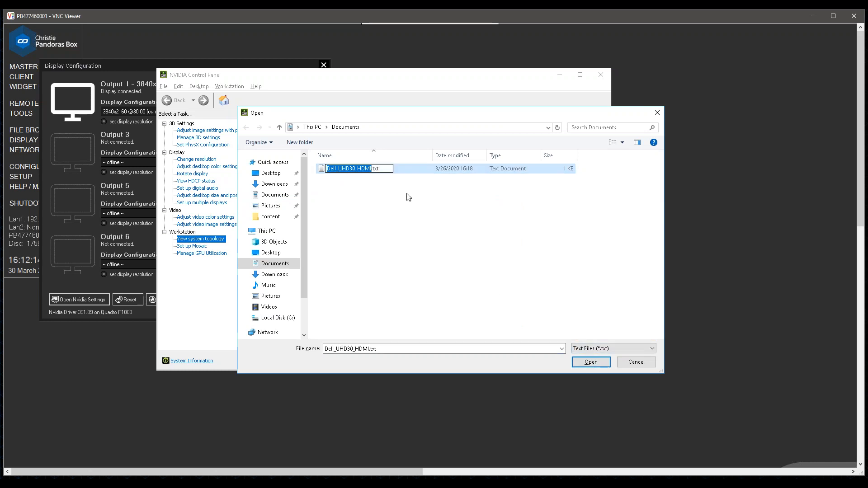
{"action": "key", "text": "End"}
{"action": "key", "text": "Return"}
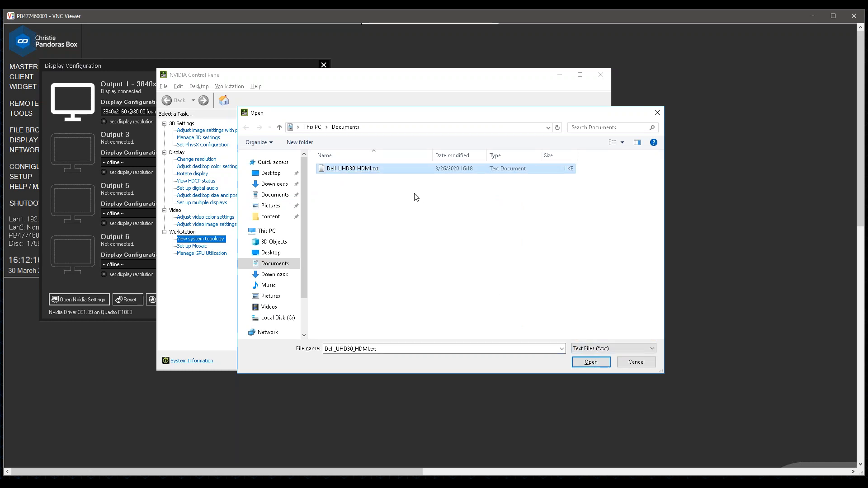
{"action": "key", "text": "Return"}
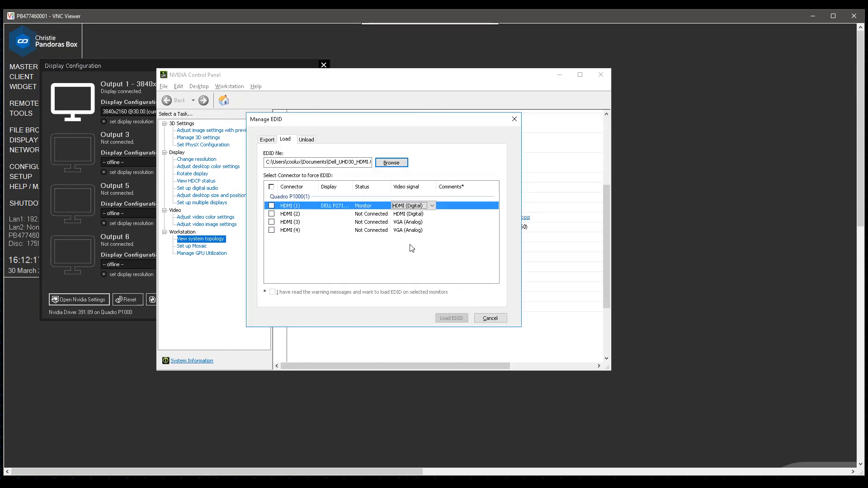
Load the EDID file onto connectors HDMI (1) and HDMI (2), acknowledging the dialogs that follow.
{"action": "left_click", "coordinate": [272, 206]}
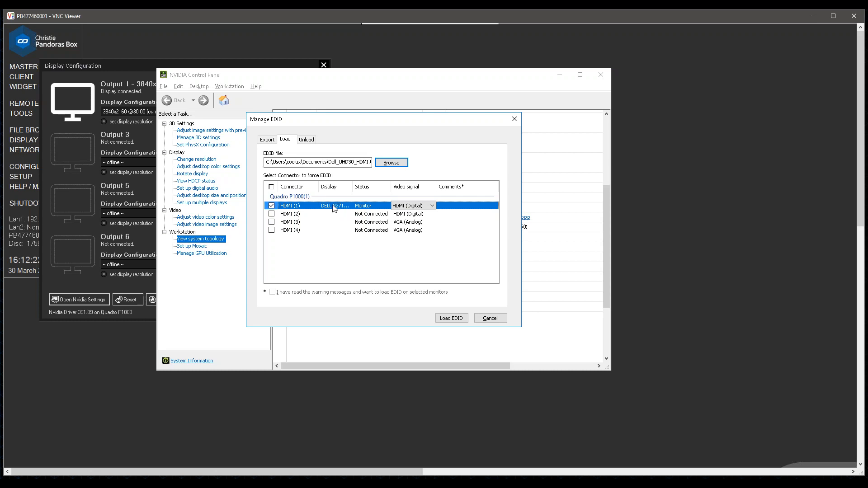
{"action": "left_click", "coordinate": [272, 215]}
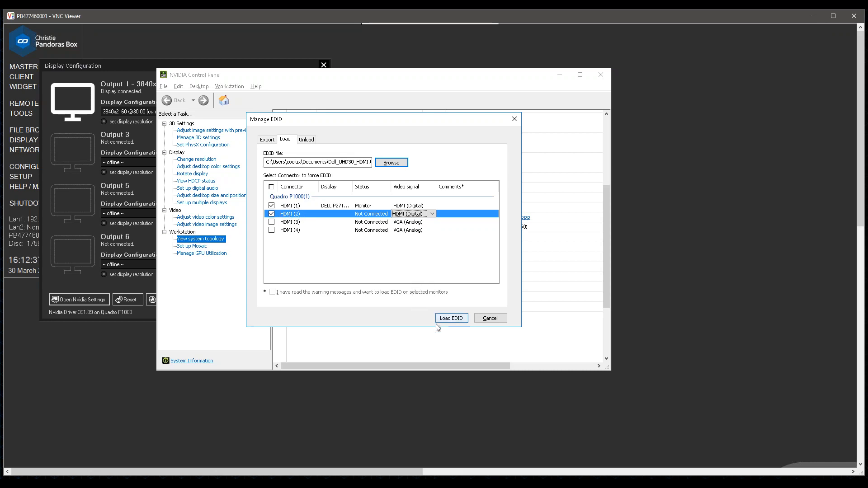
{"action": "left_click", "coordinate": [450, 318]}
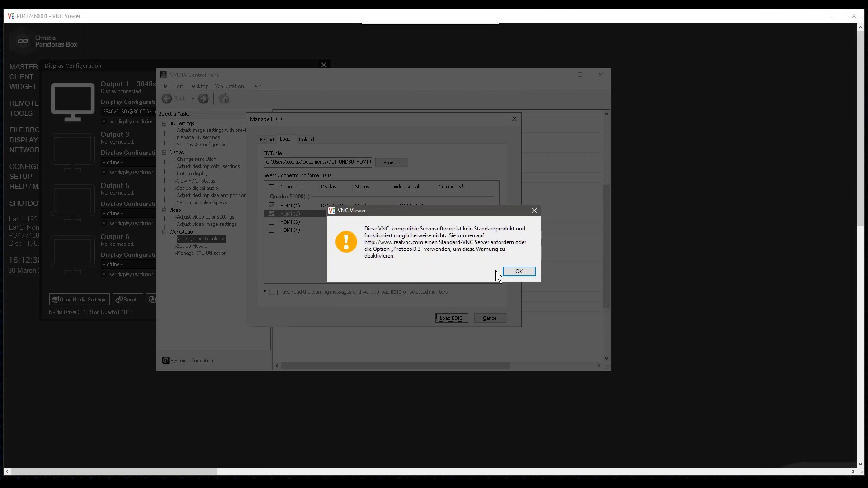
{"action": "left_click", "coordinate": [507, 273]}
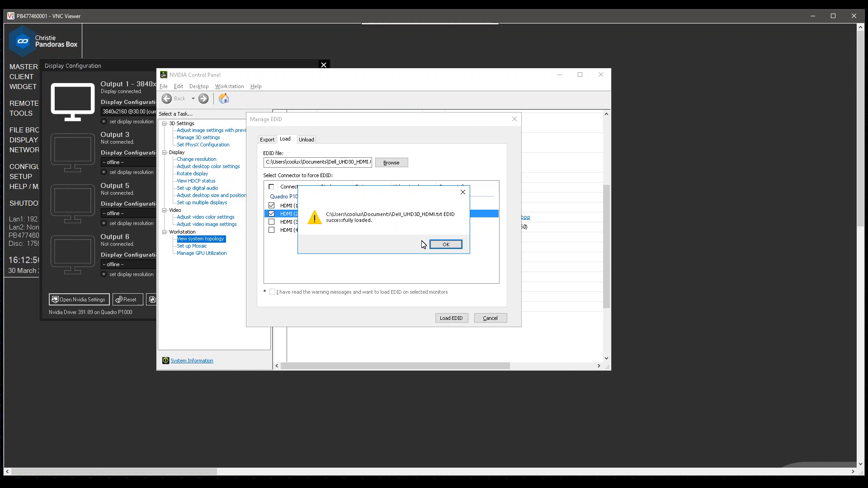
{"action": "left_click", "coordinate": [445, 246]}
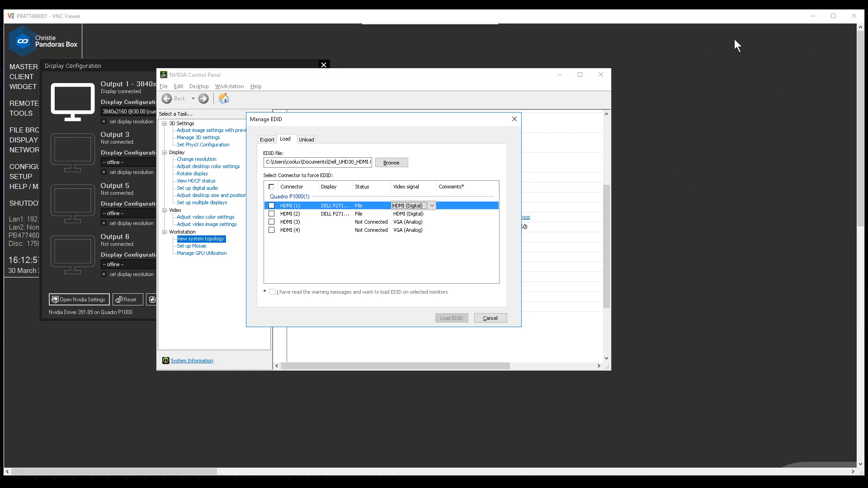
Turn on the Windows taskbar on the Pandoras Box system.
{"action": "left_click_drag", "start_coordinate": [861, 252], "coordinate": [838, 462]}
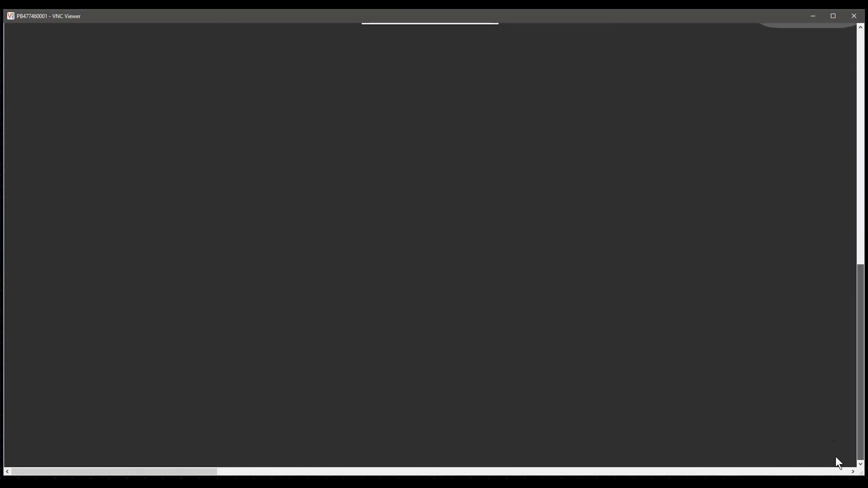
{"action": "left_click_drag", "start_coordinate": [861, 346], "coordinate": [834, 87]}
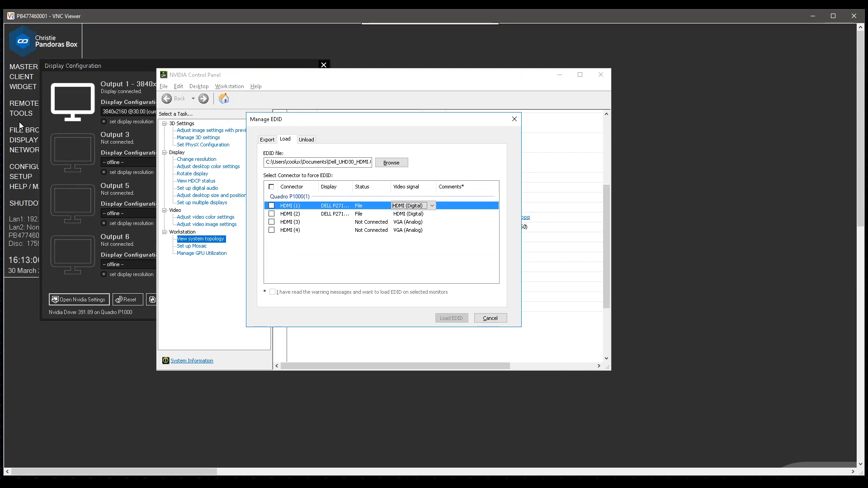
{"action": "left_click", "coordinate": [20, 170]}
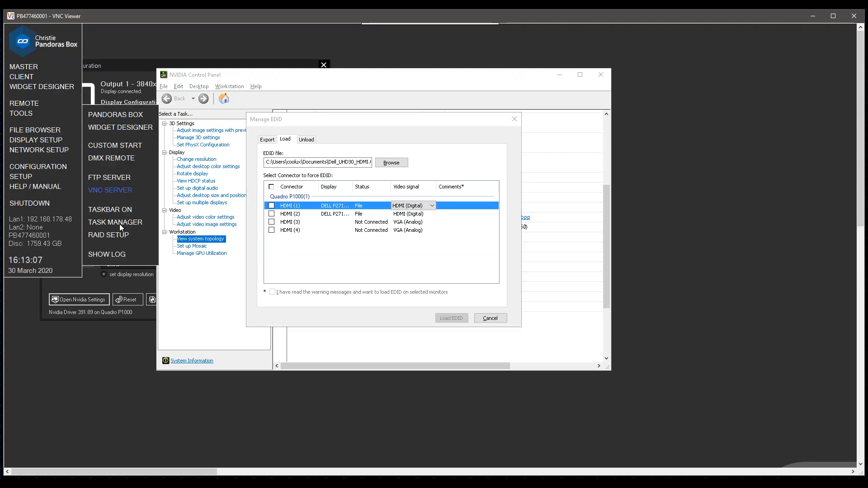
{"action": "left_click", "coordinate": [115, 209]}
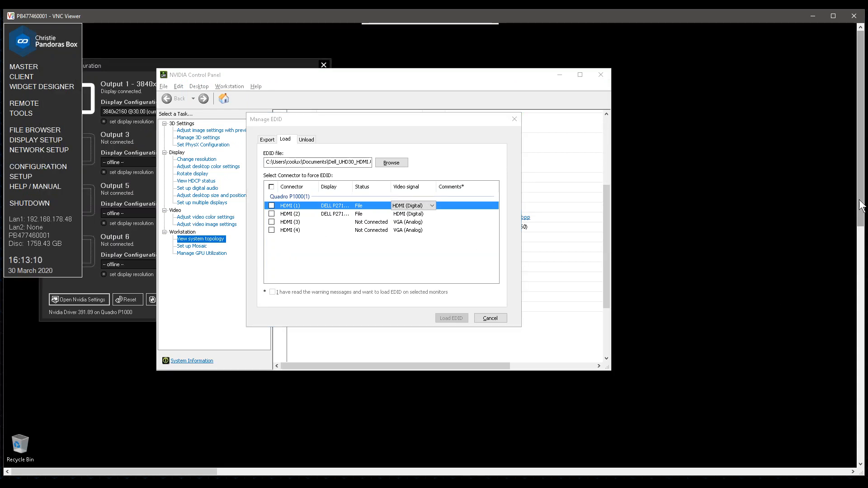
{"action": "left_click_drag", "start_coordinate": [862, 204], "coordinate": [847, 450]}
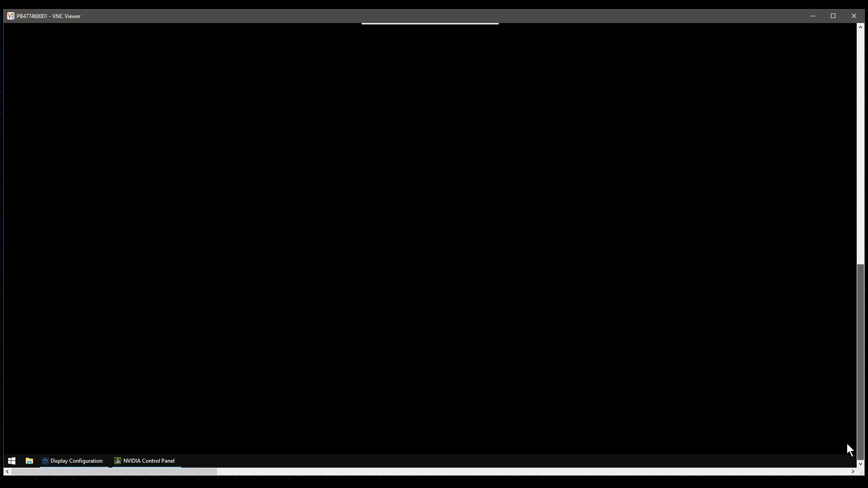
{"action": "left_click_drag", "start_coordinate": [862, 351], "coordinate": [856, 59]}
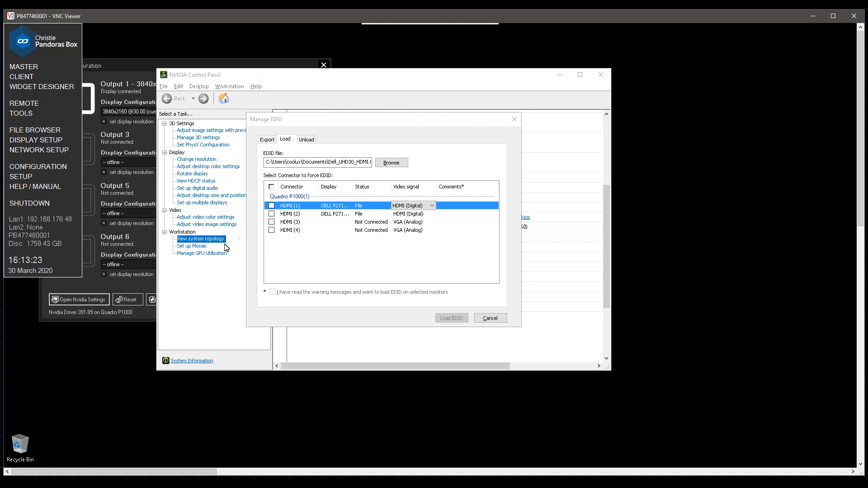
Open the Display page of the system settings in Windows Settings.
{"action": "left_click_drag", "start_coordinate": [861, 204], "coordinate": [689, 438]}
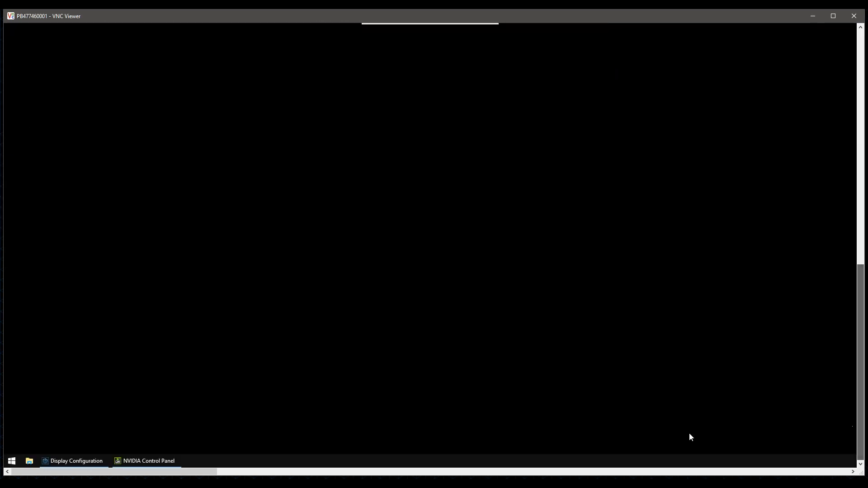
{"action": "right_click", "coordinate": [15, 464]}
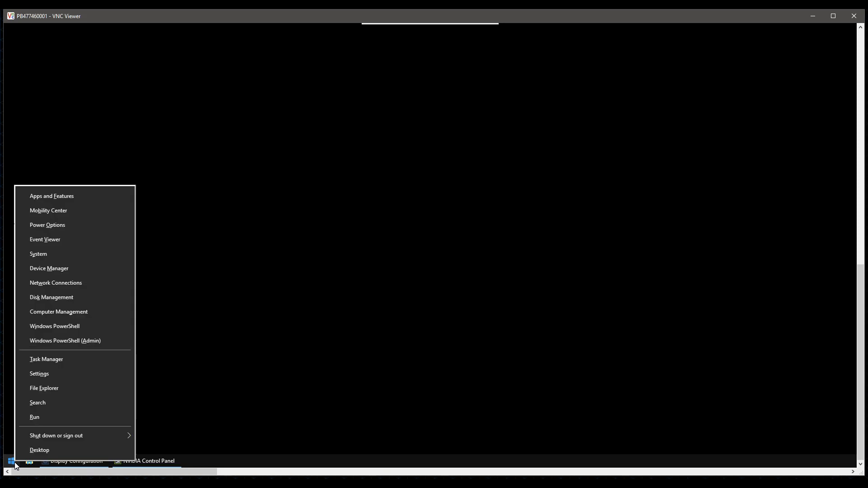
{"action": "left_click", "coordinate": [39, 374]}
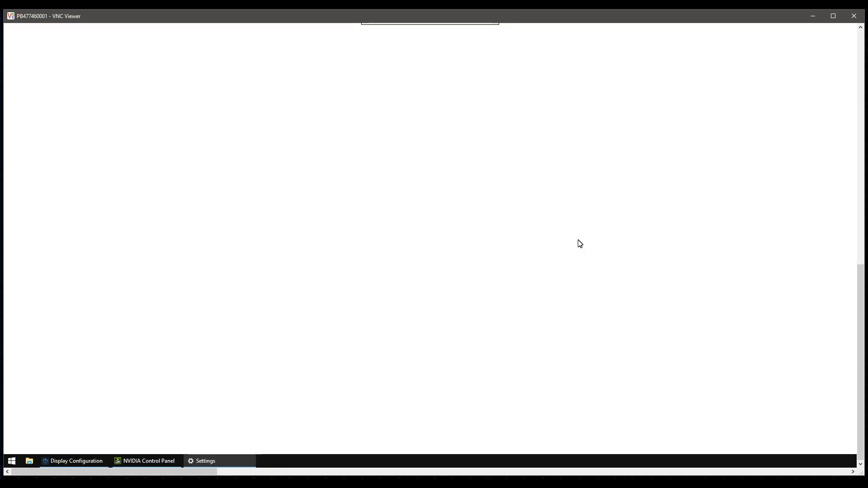
{"action": "left_click_drag", "start_coordinate": [861, 285], "coordinate": [862, 50]}
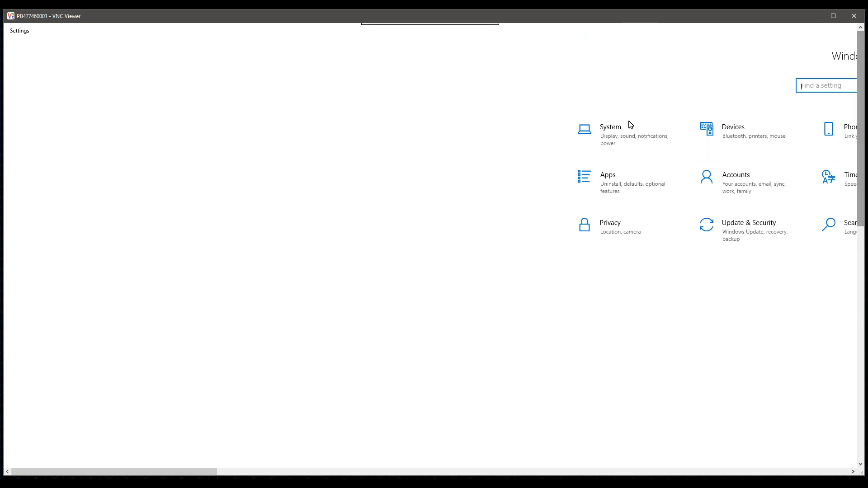
{"action": "left_click", "coordinate": [610, 142]}
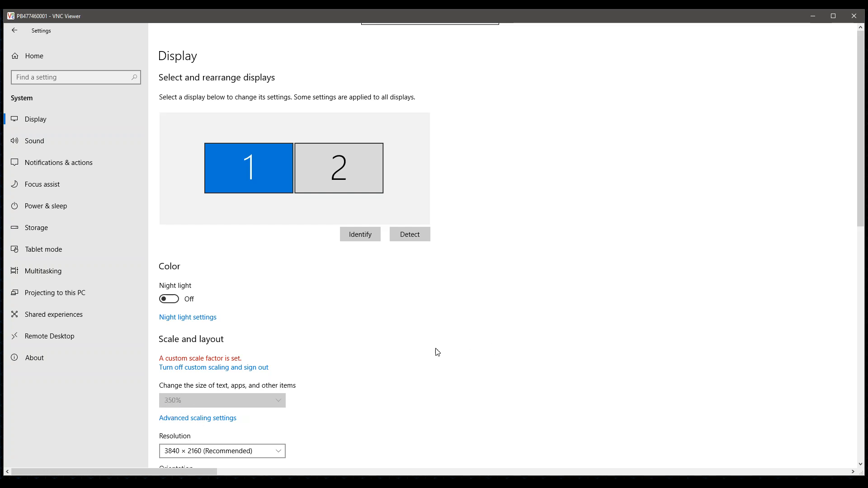
Examine the display arrangement, then open the advanced scaling settings and check the custom scaling size.
{"action": "left_click_drag", "start_coordinate": [860, 201], "coordinate": [858, 183]}
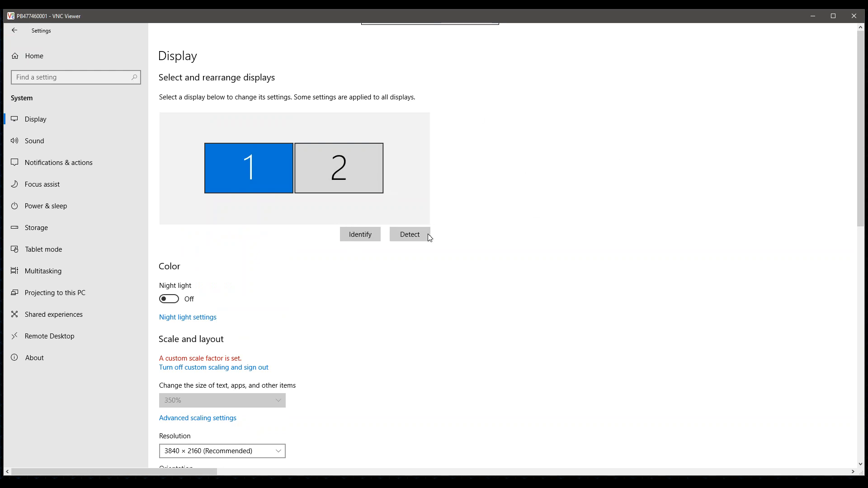
{"action": "left_click_drag", "start_coordinate": [860, 225], "coordinate": [717, 252]}
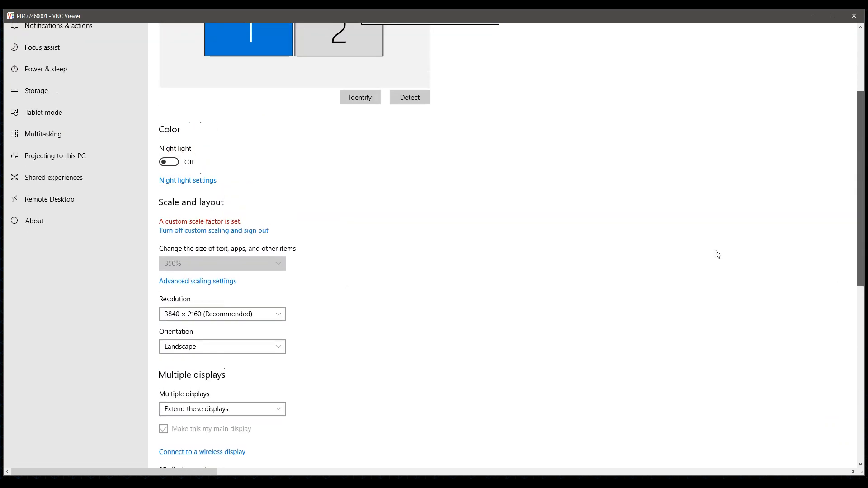
{"action": "left_click", "coordinate": [211, 285]}
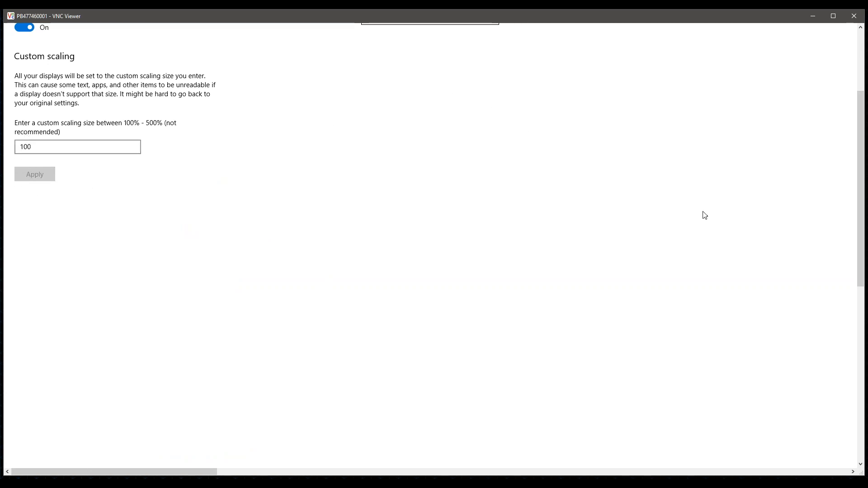
{"action": "left_click_drag", "start_coordinate": [212, 473], "coordinate": [453, 474]}
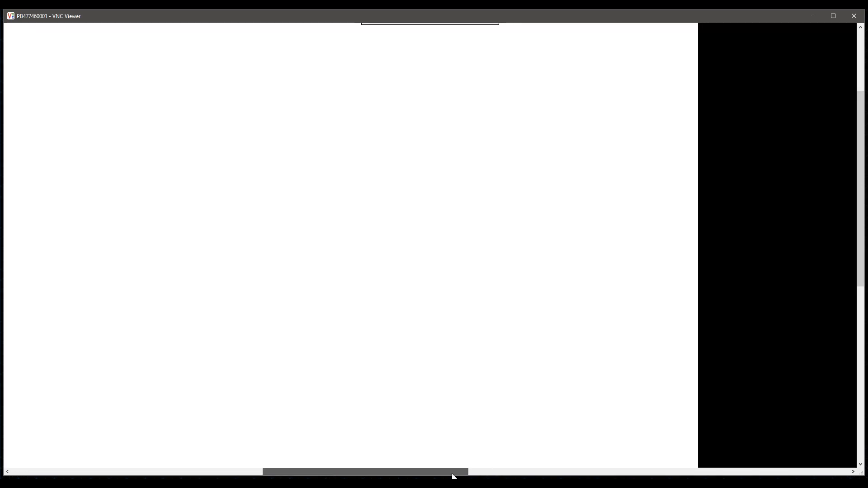
{"action": "left_click_drag", "start_coordinate": [862, 285], "coordinate": [708, 167]}
{"action": "left_click_drag", "start_coordinate": [414, 473], "coordinate": [164, 475]}
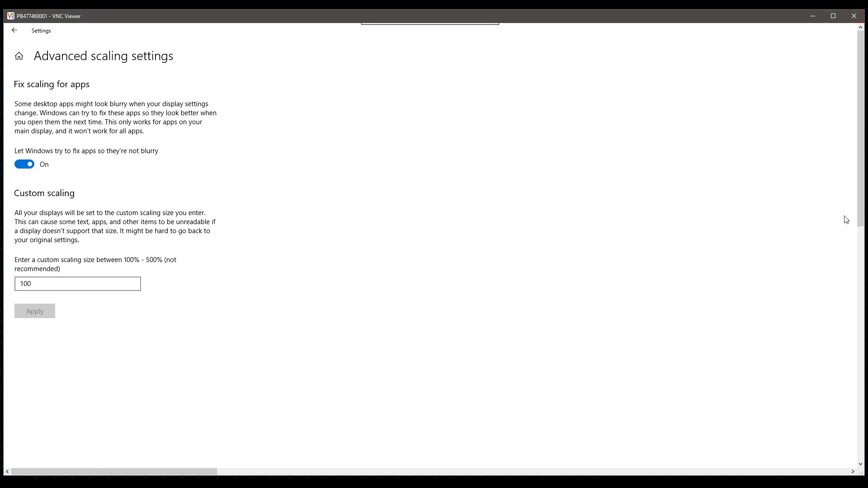
Close the Windows advanced scaling settings and return to the NVIDIA Control Panel on the remote desktop.
{"action": "left_click_drag", "start_coordinate": [172, 471], "coordinate": [432, 472]}
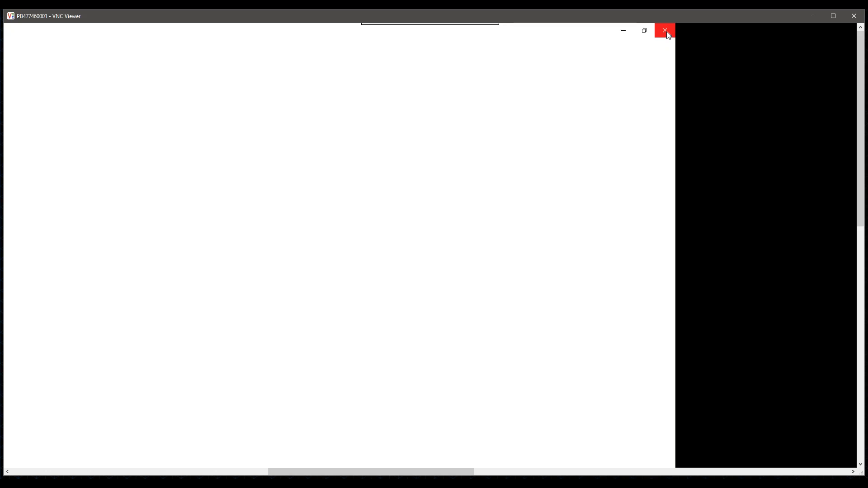
{"action": "left_click", "coordinate": [665, 31]}
{"action": "left_click_drag", "start_coordinate": [434, 472], "coordinate": [128, 470]}
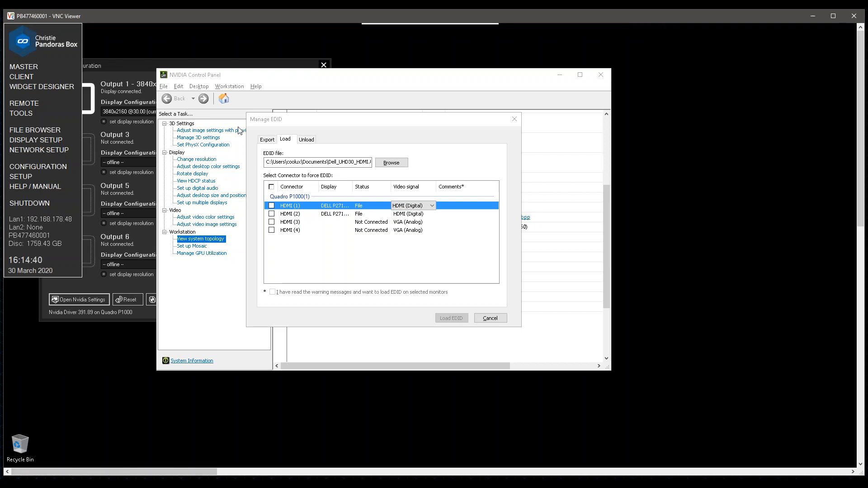
Close the Manage EDID dialog and check the EDID source of each HDMI connector in the system topology.
{"action": "left_click", "coordinate": [229, 75]}
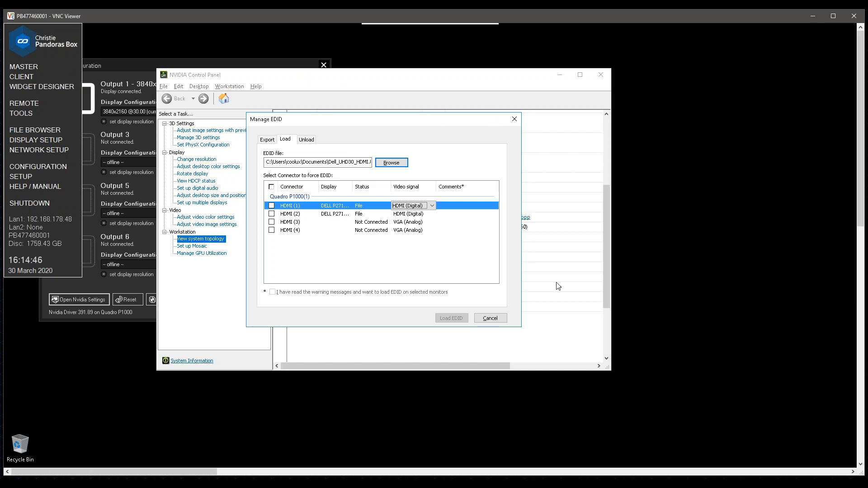
{"action": "left_click", "coordinate": [489, 318]}
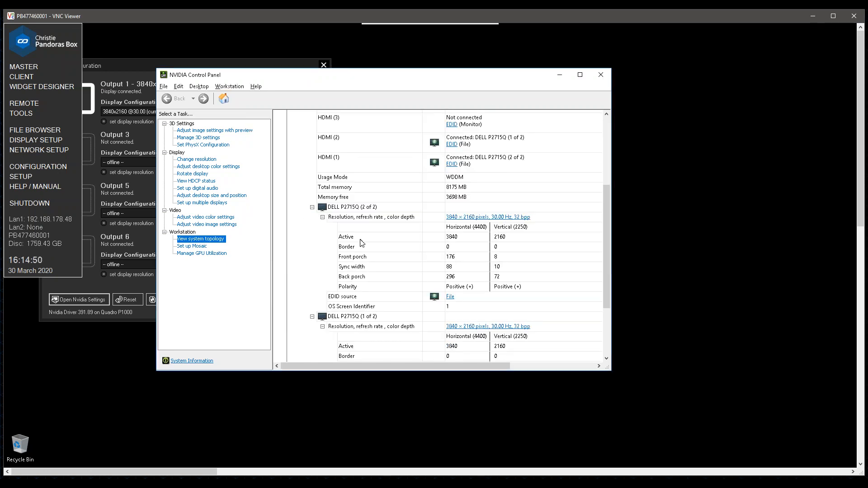
{"action": "left_click_drag", "start_coordinate": [606, 266], "coordinate": [606, 205]}
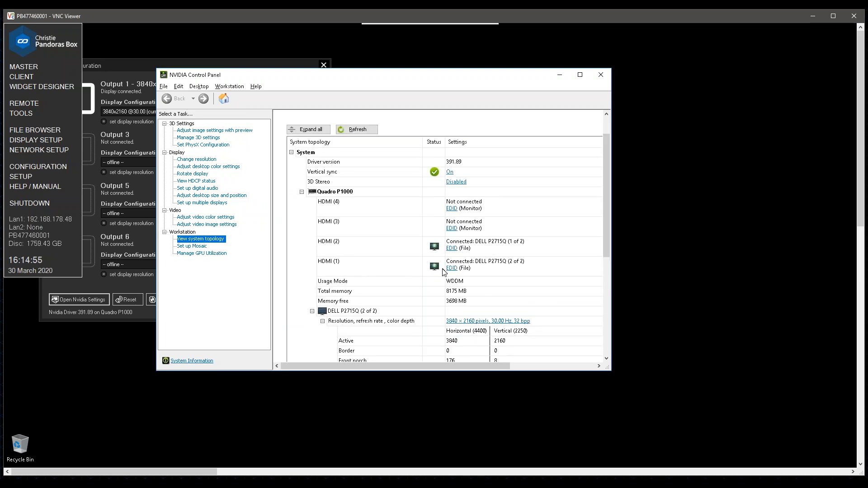
Close the NVIDIA Control Panel and the display configuration window behind it.
{"action": "left_click_drag", "start_coordinate": [406, 77], "coordinate": [569, 75]}
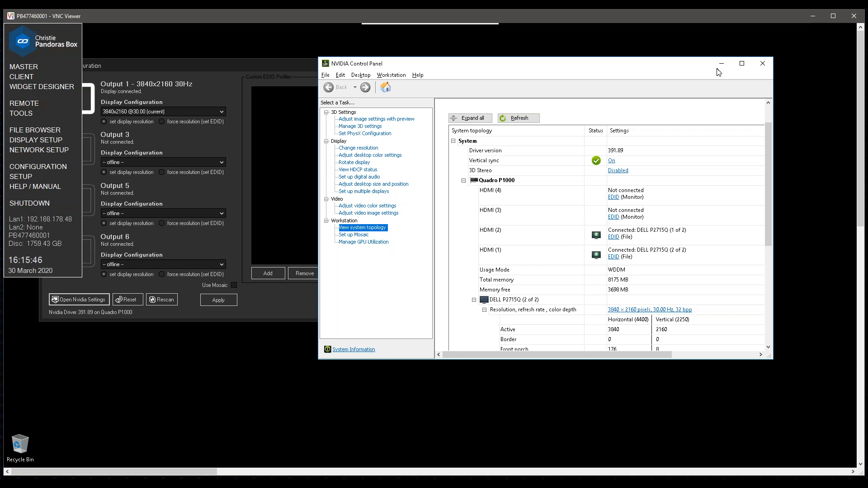
{"action": "left_click", "coordinate": [764, 64]}
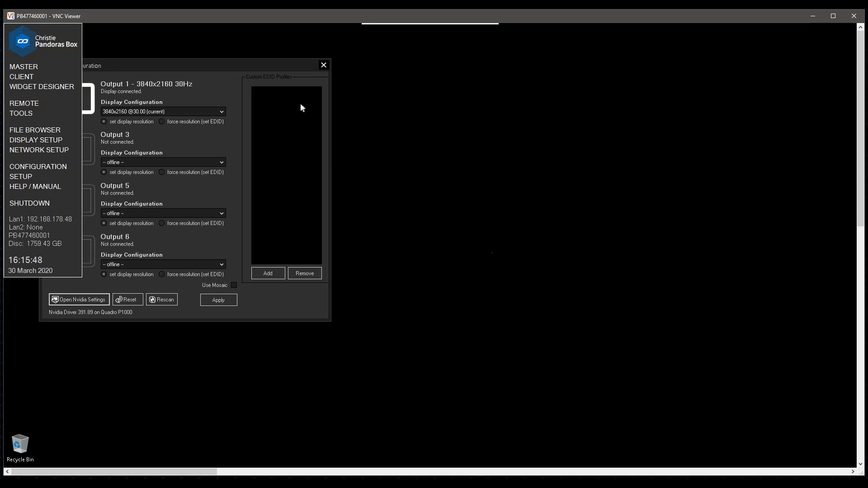
{"action": "left_click", "coordinate": [325, 66]}
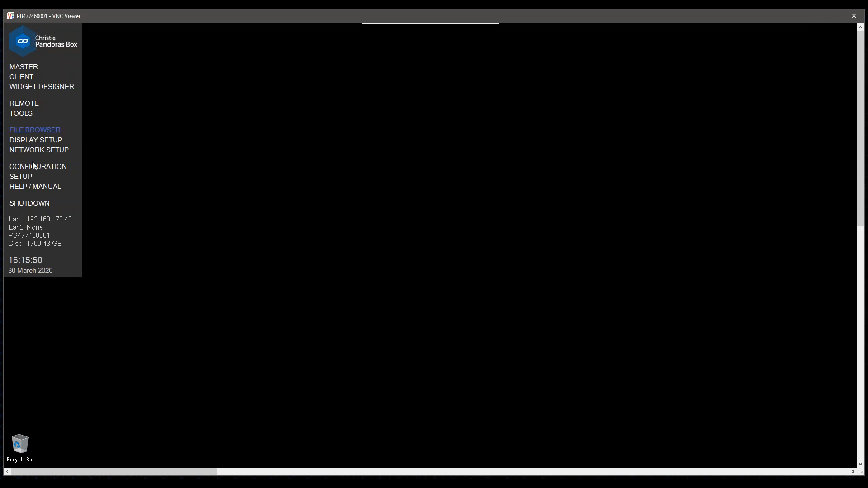
Turn off the Windows taskbar on the Pandoras Box system.
{"action": "left_click", "coordinate": [38, 166]}
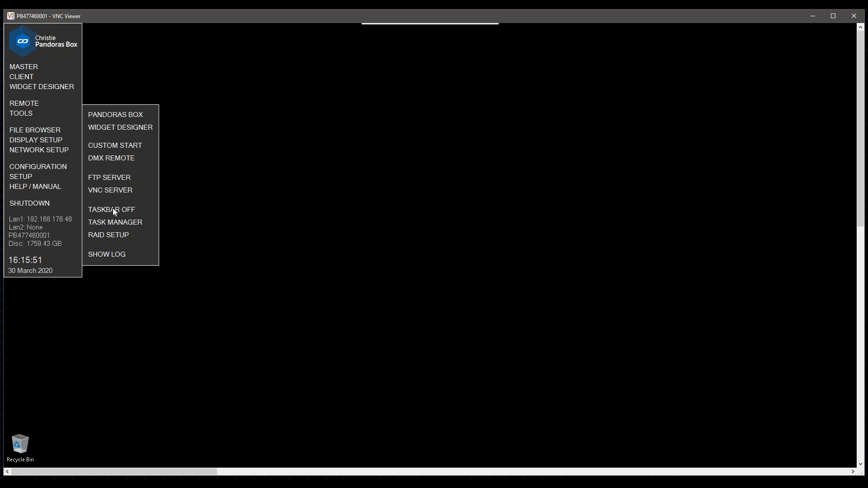
{"action": "left_click", "coordinate": [110, 209]}
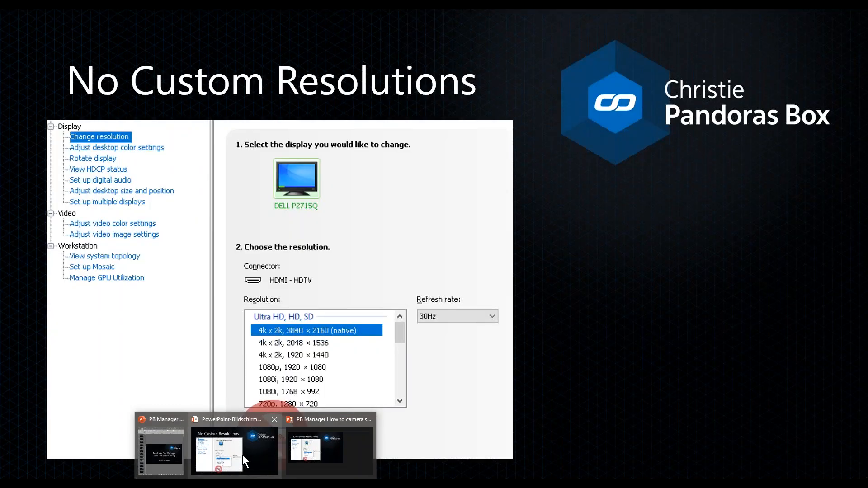
{"action": "left_click", "coordinate": [242, 455]}
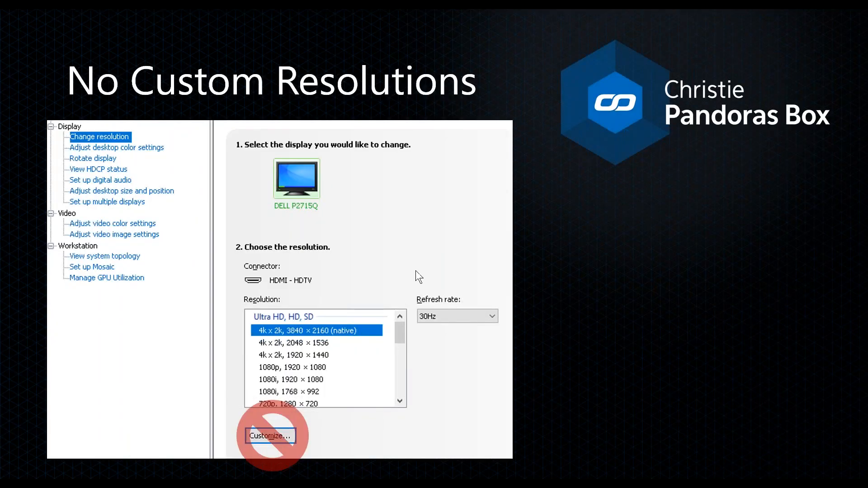
{"action": "left_click", "coordinate": [589, 296]}
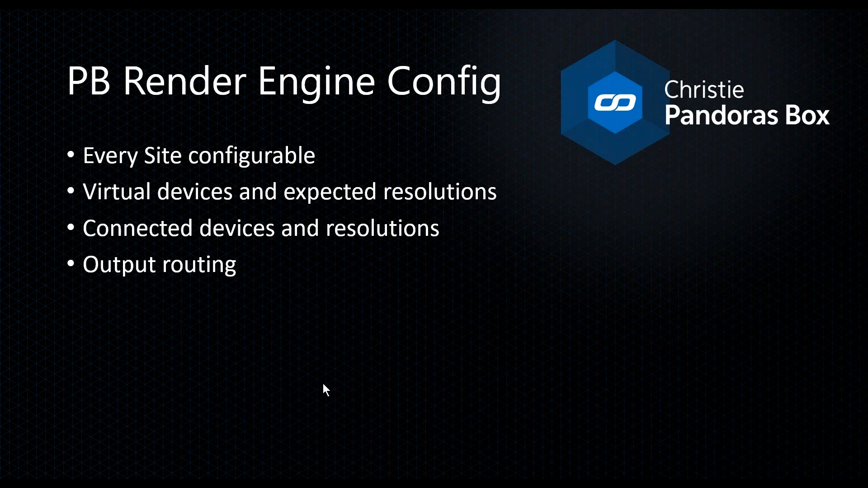
Start the Pandoras Box Client on the remote system through VNC Viewer, then switch to Pandoras Box Manager.
{"action": "key", "text": "alt+Tab"}
{"action": "left_click", "coordinate": [21, 77]}
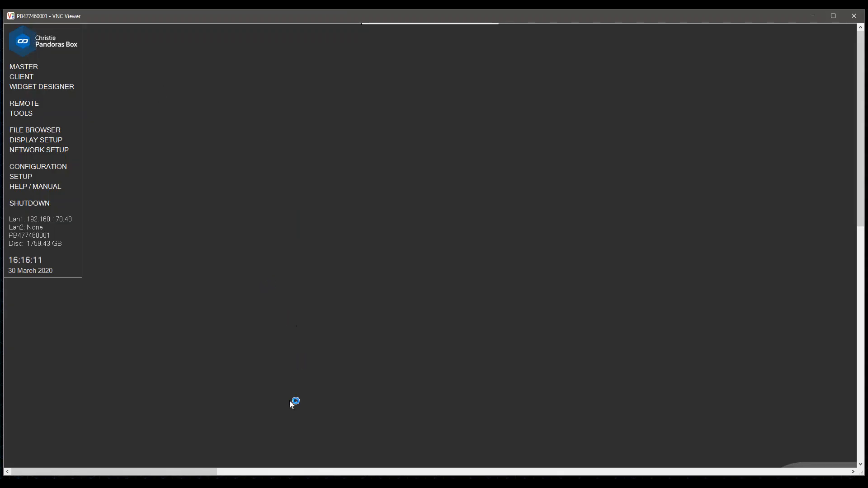
{"action": "key", "text": "alt+Tab"}
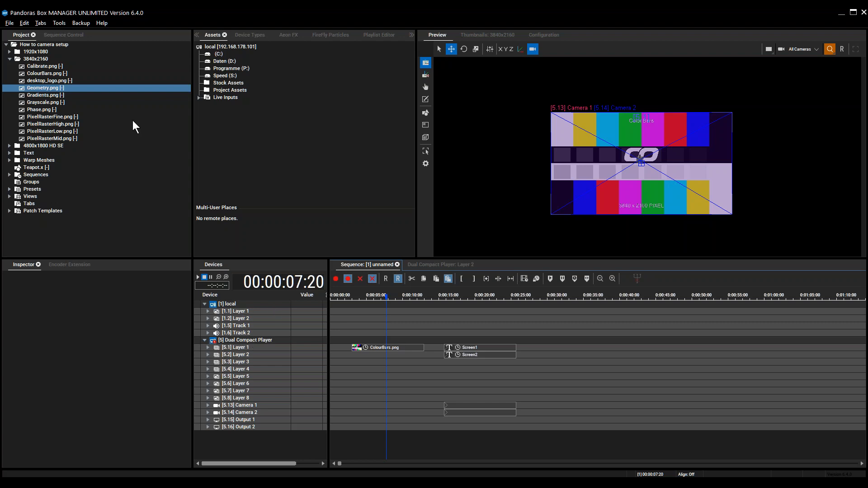
Collapse the 3840x2160 project folder and select the Dual Compact Player site.
{"action": "left_click", "coordinate": [10, 59]}
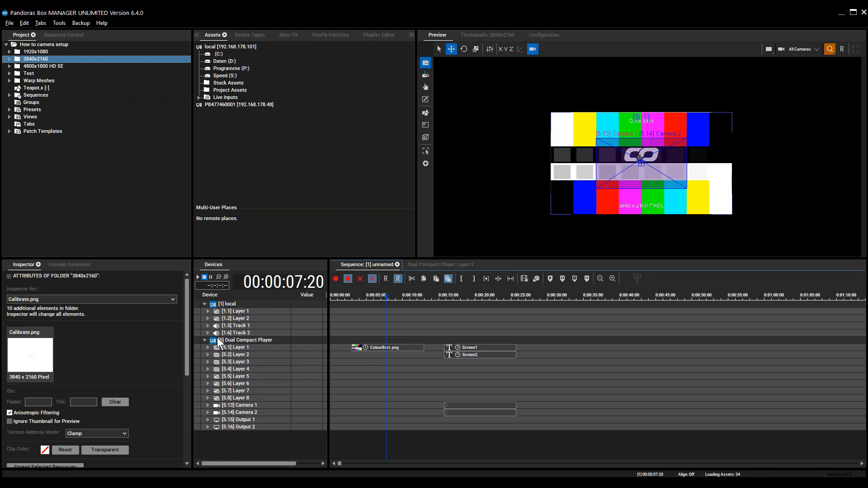
{"action": "left_click", "coordinate": [241, 341]}
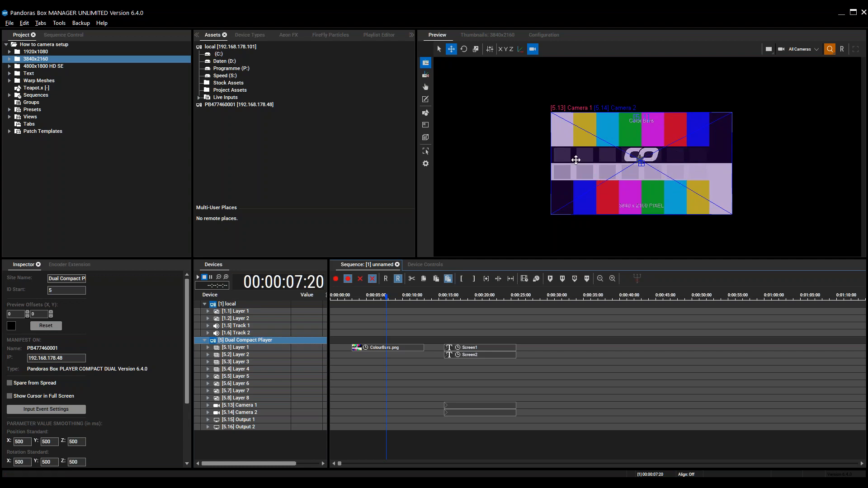
Place the sequence playhead on the ColourBars.png clip at 00:00:05:08 and put the Dual Compact Player site into full screen.
{"action": "left_click", "coordinate": [340, 296]}
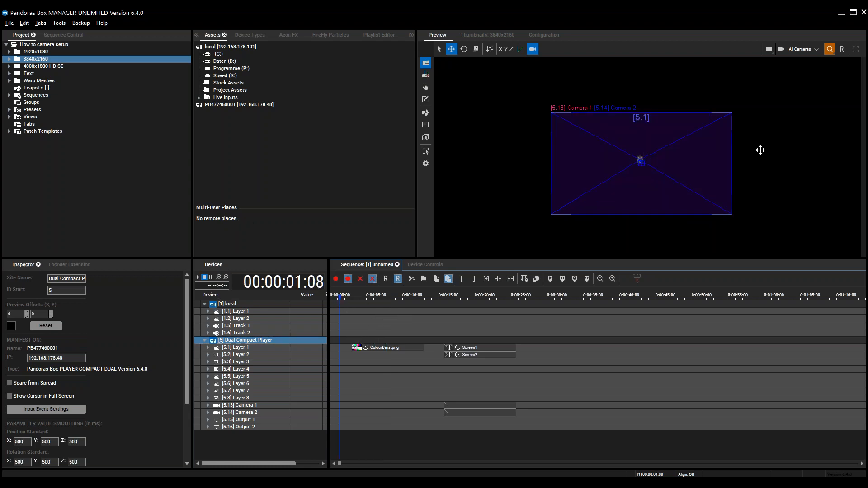
{"action": "left_click", "coordinate": [368, 296]}
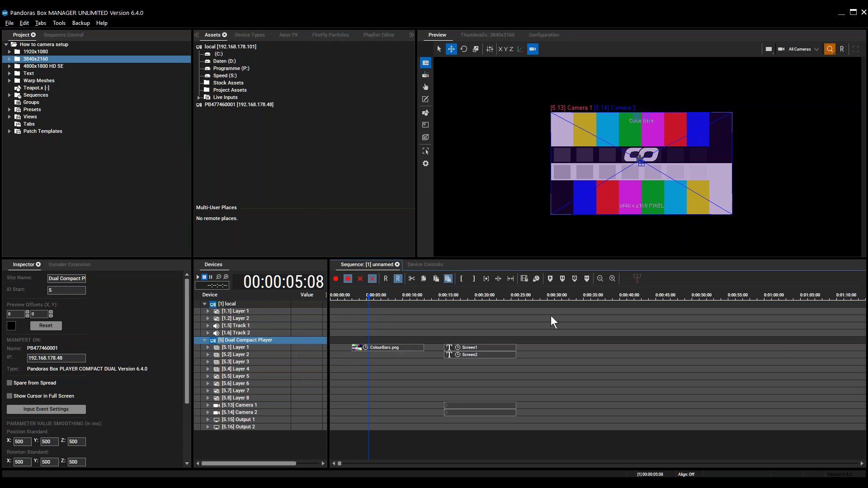
{"action": "right_click", "coordinate": [232, 338]}
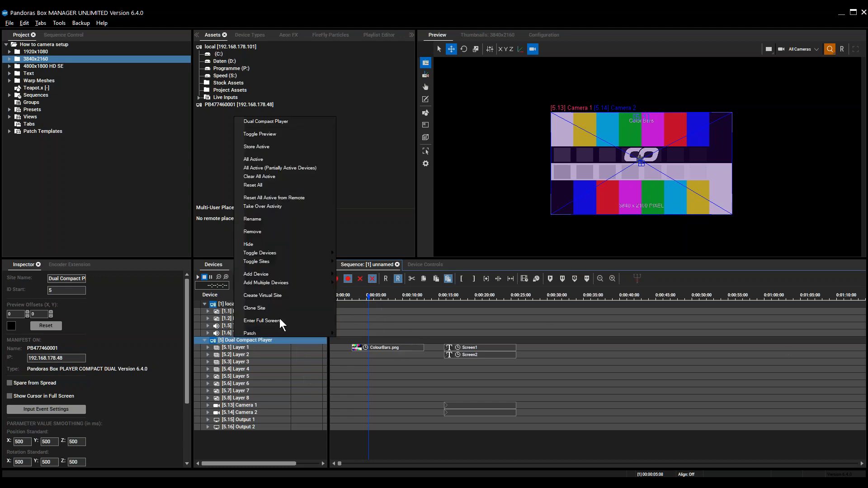
{"action": "left_click", "coordinate": [267, 321]}
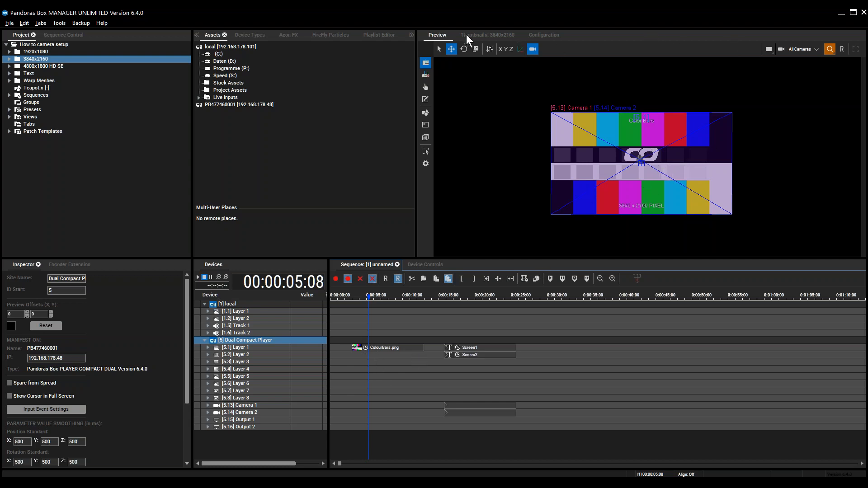
Compare the Render Engine configuration of the local site with that of the Dual Compact Player site.
{"action": "left_click", "coordinate": [541, 33]}
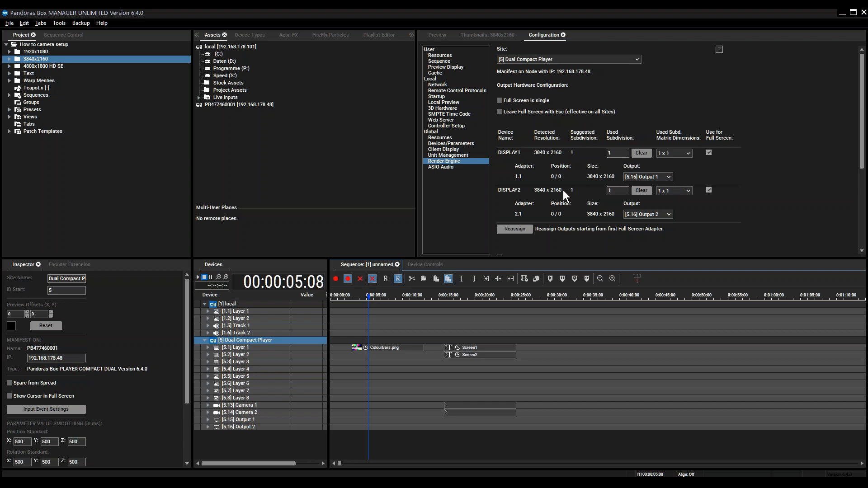
{"action": "left_click", "coordinate": [551, 57]}
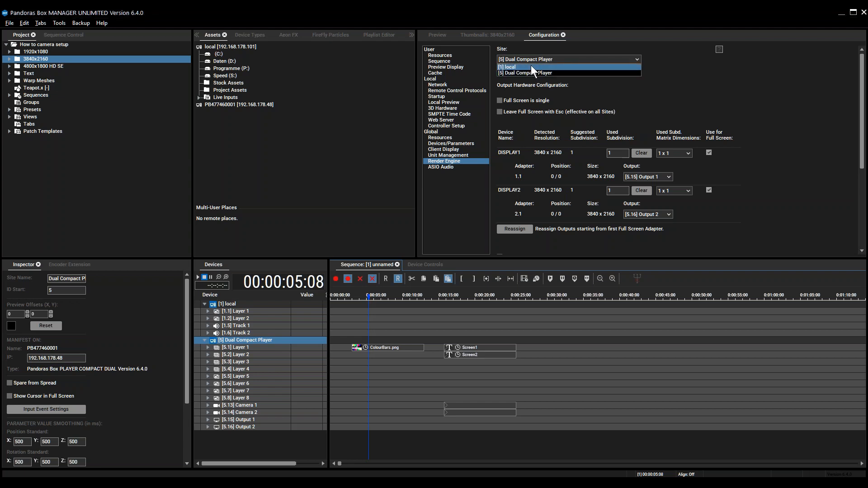
{"action": "left_click", "coordinate": [531, 66]}
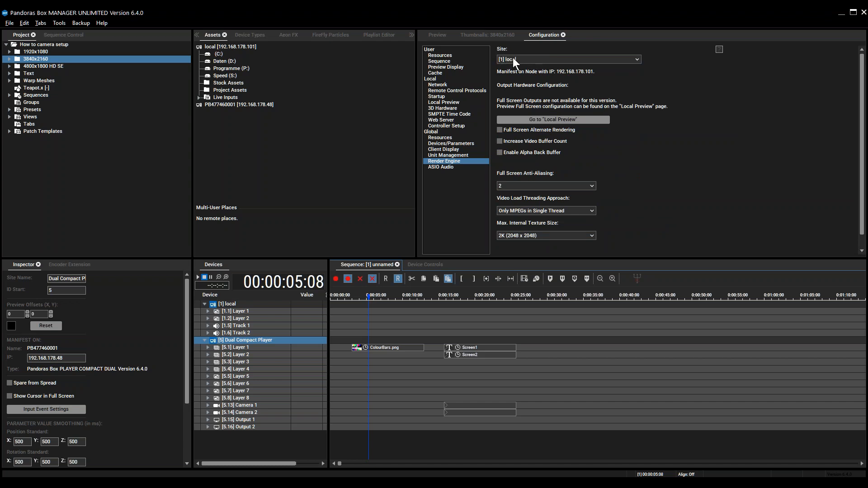
{"action": "left_click", "coordinate": [573, 57]}
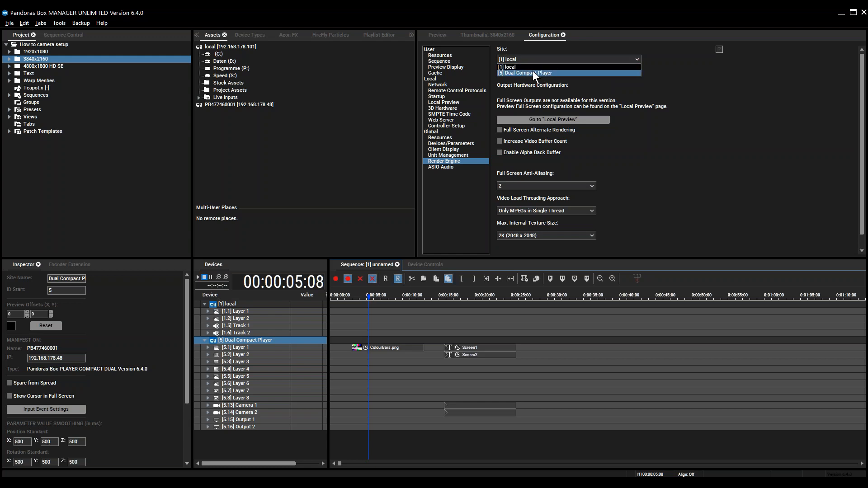
{"action": "left_click", "coordinate": [537, 73]}
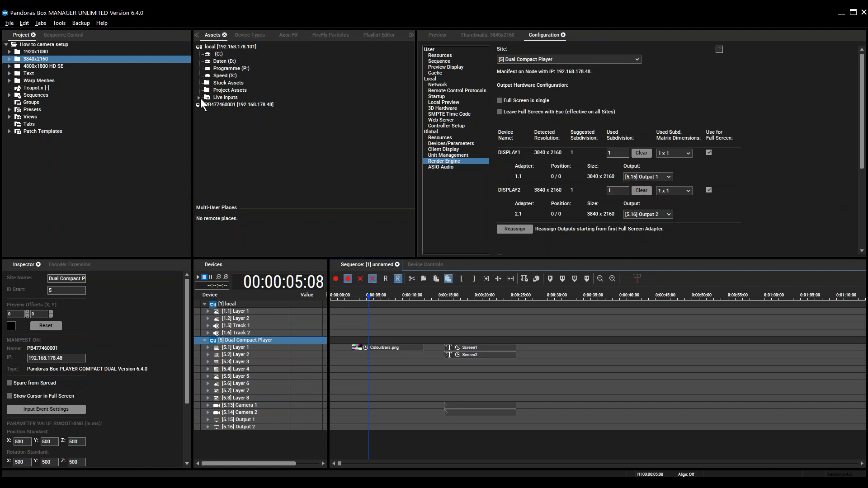
Add a Pandoras Box Server DUAL device below the existing sites and name it Dual Server 1.
{"action": "left_click", "coordinate": [247, 35]}
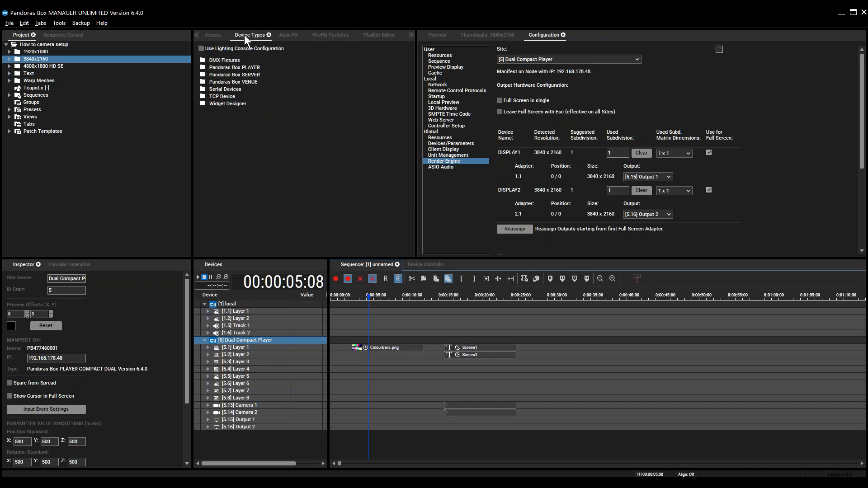
{"action": "double_click", "coordinate": [228, 74]}
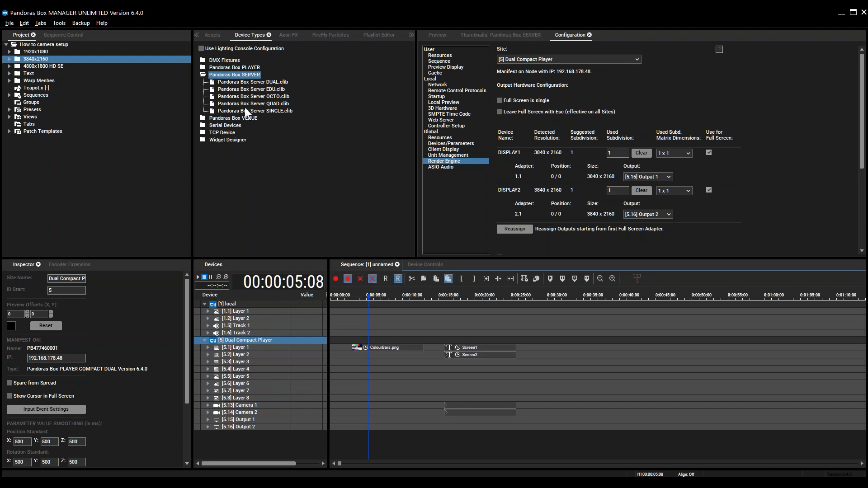
{"action": "left_click_drag", "start_coordinate": [242, 82], "coordinate": [231, 440]}
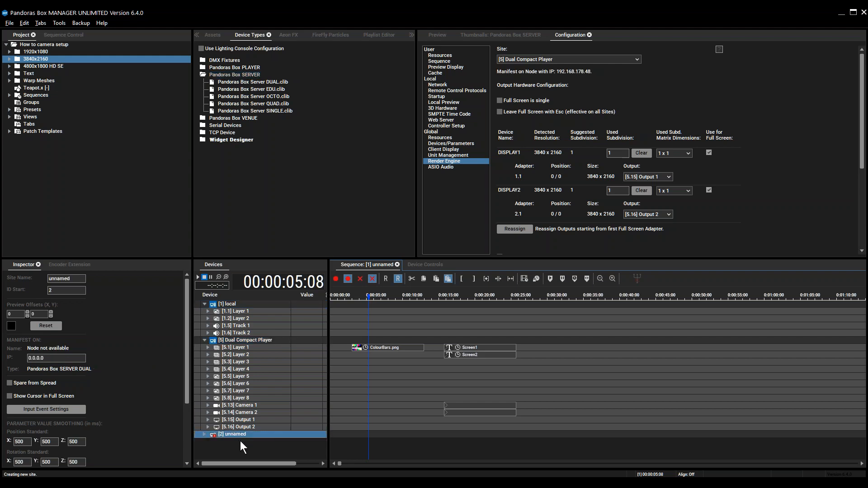
{"action": "type", "text": "Dual Server 1"}
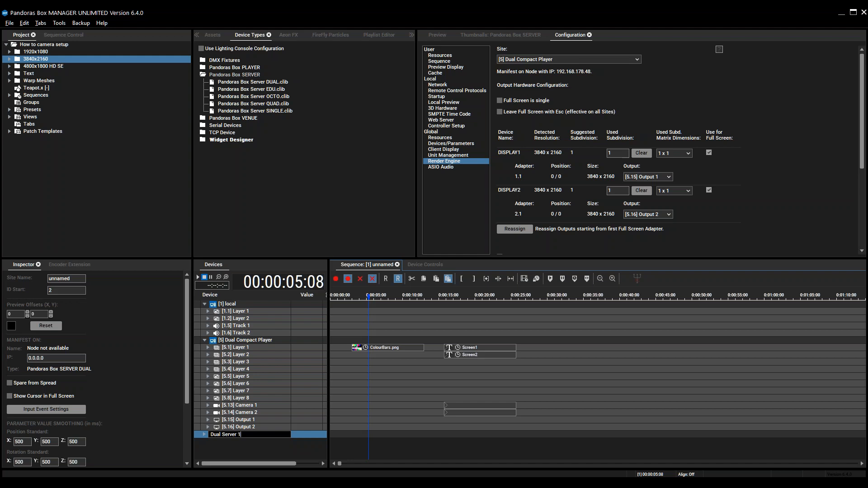
{"action": "key", "text": "Return"}
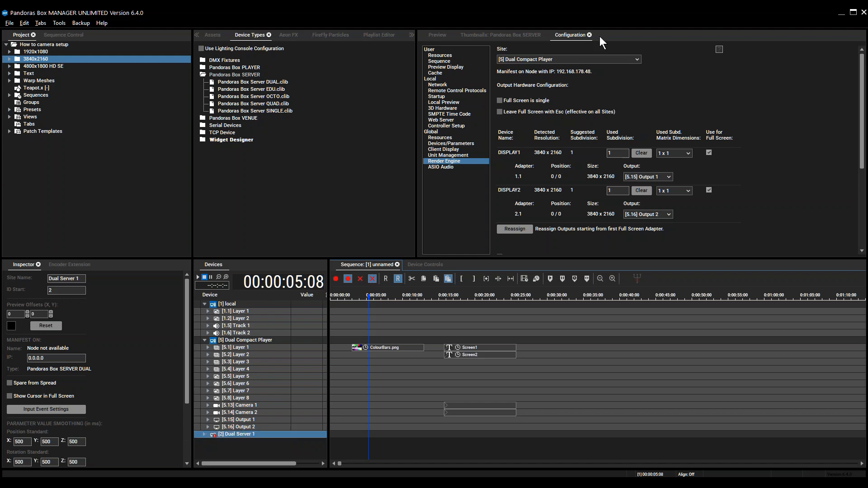
Check the expected output resolutions in the new server site's Render Engine settings, then return to the Dual Compact Player site's settings.
{"action": "left_click", "coordinate": [549, 59]}
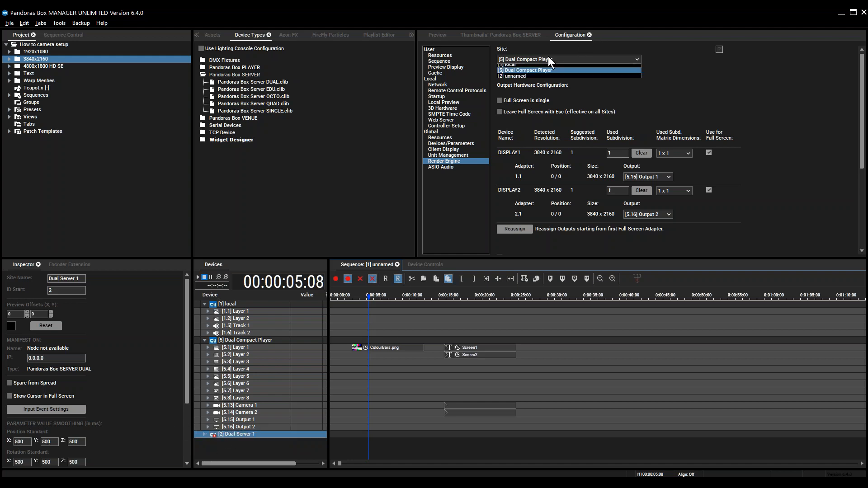
{"action": "left_click", "coordinate": [522, 79]}
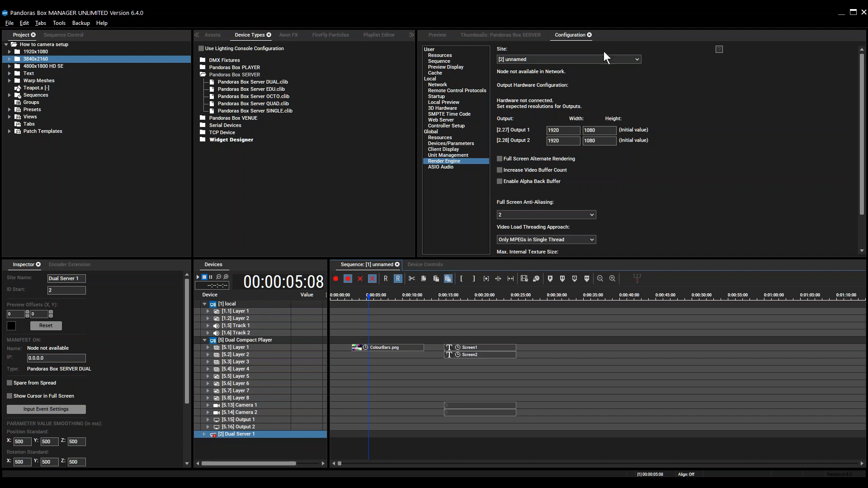
{"action": "left_click", "coordinate": [569, 60]}
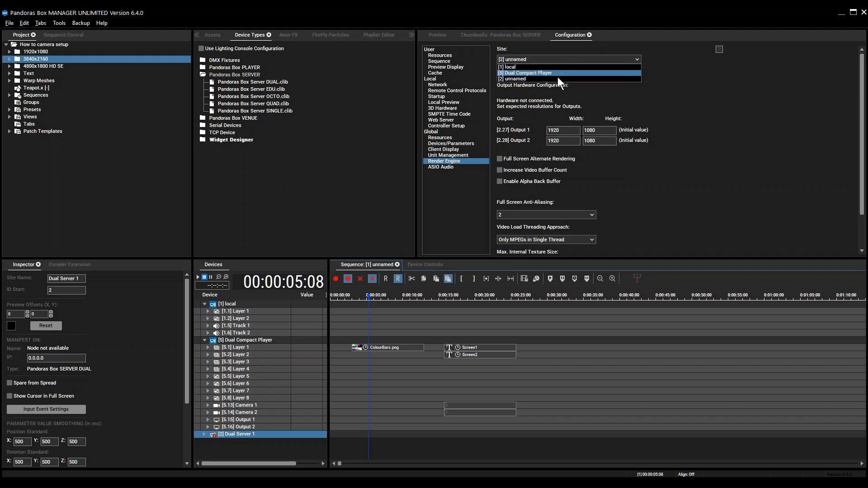
{"action": "left_click", "coordinate": [534, 75]}
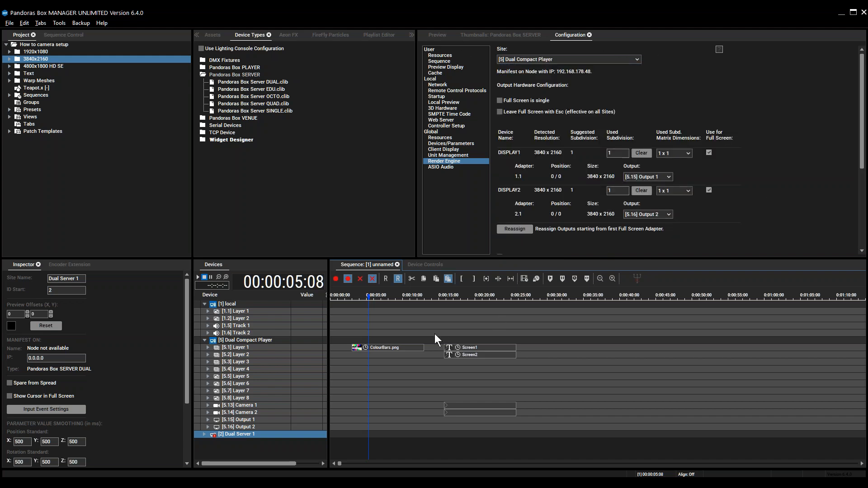
Place the sequence playhead at 00:00:19:06 on the Screen1 and Screen2 clips and view them with their cameras in the preview.
{"action": "left_click", "coordinate": [469, 295]}
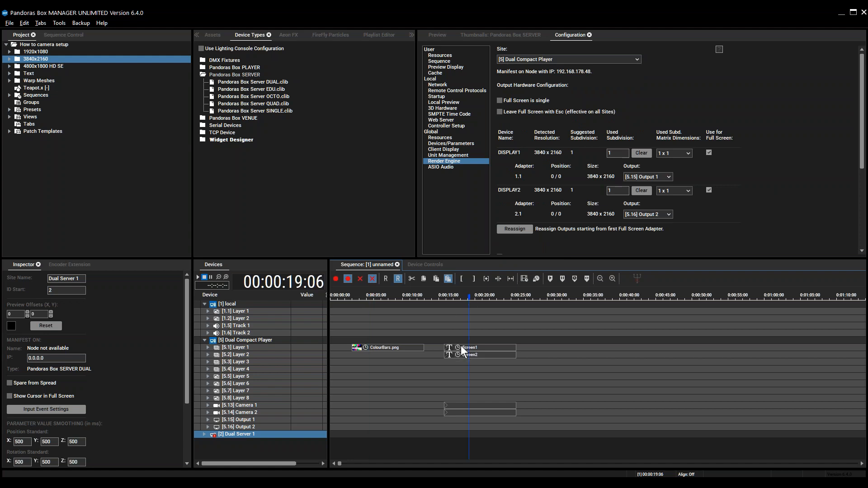
{"action": "left_click", "coordinate": [437, 35]}
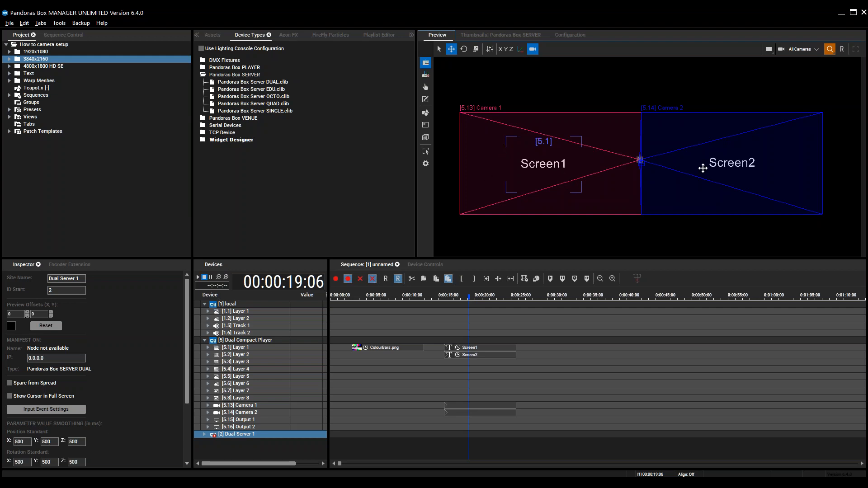
{"action": "middle_click_drag", "start_coordinate": [660, 129], "coordinate": [653, 147]}
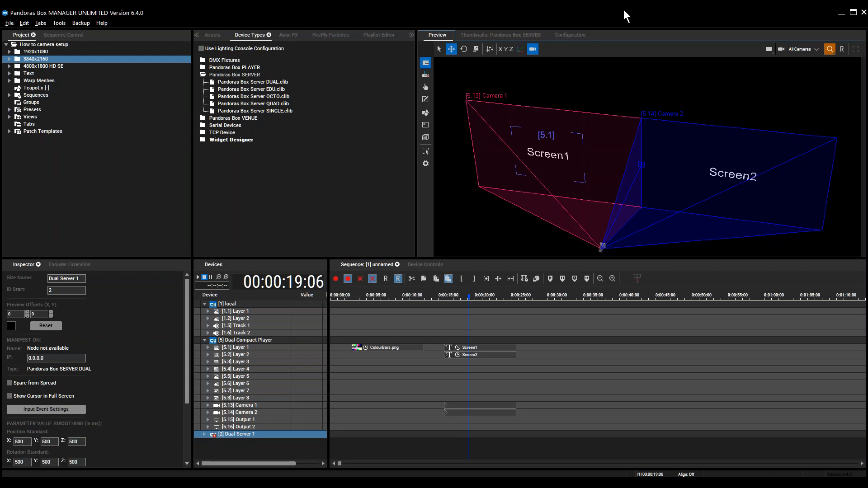
Set the X and Y scale of Layer 1 and Layer 2 on the Dual Compact Player to 4.
{"action": "left_click", "coordinate": [227, 348]}
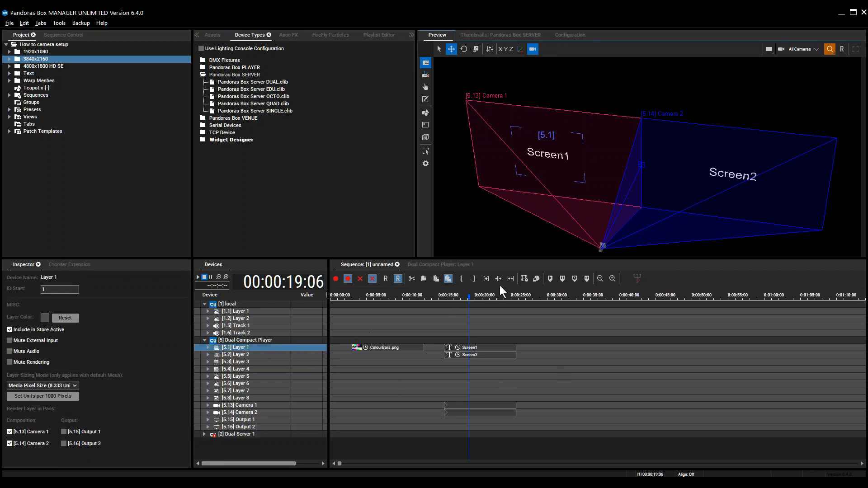
{"action": "left_click", "coordinate": [248, 355], "text": "ctrl"}
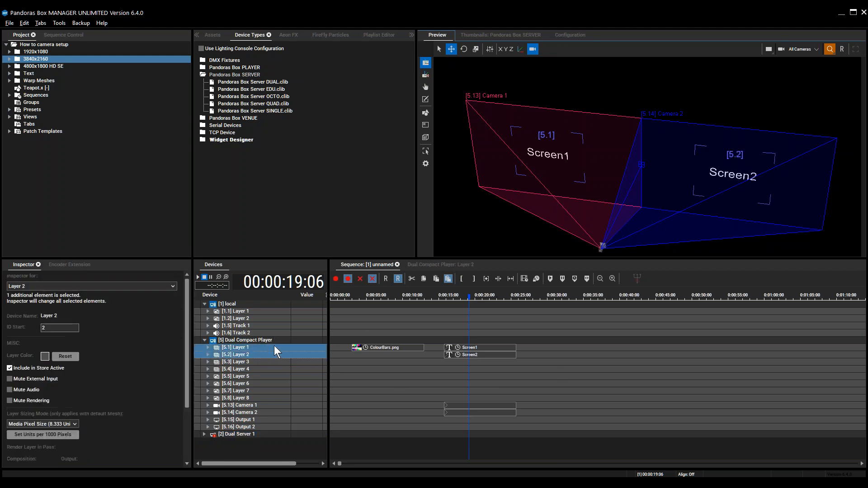
{"action": "left_click", "coordinate": [438, 264]}
{"action": "type", "text": "4"}
{"action": "key", "text": "Return"}
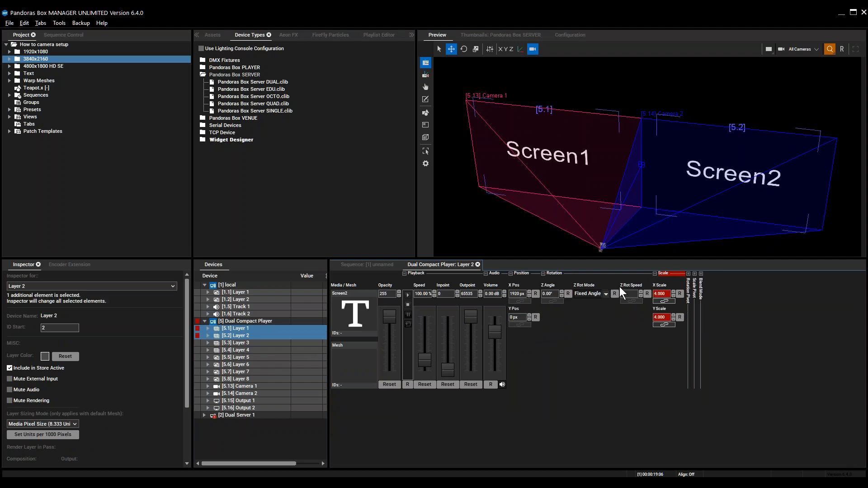
Store the active scale values of both layers in the sequence at the start of the text clips, 00:00:15:20.
{"action": "left_click", "coordinate": [369, 266]}
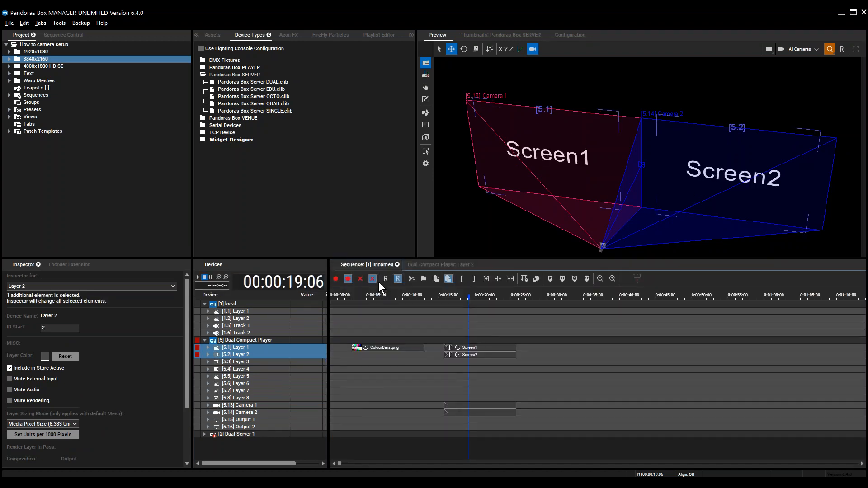
{"action": "key", "text": "Left"}
{"action": "left_click", "coordinate": [334, 278]}
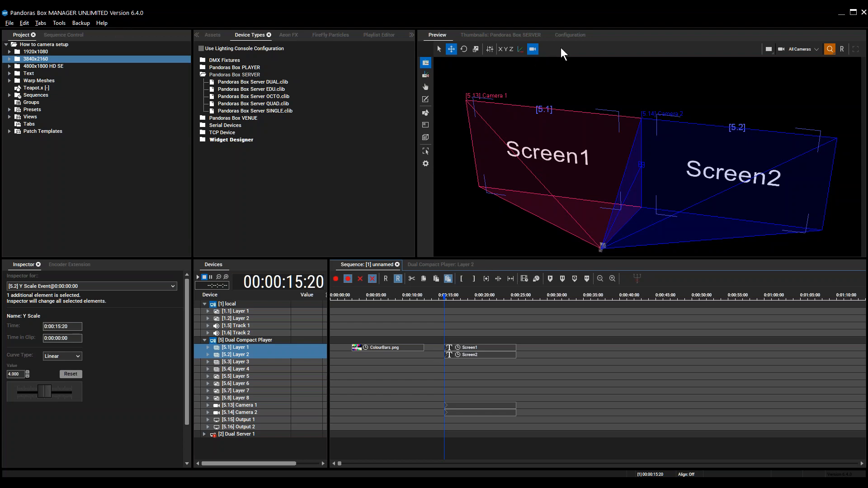
Swap the output routing in the Dual Compact Player's Render Engine settings, assigning Output 2 to DISPLAY1 and Output 1 to DISPLAY2.
{"action": "left_click", "coordinate": [570, 34]}
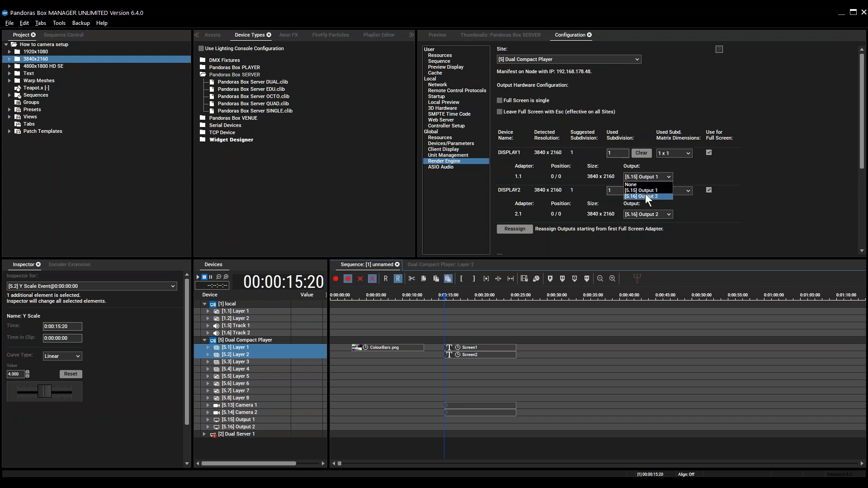
{"action": "left_click", "coordinate": [659, 195]}
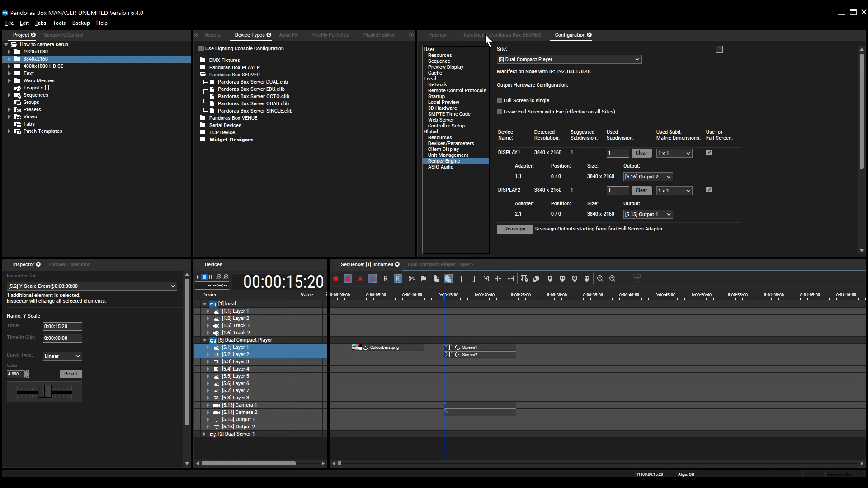
{"action": "left_click", "coordinate": [437, 36]}
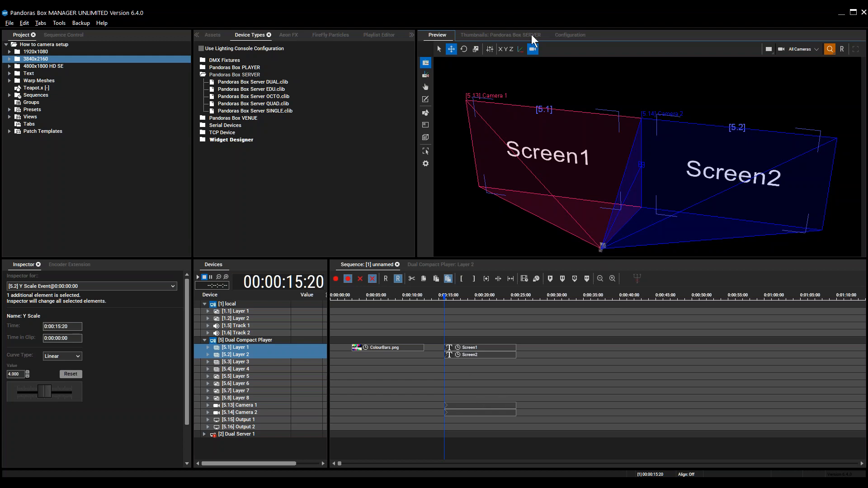
{"action": "left_click", "coordinate": [571, 34]}
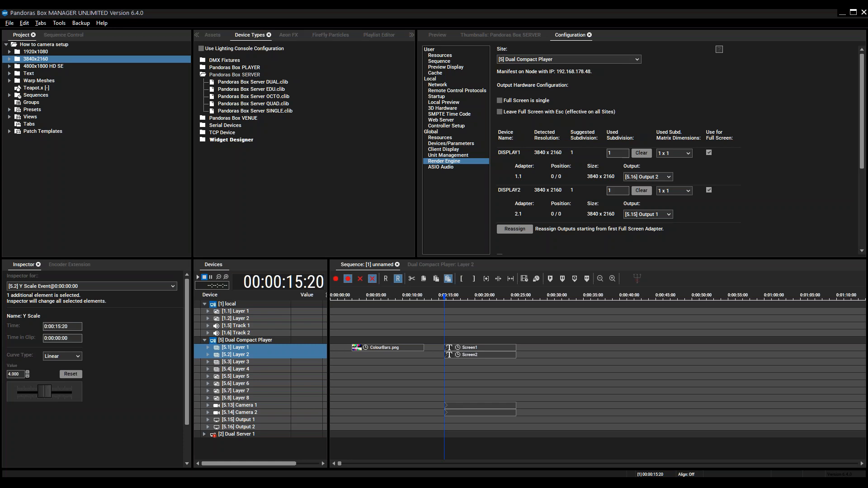
Examine from an angle in the 3D preview how Camera 1 and Camera 2 cover the Screen1 and Screen2 texts.
{"action": "left_click", "coordinate": [429, 34]}
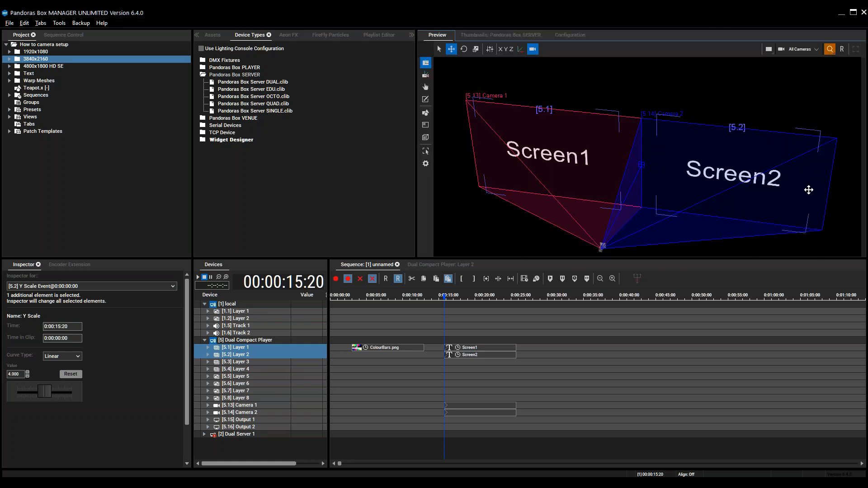
{"action": "scroll", "coordinate": [655, 170], "scroll_direction": "down", "scroll_amount": 5}
{"action": "middle_click_drag", "start_coordinate": [649, 148], "coordinate": [629, 165]}
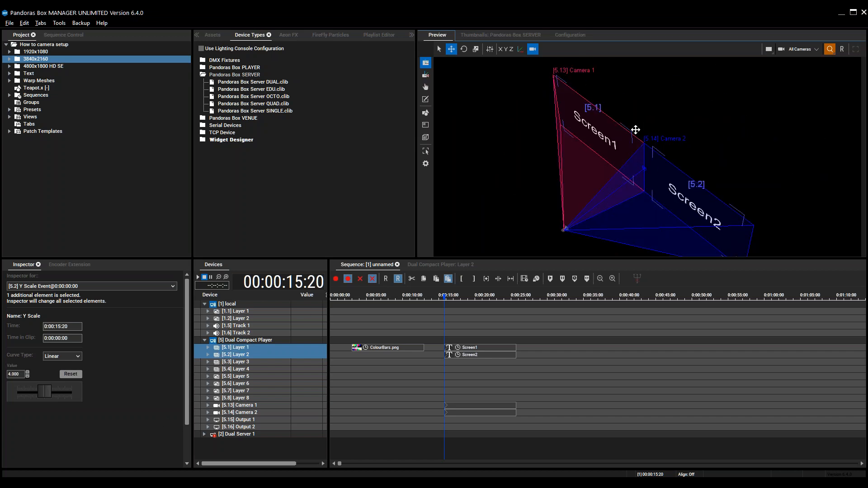
{"action": "middle_click_drag", "start_coordinate": [585, 205], "coordinate": [611, 177]}
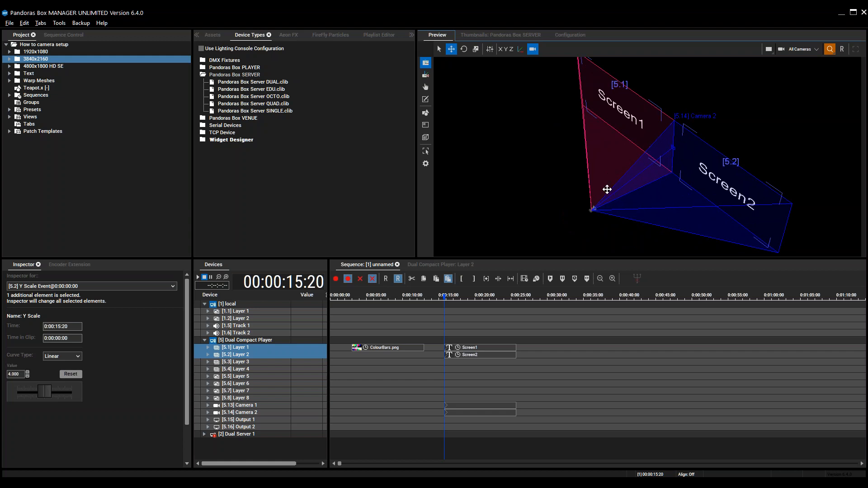
{"action": "middle_click_drag", "start_coordinate": [625, 190], "coordinate": [630, 188]}
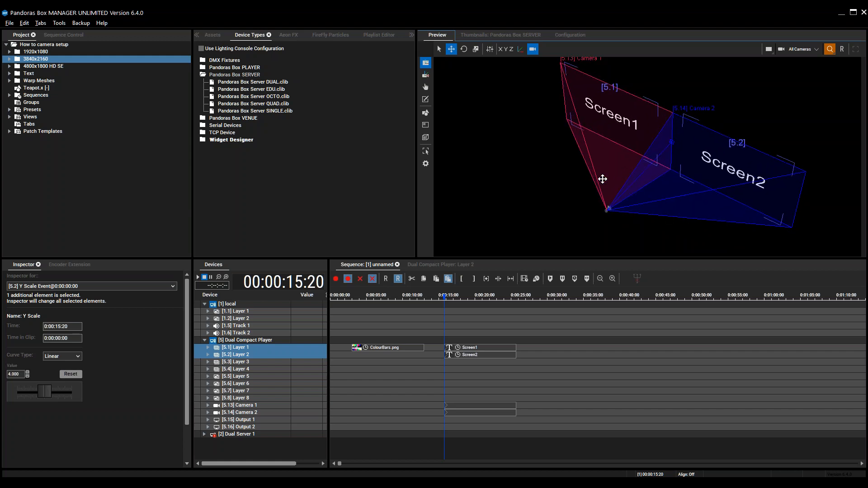
{"action": "middle_click_drag", "start_coordinate": [707, 153], "coordinate": [680, 169]}
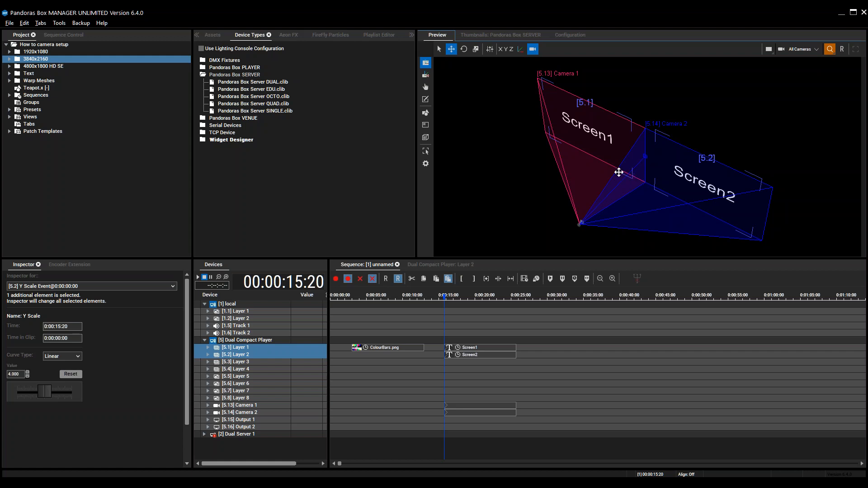
{"action": "scroll", "coordinate": [652, 164], "scroll_direction": "down", "scroll_amount": 2}
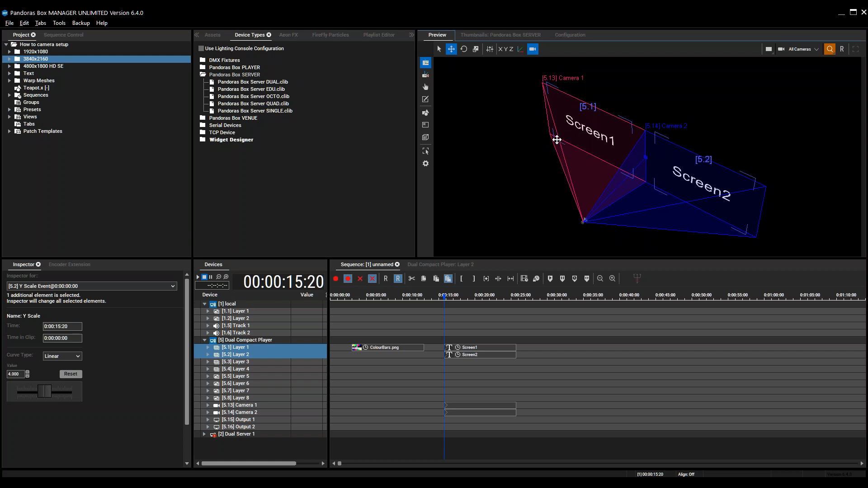
Check the local site's full screen options in the Render Engine configuration.
{"action": "left_click", "coordinate": [572, 34]}
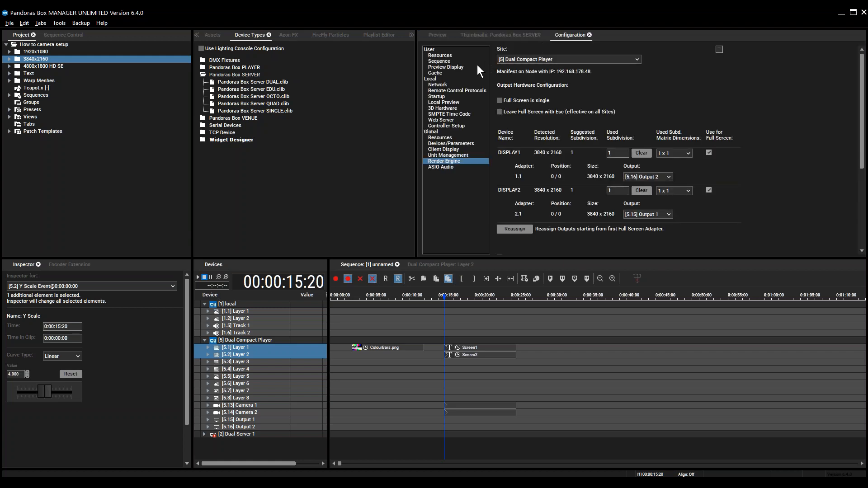
{"action": "left_click", "coordinate": [525, 60]}
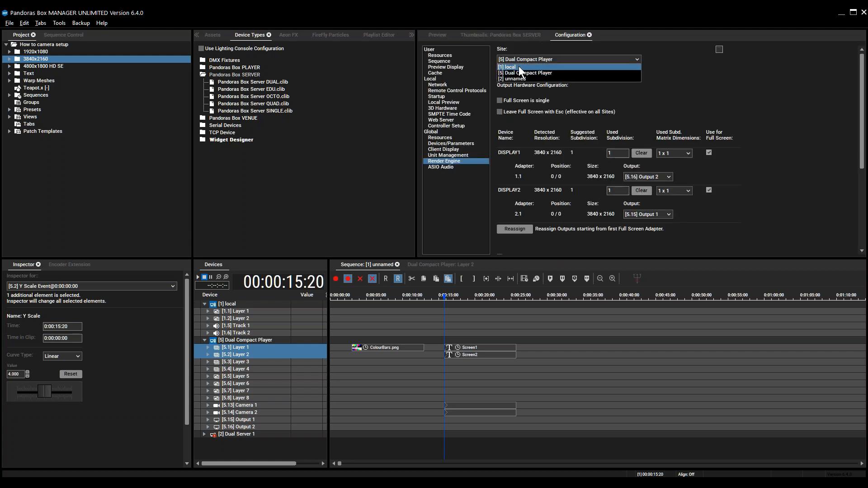
{"action": "left_click", "coordinate": [519, 66]}
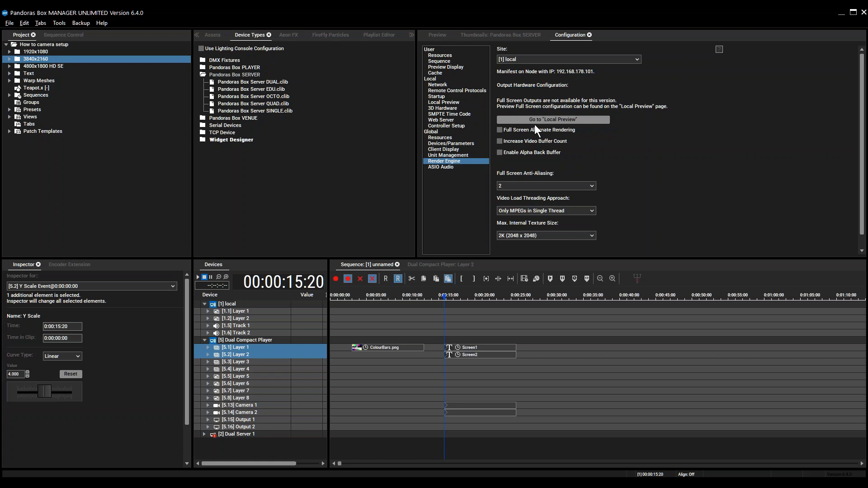
Reset the preview's view and examine both camera frustums again, first from the front and then from an angle.
{"action": "left_click", "coordinate": [436, 36]}
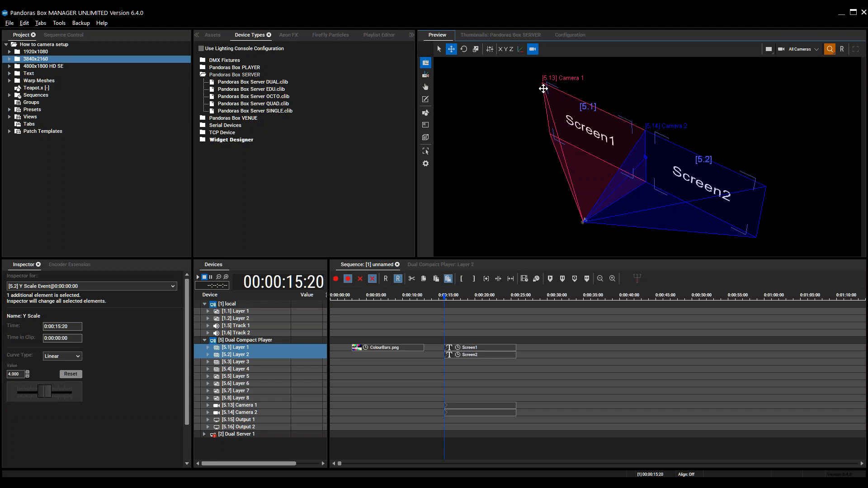
{"action": "left_click", "coordinate": [844, 52]}
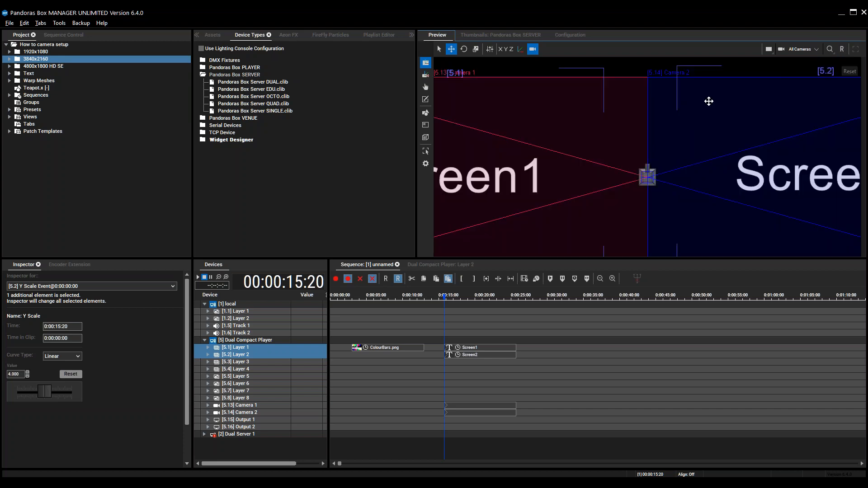
{"action": "scroll", "coordinate": [529, 185], "scroll_direction": "down", "scroll_amount": 3}
{"action": "scroll", "coordinate": [530, 187], "scroll_direction": "down", "scroll_amount": 3}
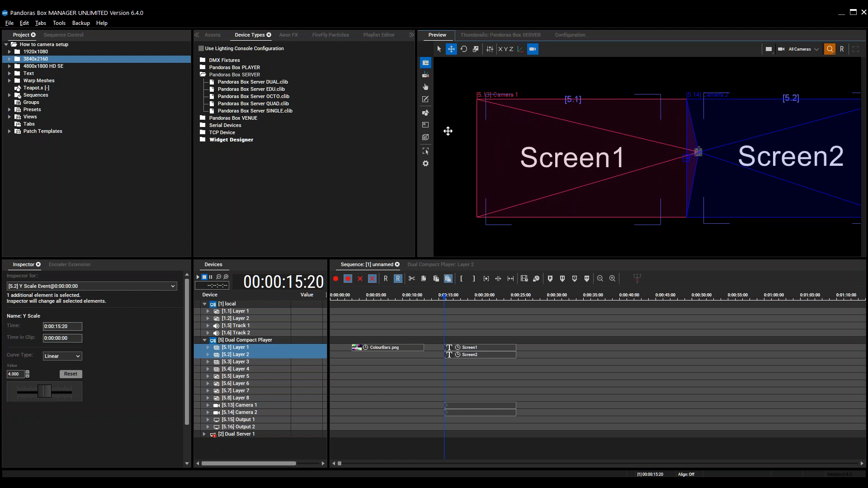
{"action": "scroll", "coordinate": [587, 186], "scroll_direction": "down", "scroll_amount": 2}
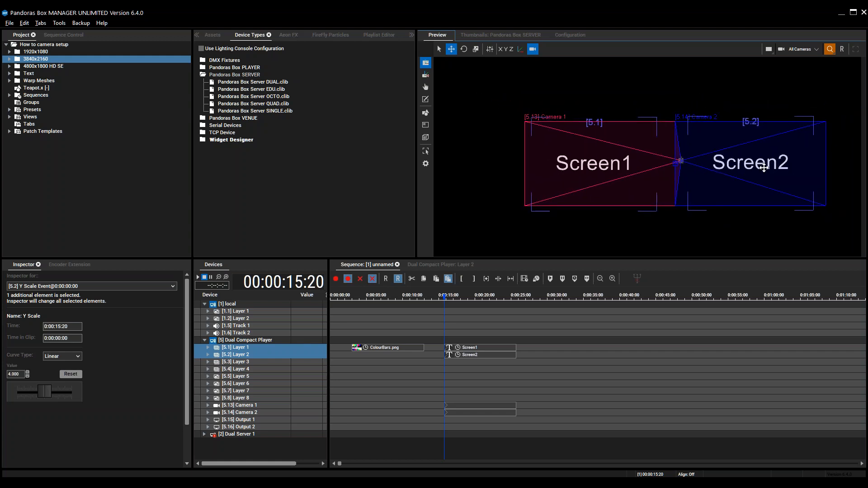
{"action": "middle_click_drag", "start_coordinate": [737, 135], "coordinate": [676, 166]}
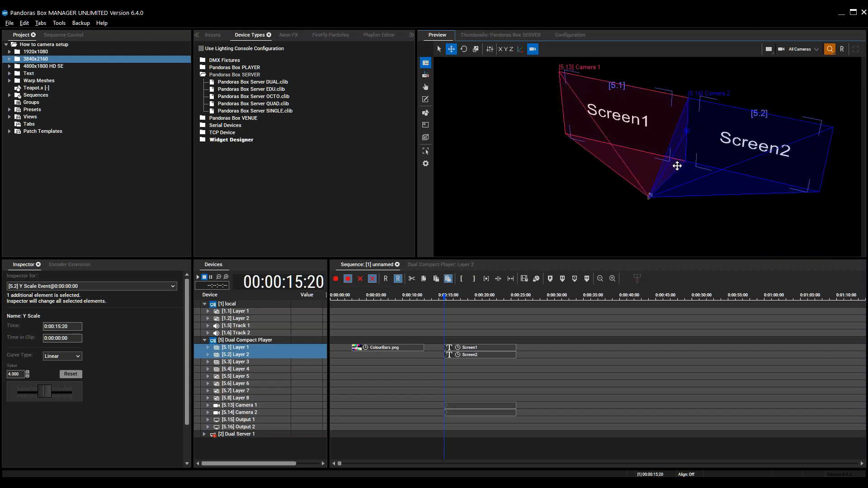
Turn off the Pixel parameter value readout in the Unit Management configuration.
{"action": "left_click", "coordinate": [413, 265]}
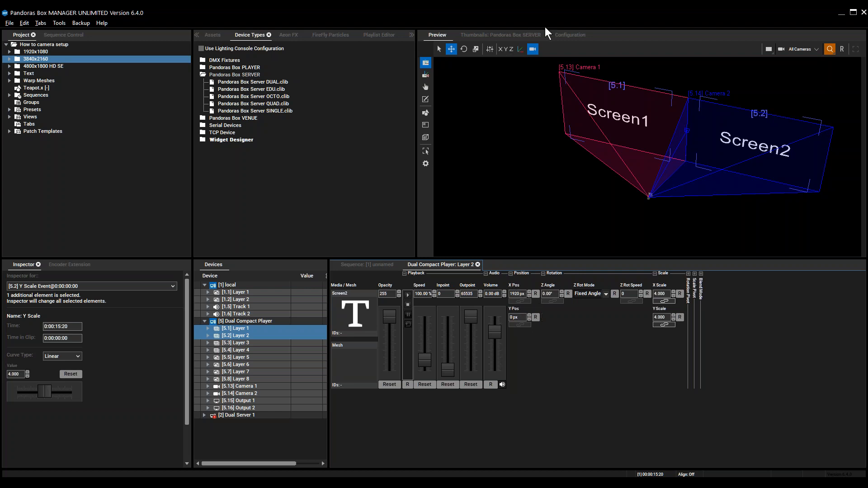
{"action": "left_click", "coordinate": [570, 34]}
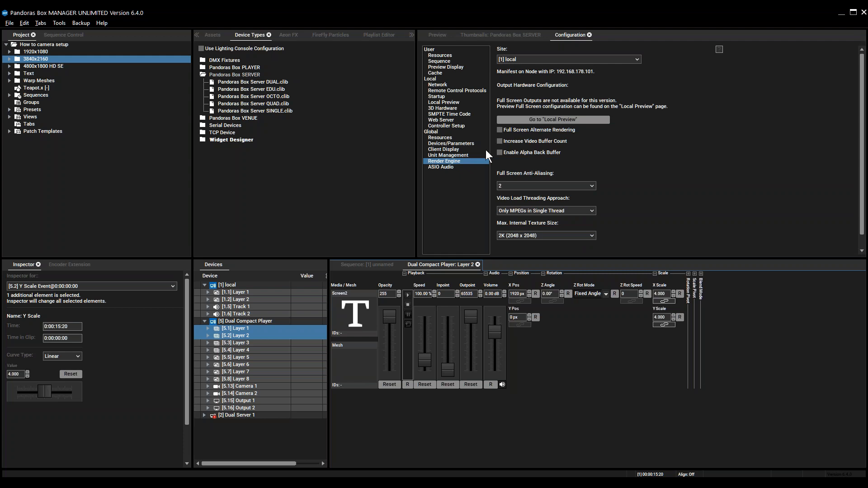
{"action": "left_click", "coordinate": [443, 156]}
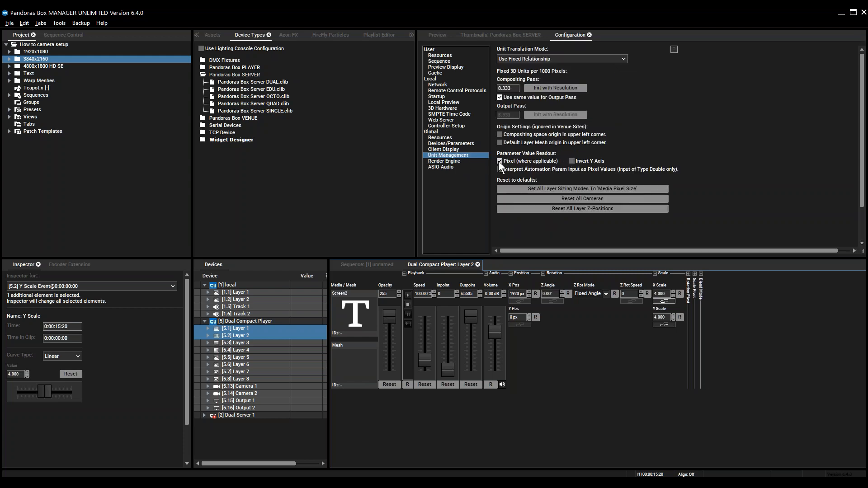
{"action": "left_click", "coordinate": [514, 162]}
{"action": "left_click", "coordinate": [441, 36]}
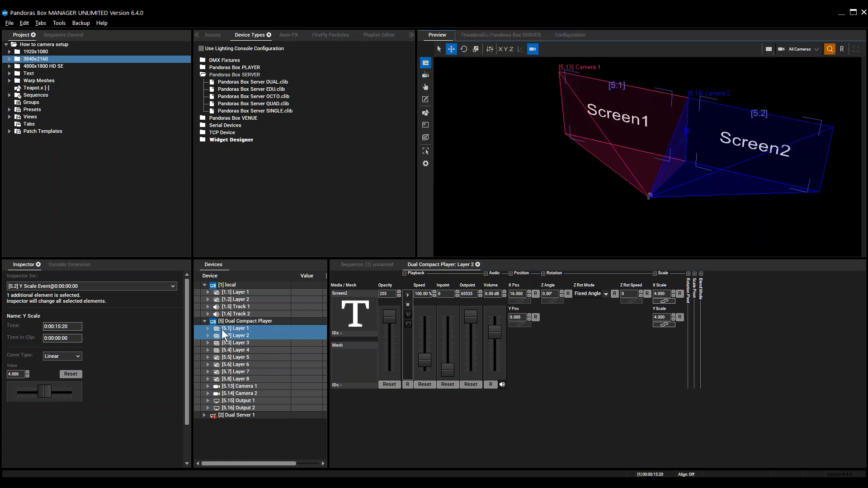
Compare the X and Y position values of the Dual Compact Player's Layer 1 and Layer 2.
{"action": "left_click", "coordinate": [249, 329]}
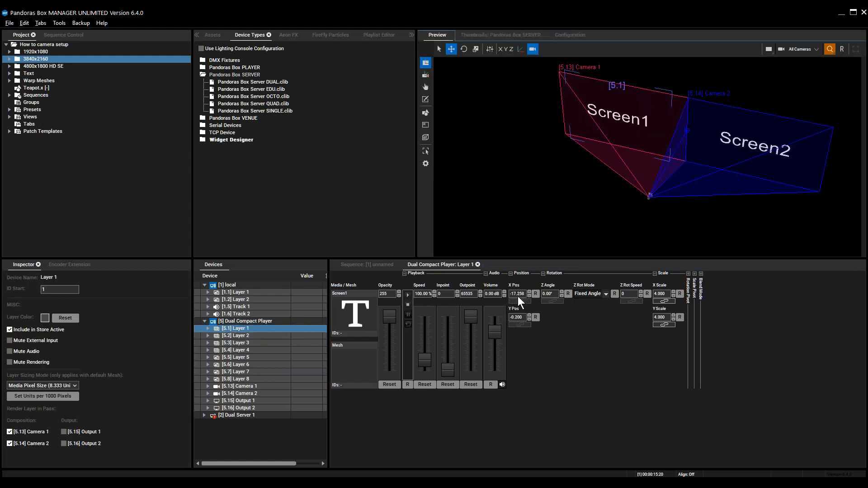
{"action": "left_click", "coordinate": [236, 336]}
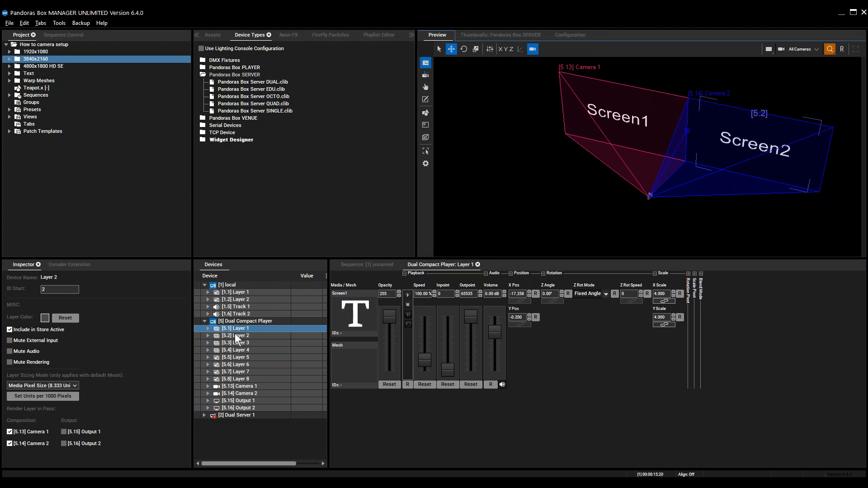
{"action": "left_click", "coordinate": [237, 337]}
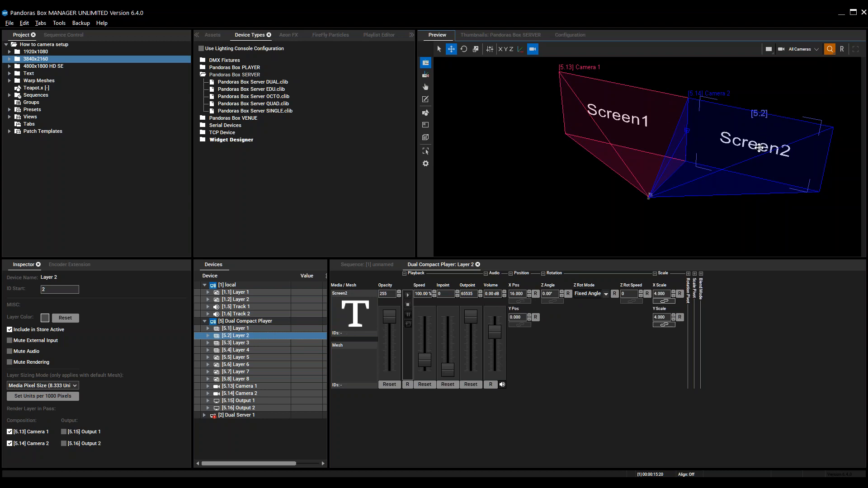
Try resetting Layer 2's X position to its default, then return to the sequence.
{"action": "left_click_drag", "start_coordinate": [518, 293], "coordinate": [517, 296]}
{"action": "left_click", "coordinate": [537, 294]}
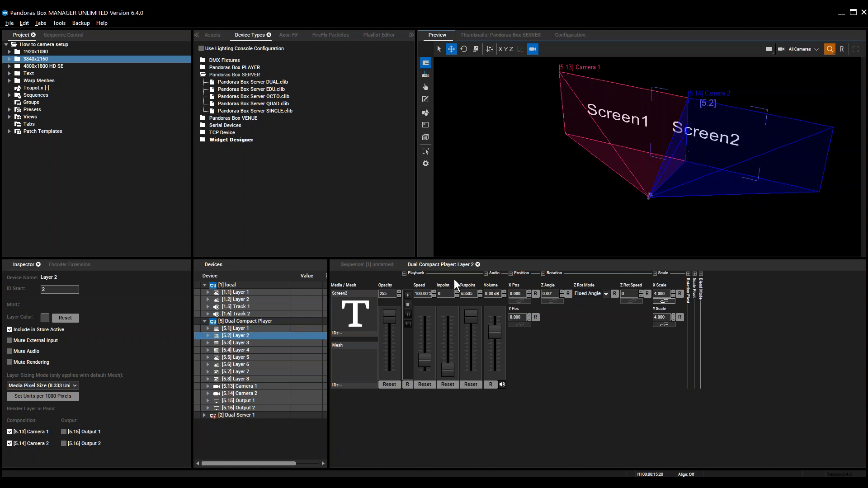
{"action": "left_click", "coordinate": [375, 266]}
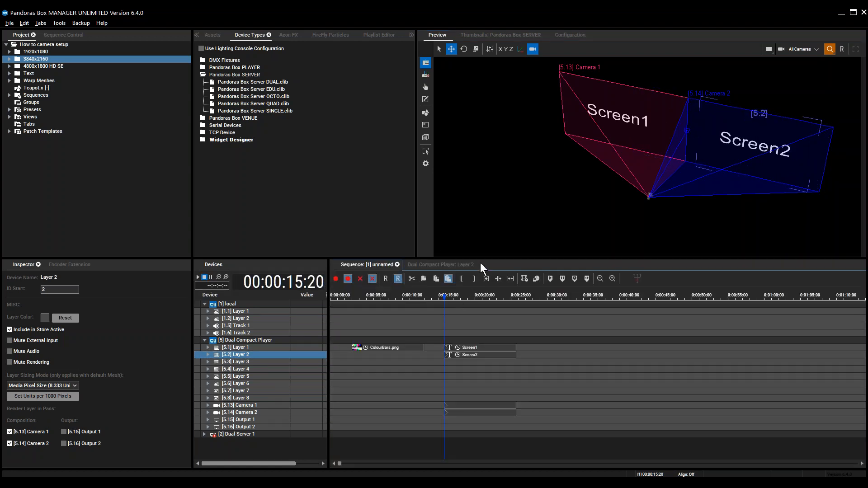
Turn on the Pixel parameter value readout in Unit Management and open the device controls of Layer 2.
{"action": "left_click", "coordinate": [570, 35]}
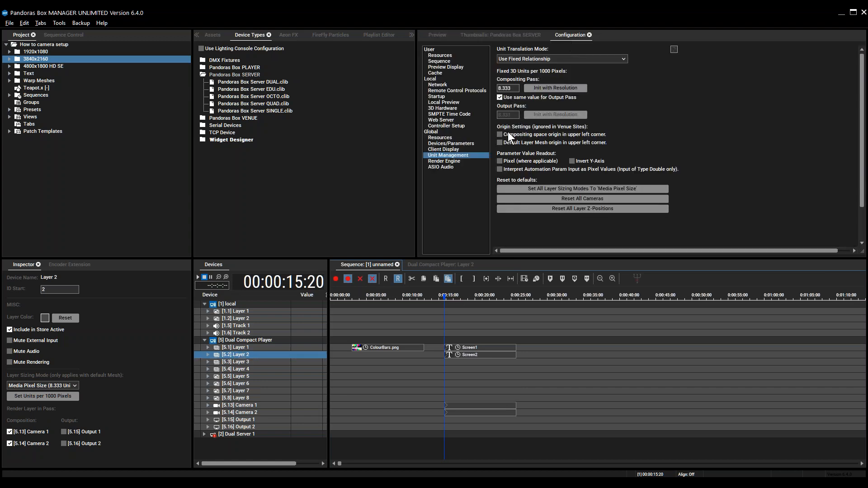
{"action": "left_click", "coordinate": [513, 160]}
{"action": "left_click", "coordinate": [409, 265]}
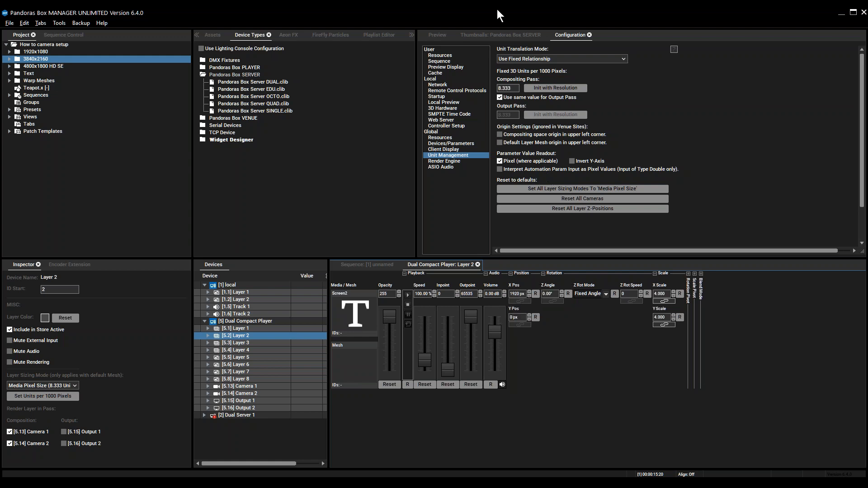
Examine the two camera frustums in the preview against the Compositing Pass units in Unit Management.
{"action": "left_click", "coordinate": [438, 36]}
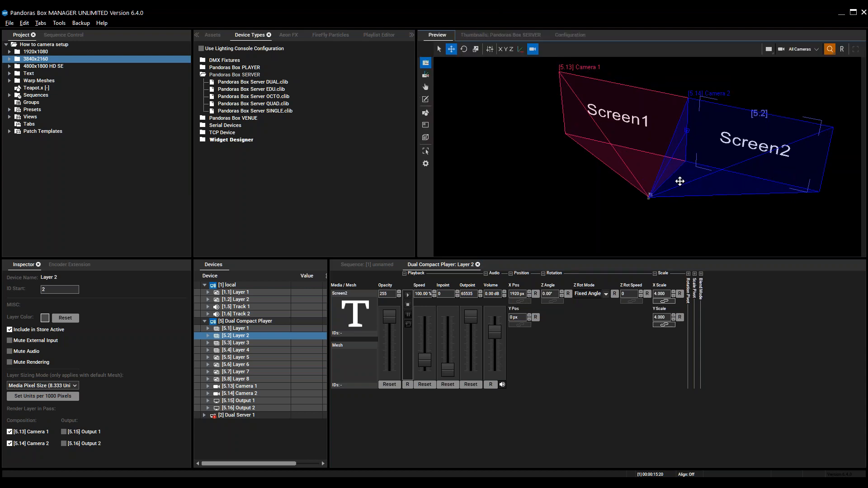
{"action": "middle_click_drag", "start_coordinate": [624, 189], "coordinate": [631, 199]}
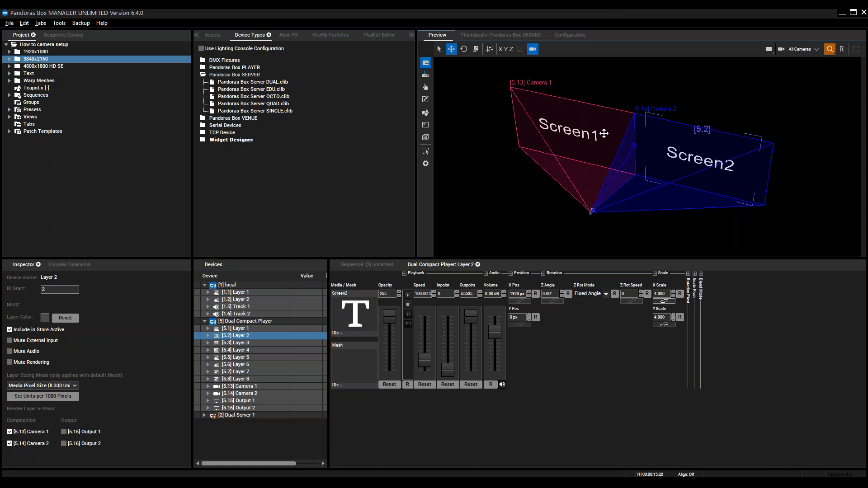
{"action": "left_click", "coordinate": [570, 35]}
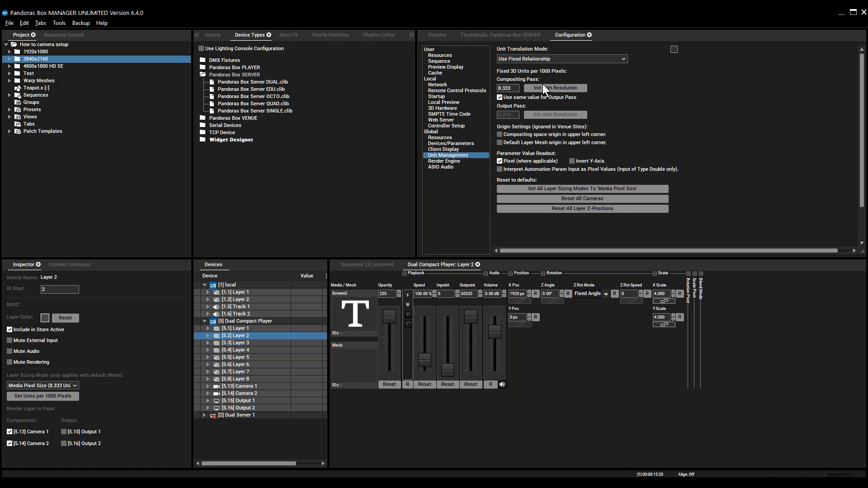
{"action": "left_click", "coordinate": [442, 36]}
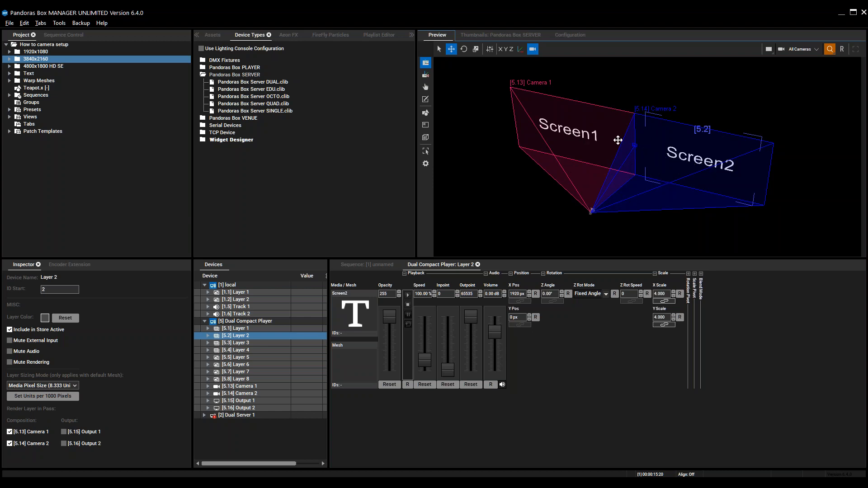
Initialize the Compositing Pass's fixed 3D units from the 3840 x 2160 resolution.
{"action": "left_click", "coordinate": [568, 35]}
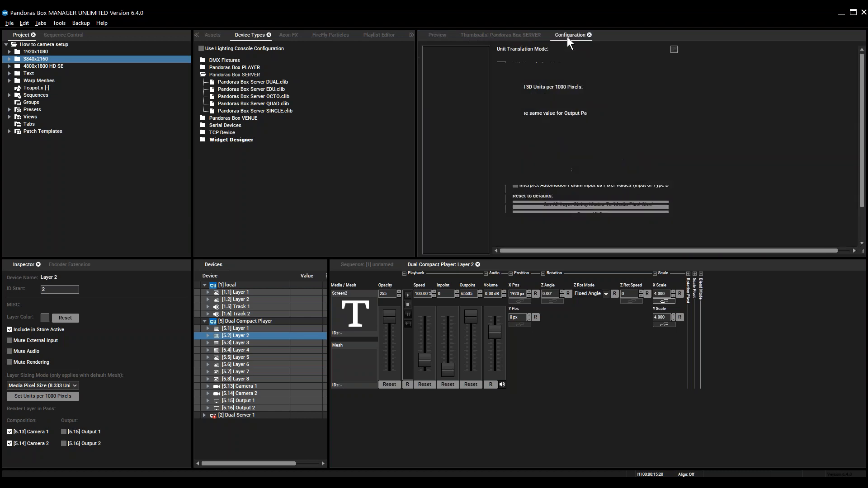
{"action": "left_click", "coordinate": [552, 88]}
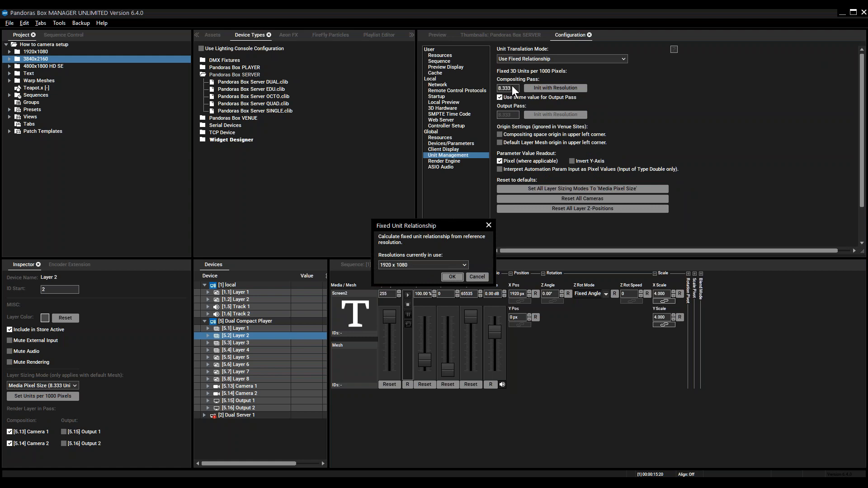
{"action": "left_click", "coordinate": [464, 265]}
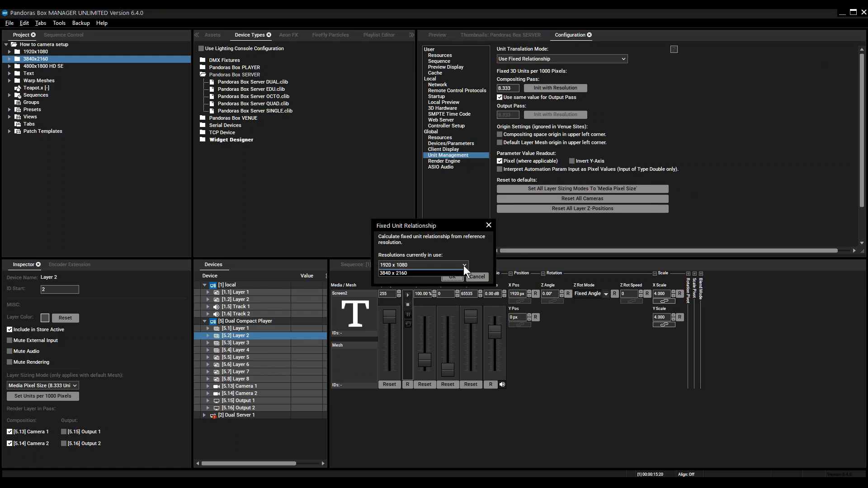
{"action": "left_click", "coordinate": [403, 279]}
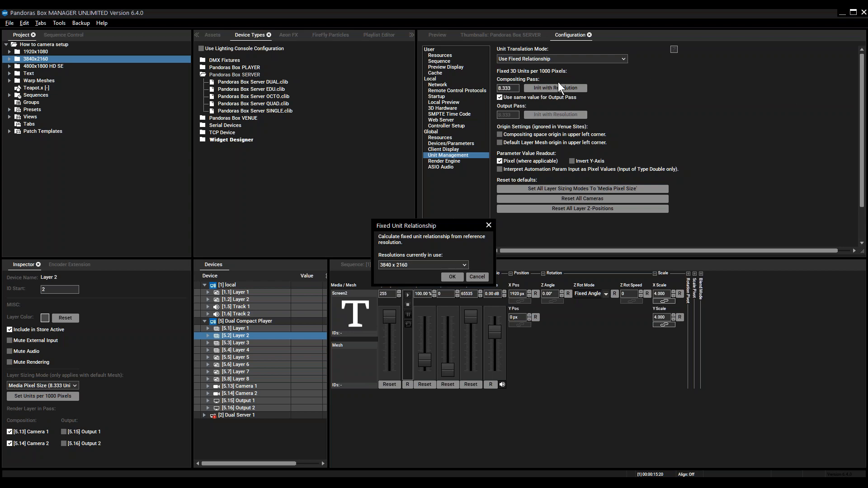
{"action": "left_click", "coordinate": [430, 265]}
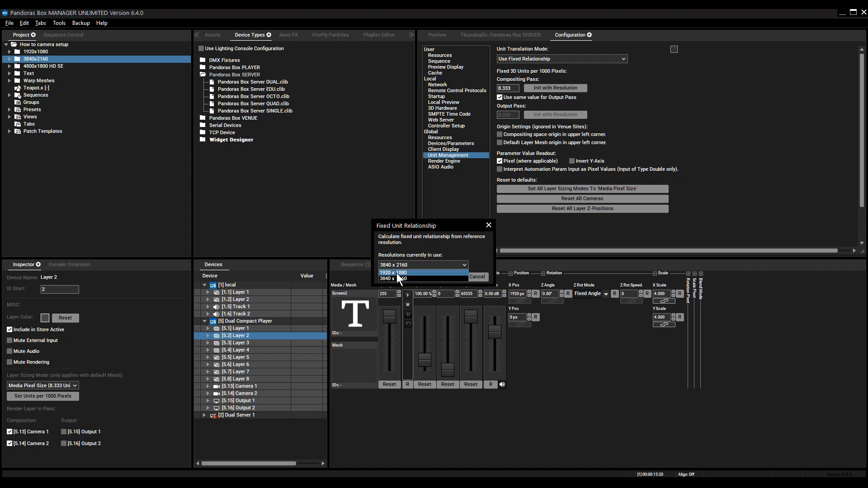
{"action": "left_click", "coordinate": [396, 278]}
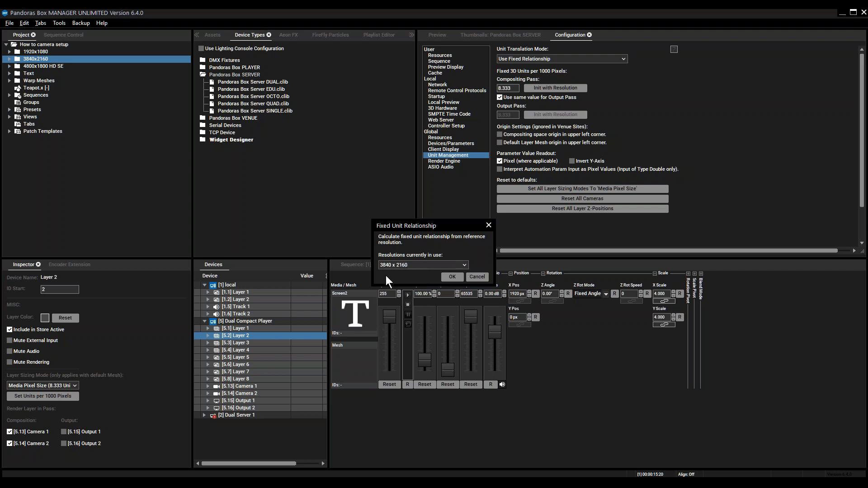
{"action": "left_click", "coordinate": [451, 276]}
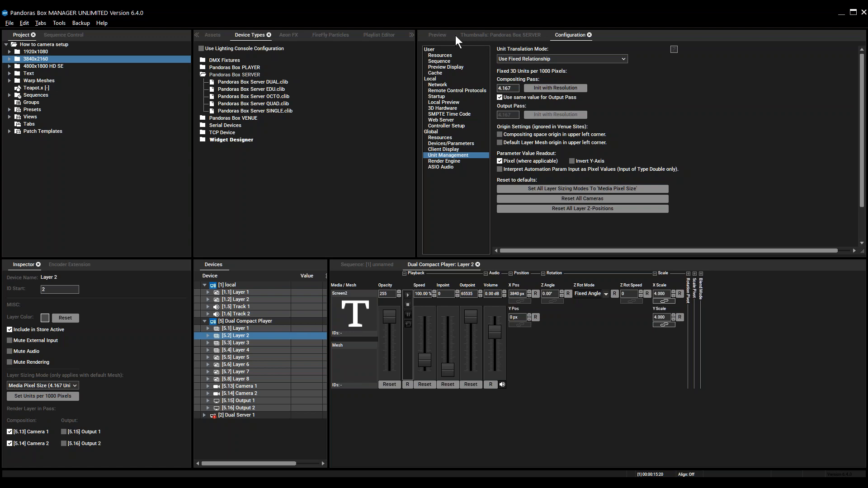
Compare the two camera frustums in the preview with the Unit Management settings.
{"action": "left_click", "coordinate": [442, 35]}
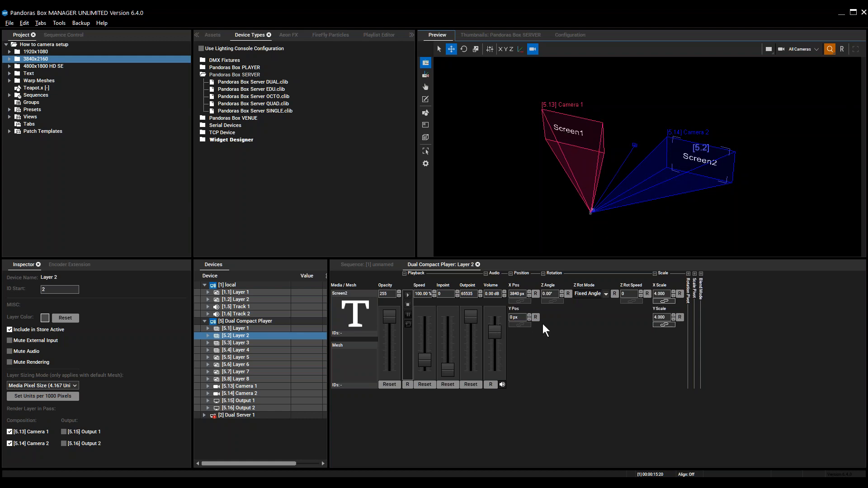
{"action": "left_click", "coordinate": [569, 36]}
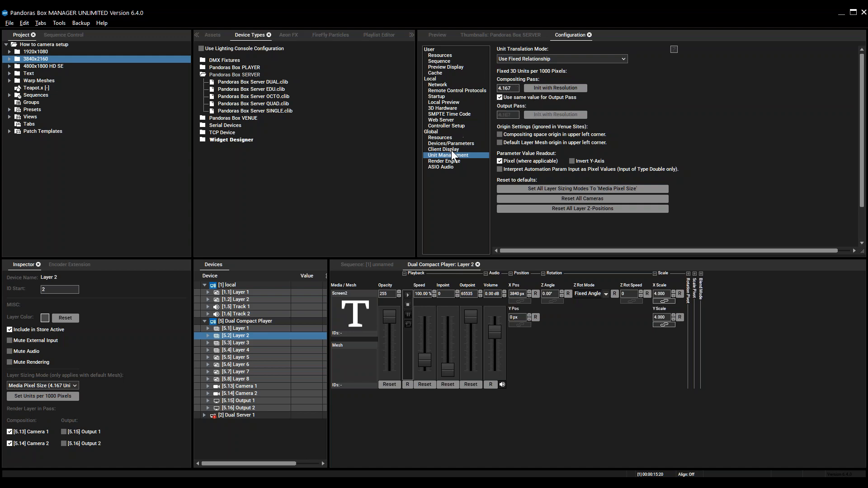
{"action": "left_click", "coordinate": [436, 35]}
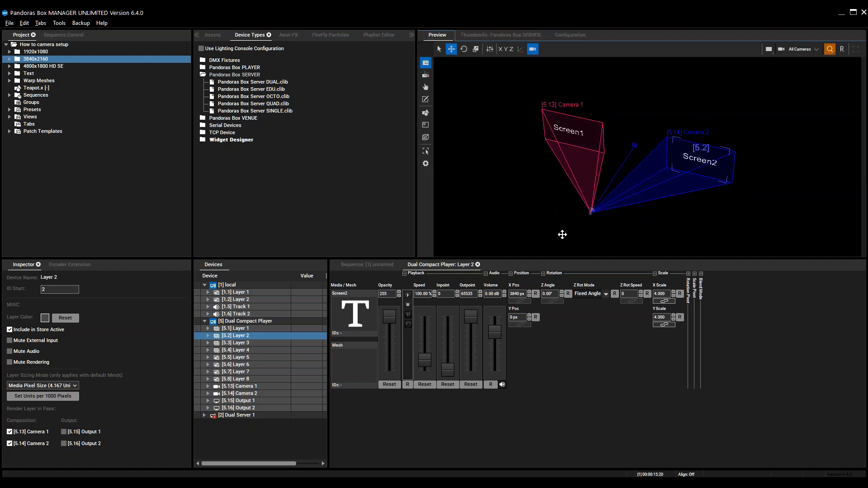
{"action": "left_click", "coordinate": [572, 35]}
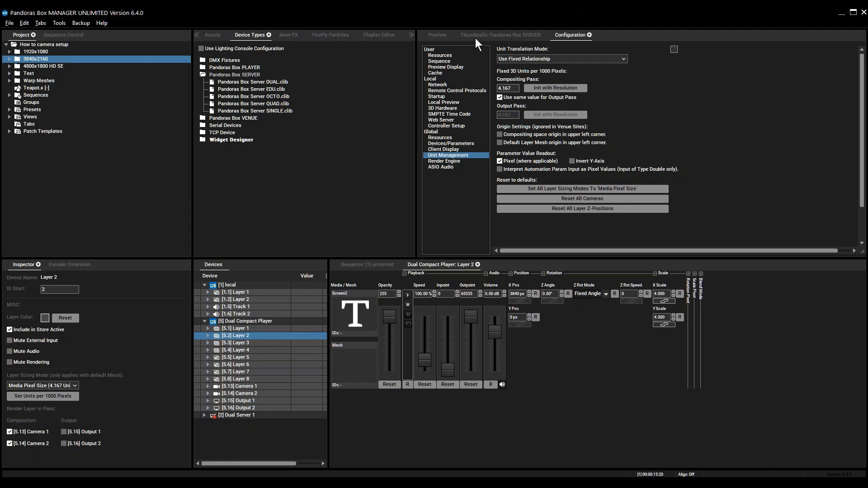
{"action": "left_click", "coordinate": [437, 35]}
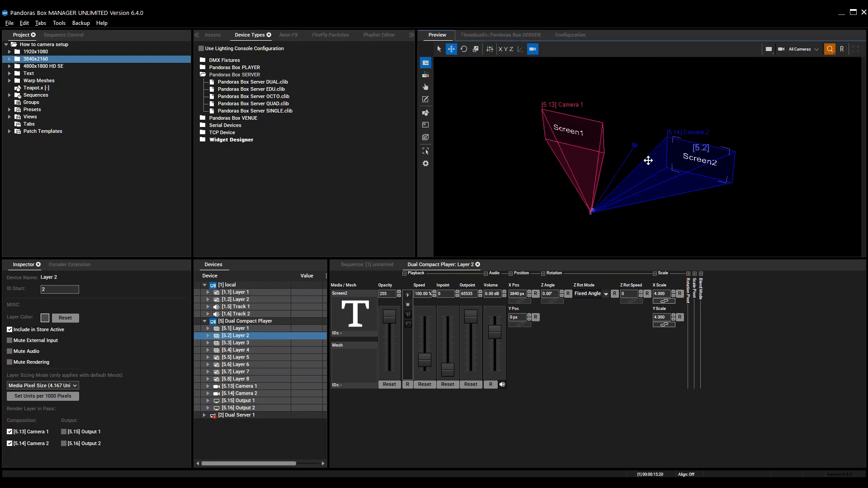
Show Dual Server 1's cameras in the preview and inspect them beside the Dual Compact Player's camera frustums.
{"action": "right_click", "coordinate": [236, 415]}
{"action": "left_click", "coordinate": [265, 221]}
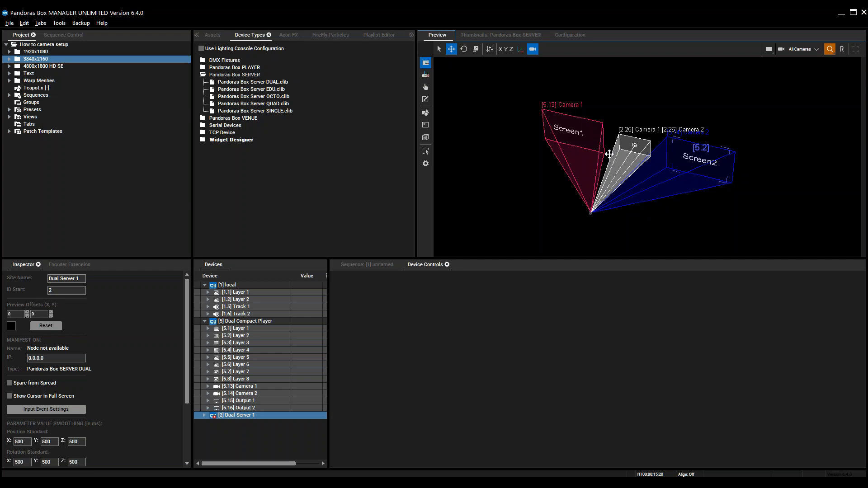
{"action": "scroll", "coordinate": [647, 169], "scroll_direction": "up", "scroll_amount": 1}
{"action": "scroll", "coordinate": [647, 169], "scroll_direction": "up", "scroll_amount": 5}
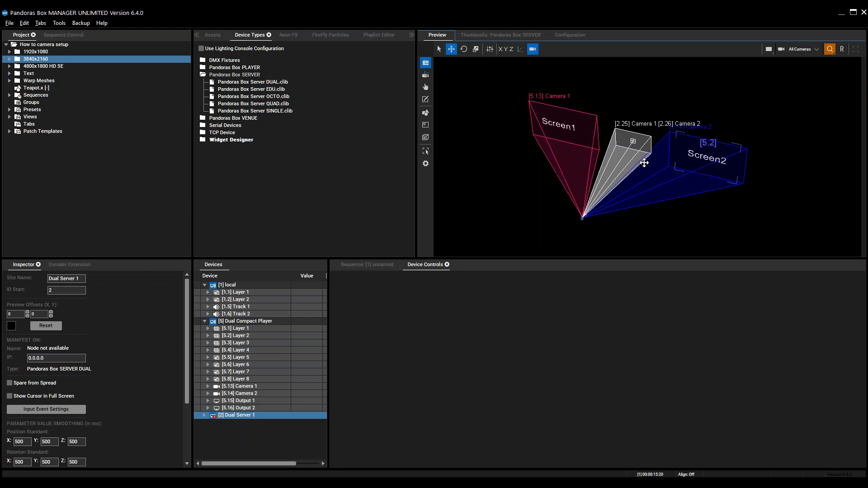
{"action": "middle_click_drag", "start_coordinate": [597, 126], "coordinate": [584, 190]}
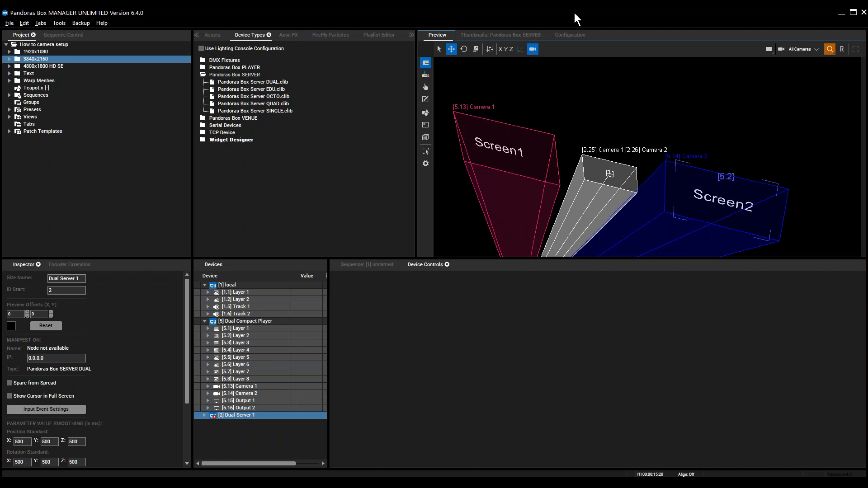
Recalculate the Compositing Pass's fixed 3D units from the 1920 x 1080 resolution and inspect all camera frustums in the preview.
{"action": "left_click", "coordinate": [572, 32]}
{"action": "left_click", "coordinate": [547, 88]}
{"action": "left_click", "coordinate": [452, 276]}
{"action": "left_click", "coordinate": [438, 35]}
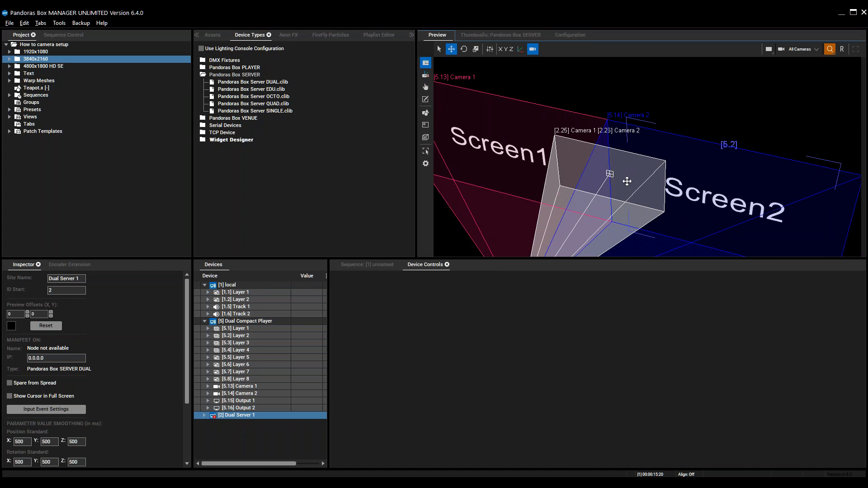
{"action": "scroll", "coordinate": [611, 171], "scroll_direction": "down", "scroll_amount": 3}
{"action": "scroll", "coordinate": [608, 172], "scroll_direction": "down", "scroll_amount": 1}
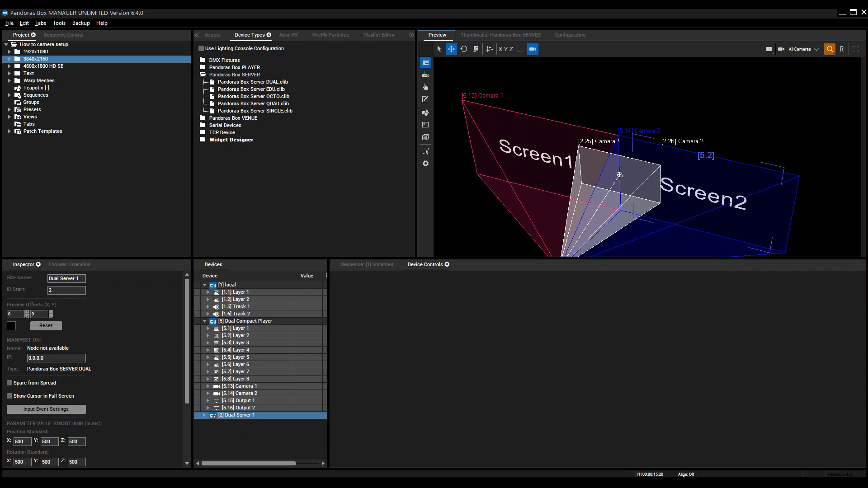
Review the fixed units, origin and readout settings in Unit Management, then return to the preview.
{"action": "mouse_move", "coordinate": [256, 485]}
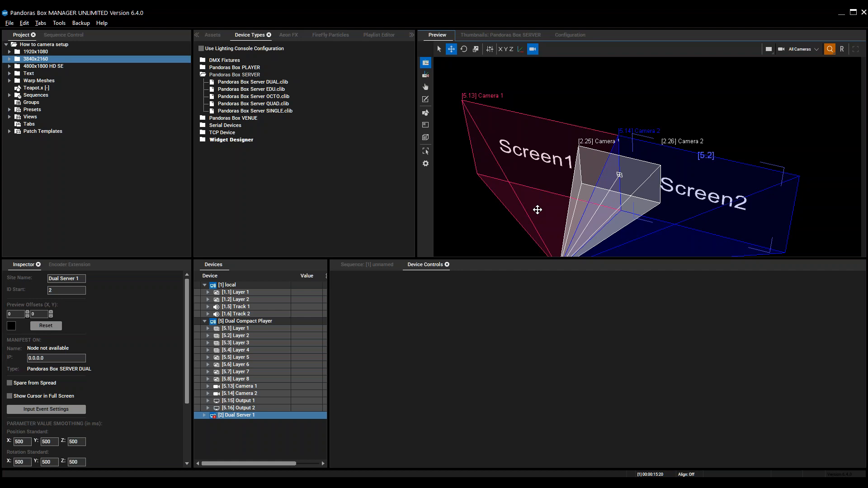
{"action": "left_click", "coordinate": [562, 35]}
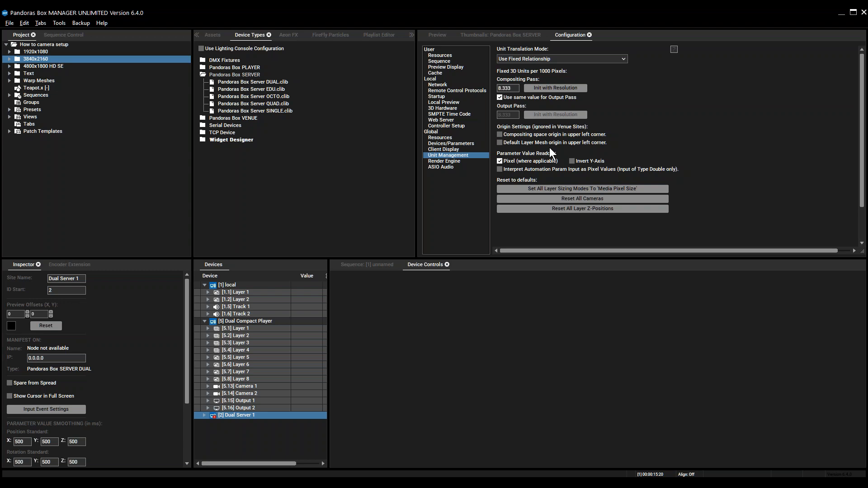
{"action": "left_click", "coordinate": [446, 35]}
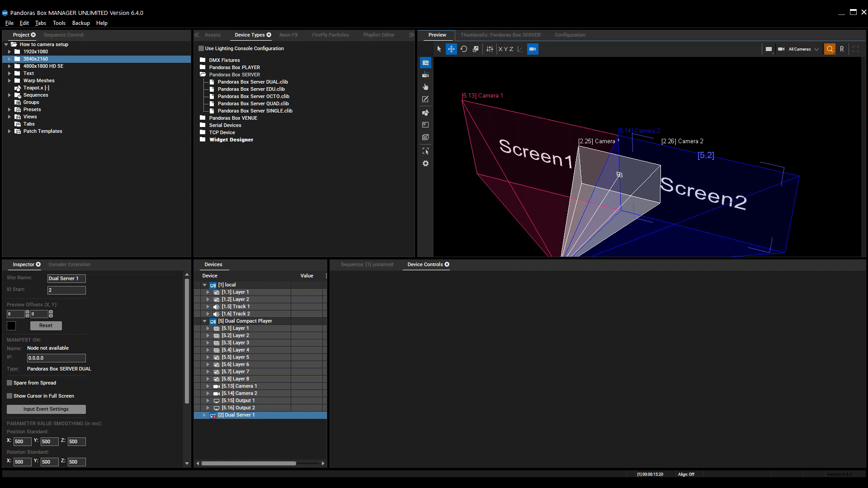
Switch to the PowerPoint slide show and advance past the Render Engine slide to the Objects slide.
{"action": "mouse_move", "coordinate": [255, 485]}
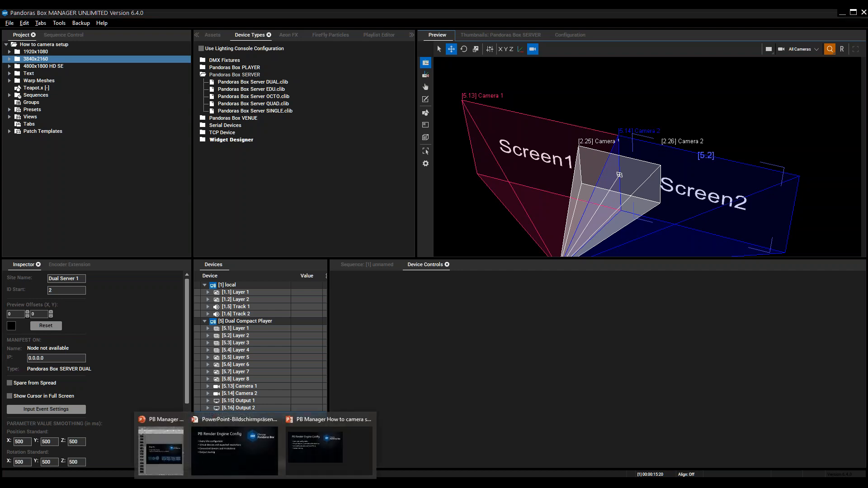
{"action": "left_click", "coordinate": [246, 451]}
{"action": "left_click", "coordinate": [381, 289]}
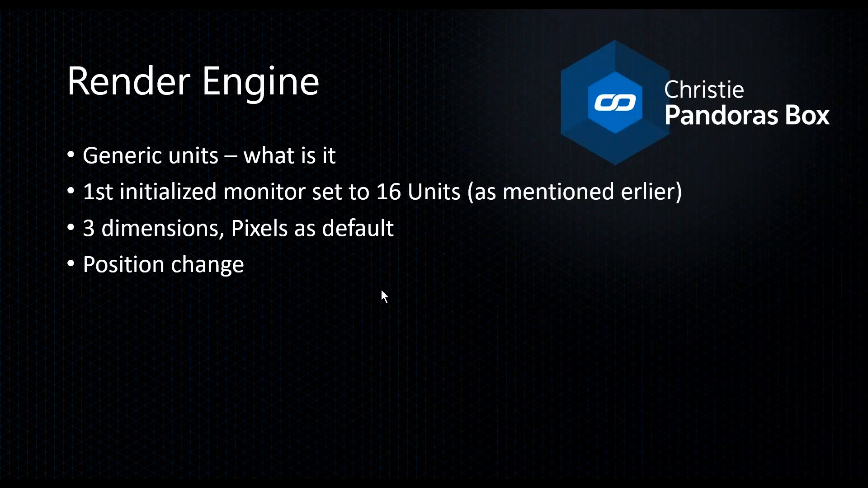
{"action": "left_click", "coordinate": [382, 289]}
{"action": "left_click", "coordinate": [381, 289]}
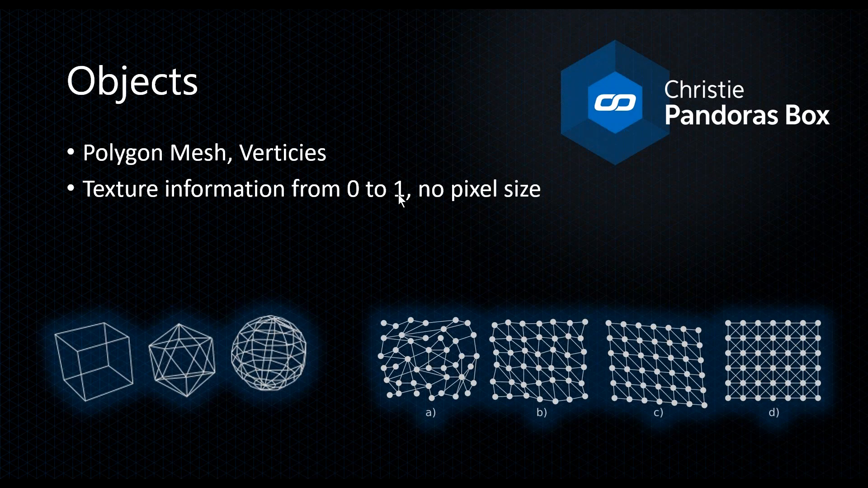
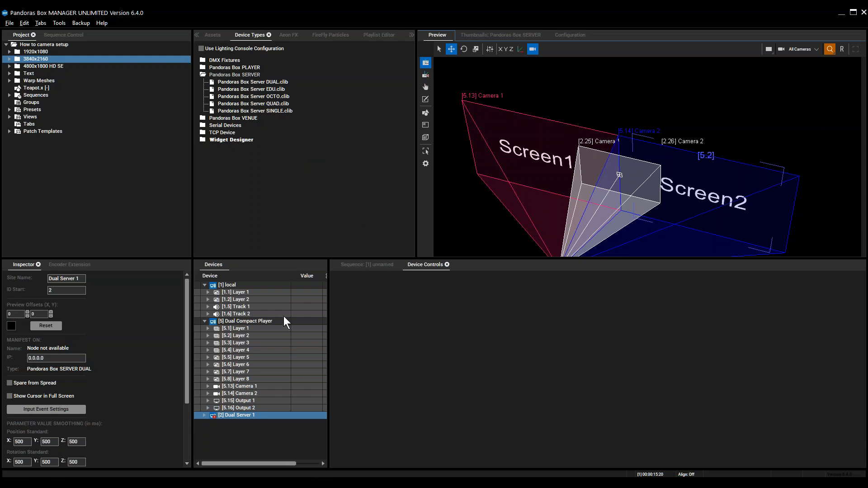
Move the sequence playhead to 00:00:36:12 and turn off the preview of Dual Server 1.
{"action": "left_click", "coordinate": [233, 329]}
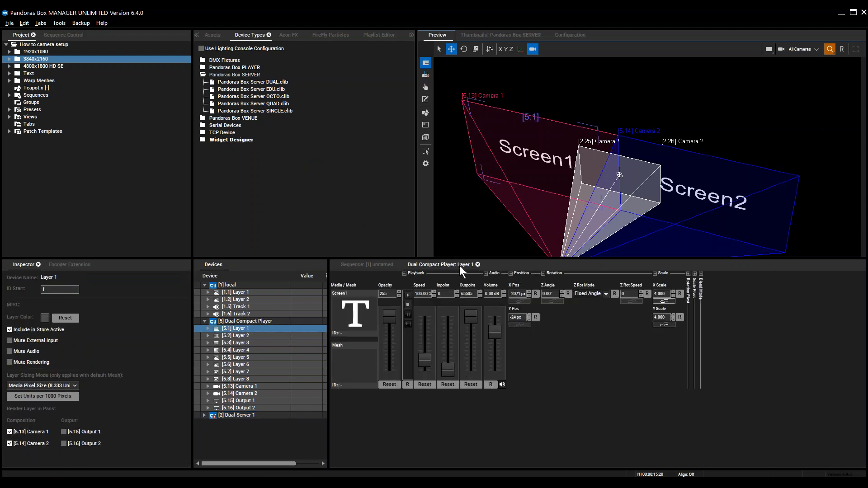
{"action": "left_click", "coordinate": [369, 268]}
{"action": "left_click", "coordinate": [594, 296]}
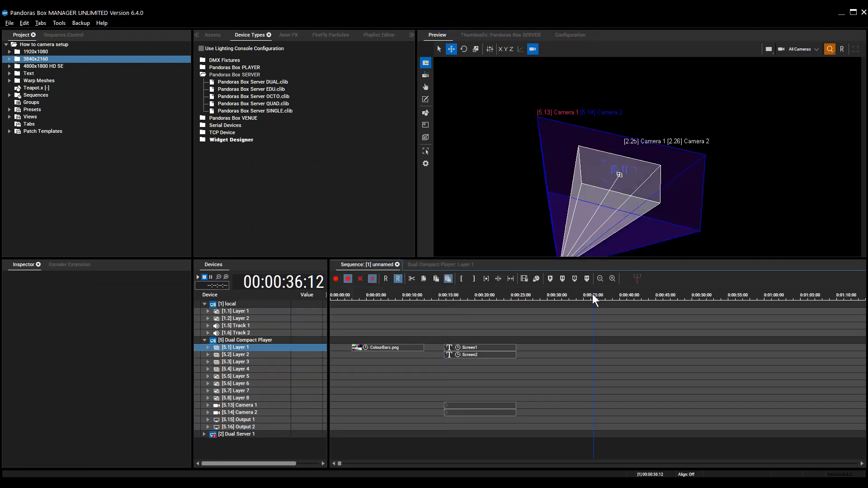
{"action": "right_click", "coordinate": [235, 432]}
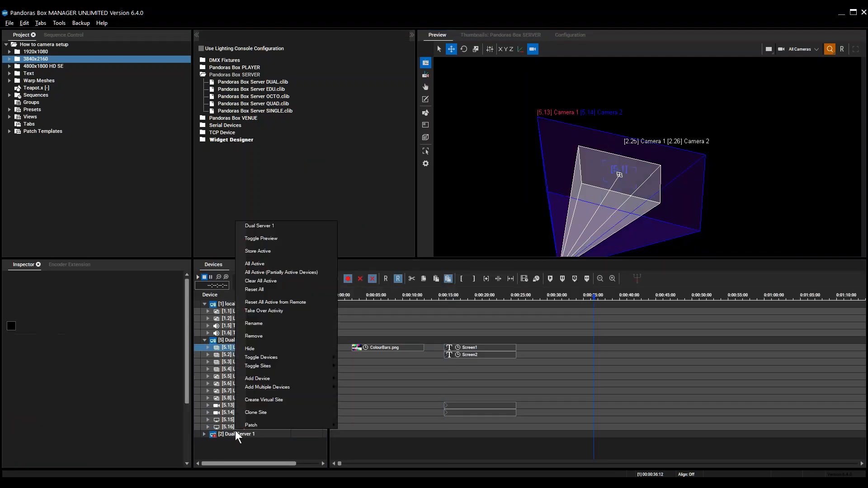
{"action": "left_click", "coordinate": [276, 238]}
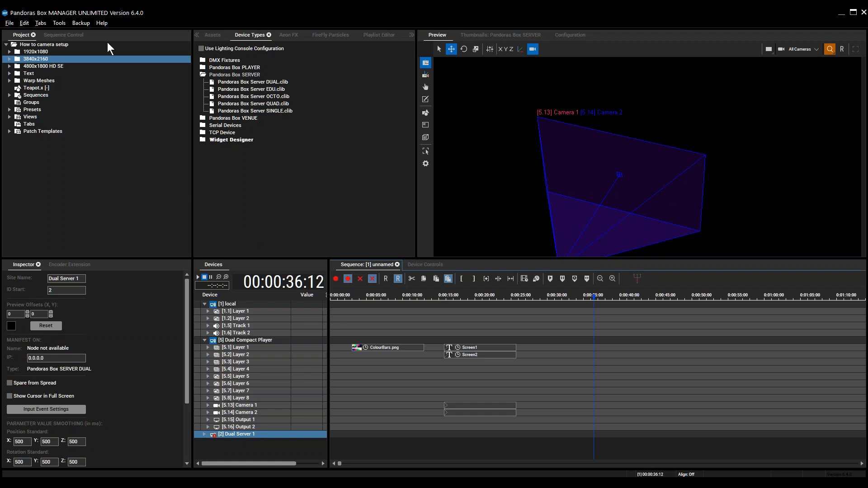
Assign Geometry.png from the 3840x2160 folder to Layer 1 of the Dual Compact Player.
{"action": "left_click", "coordinate": [45, 53]}
{"action": "double_click", "coordinate": [37, 58]}
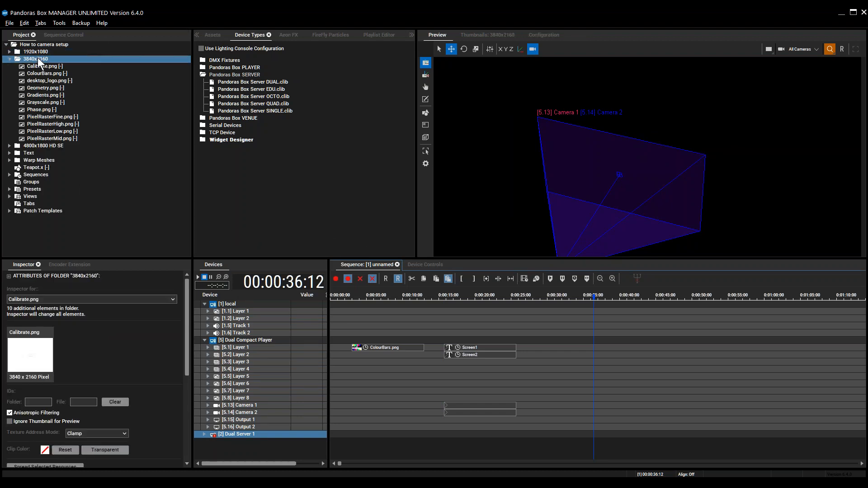
{"action": "left_click", "coordinate": [44, 87]}
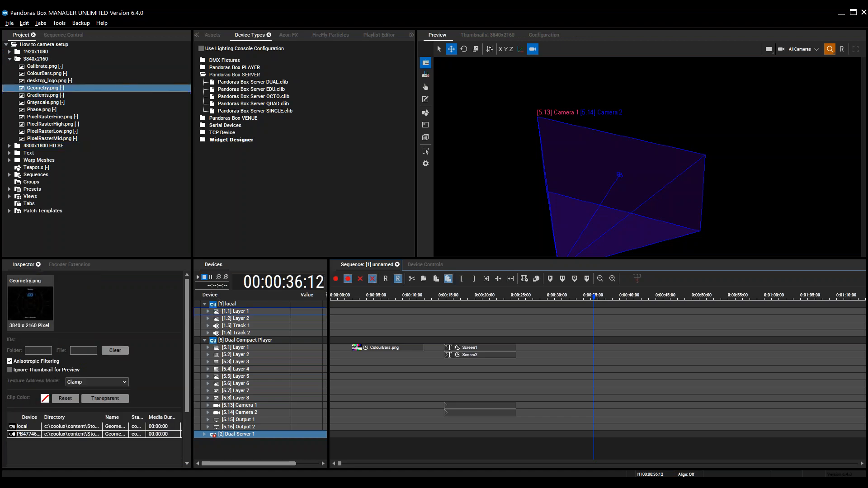
{"action": "left_click_drag", "start_coordinate": [238, 353], "coordinate": [240, 350]}
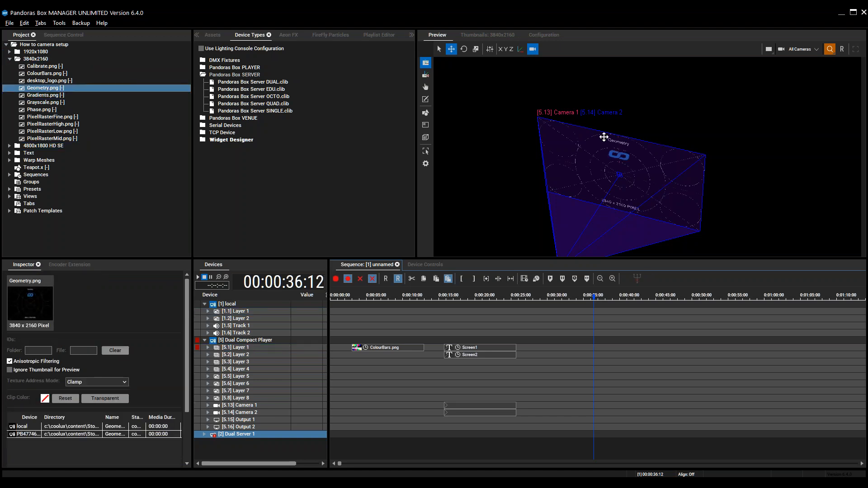
Store Layer 1's active Geometry.png in the sequence at 00:00:36:12 and move the playhead to 00:00:38:23.
{"action": "left_click", "coordinate": [240, 346]}
{"action": "double_click", "coordinate": [240, 346]}
{"action": "left_click", "coordinate": [230, 361]}
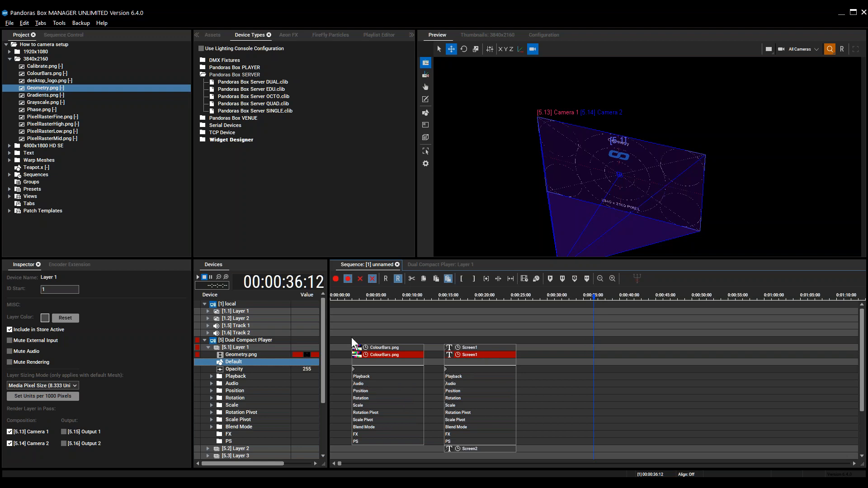
{"action": "left_click", "coordinate": [336, 278]}
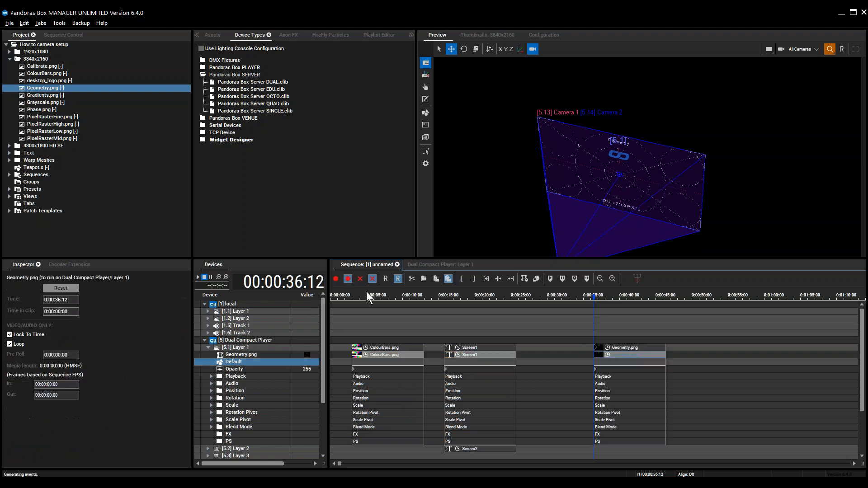
{"action": "left_click", "coordinate": [583, 297]}
{"action": "left_click", "coordinate": [612, 297]}
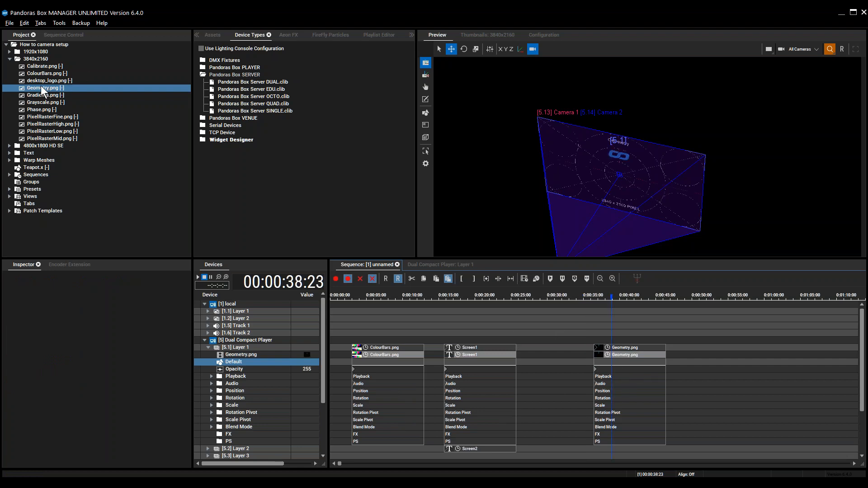
Add the Teapot.x mesh to Layer 1's Geometry.png clip and replace its media with desktop_logo.png from the 3840x2160 folder.
{"action": "left_click", "coordinate": [38, 168]}
{"action": "left_click_drag", "start_coordinate": [545, 371], "coordinate": [629, 366]}
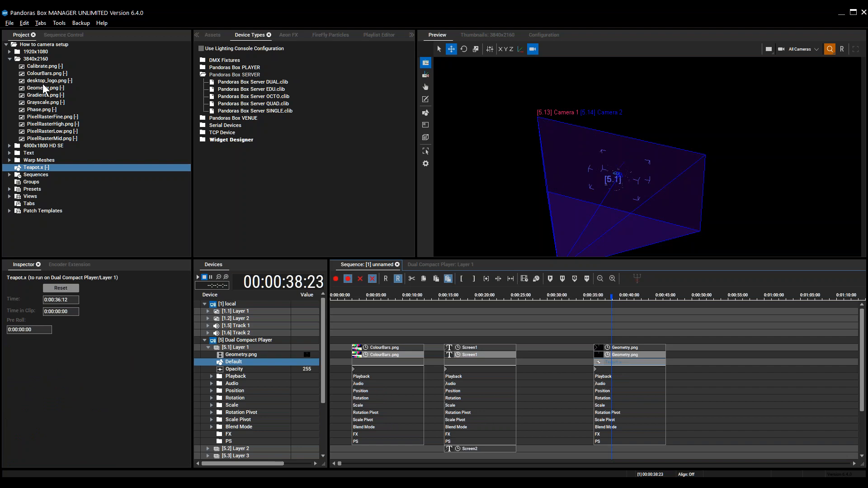
{"action": "left_click_drag", "start_coordinate": [44, 82], "coordinate": [632, 359]}
{"action": "left_click", "coordinate": [683, 221]}
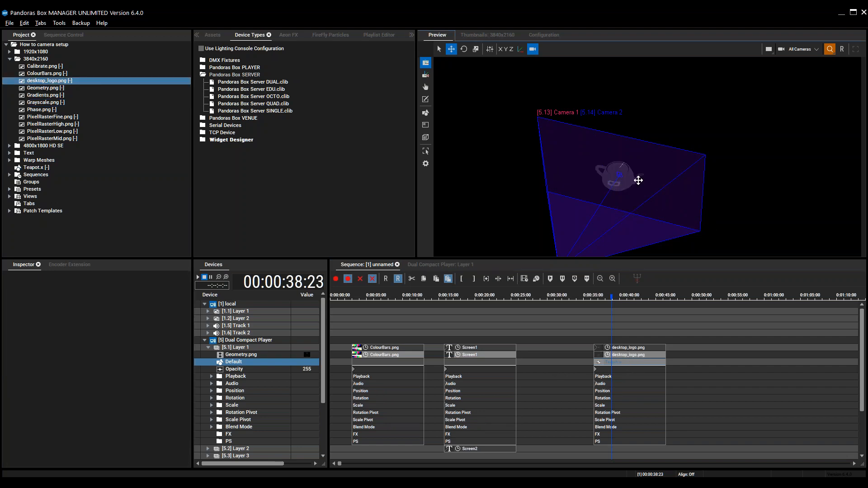
{"action": "scroll", "coordinate": [616, 173], "scroll_direction": "up", "scroll_amount": 3}
{"action": "scroll", "coordinate": [609, 177], "scroll_direction": "up", "scroll_amount": 3}
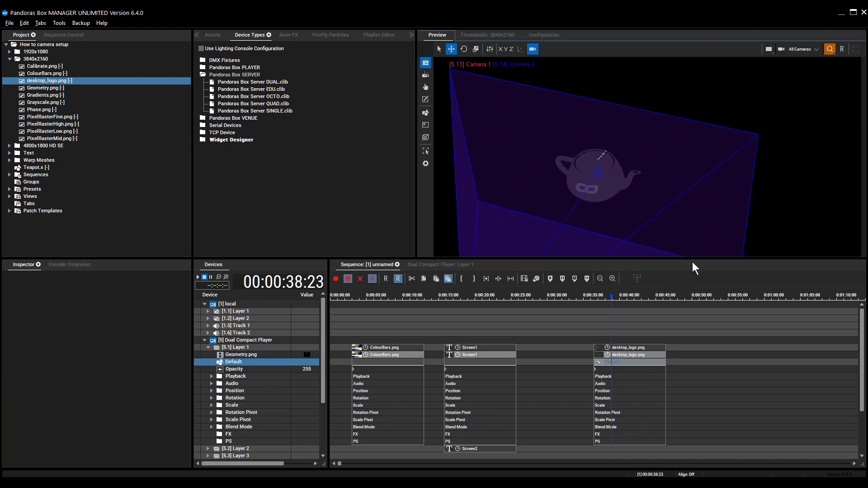
{"action": "middle_click_drag", "start_coordinate": [646, 209], "coordinate": [627, 181]}
{"action": "scroll", "coordinate": [632, 200], "scroll_direction": "up", "scroll_amount": 3}
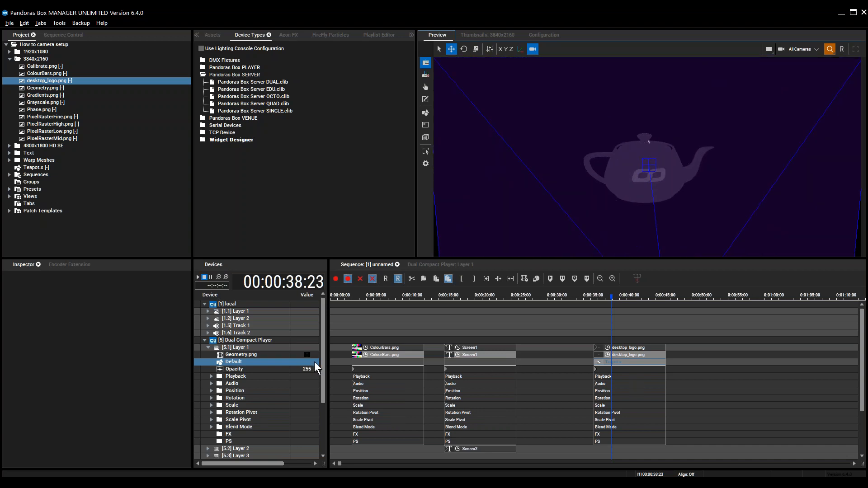
Switch to the PowerPoint slide show to present the Render Pass slide, then return to Pandoras Box Manager.
{"action": "scroll", "coordinate": [556, 231], "scroll_direction": "down", "scroll_amount": 5}
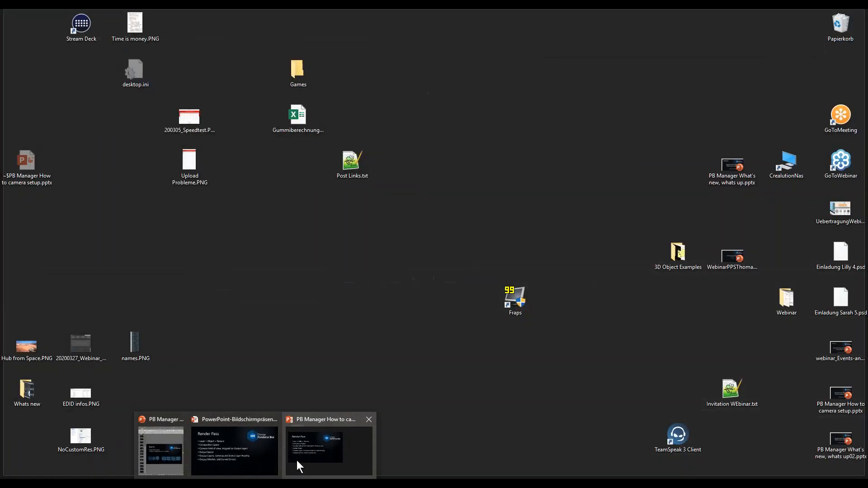
{"action": "left_click", "coordinate": [296, 460]}
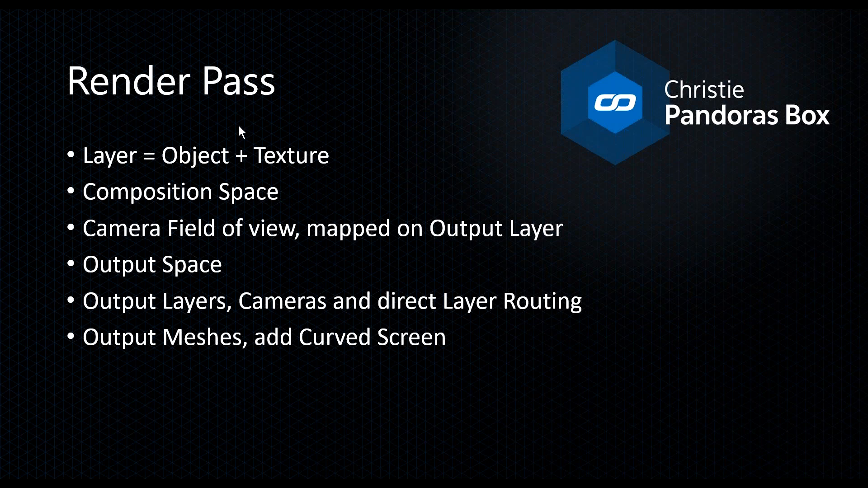
{"action": "key", "text": "alt+Tab"}
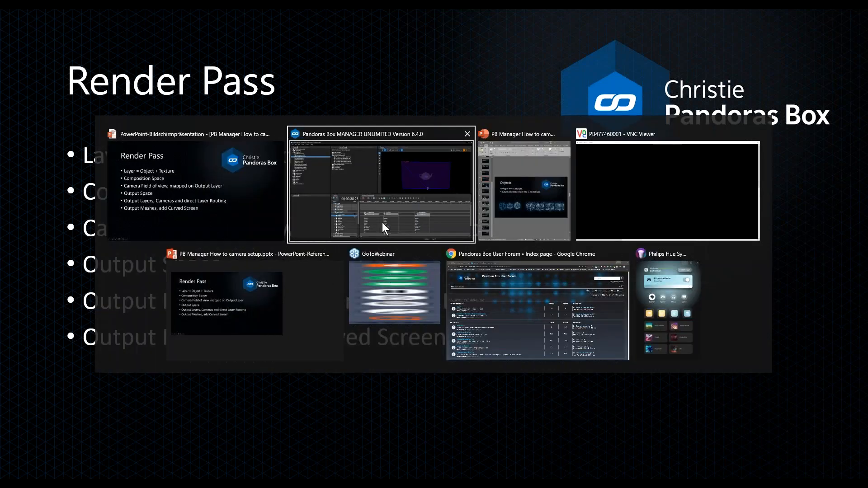
{"action": "left_click", "coordinate": [365, 238]}
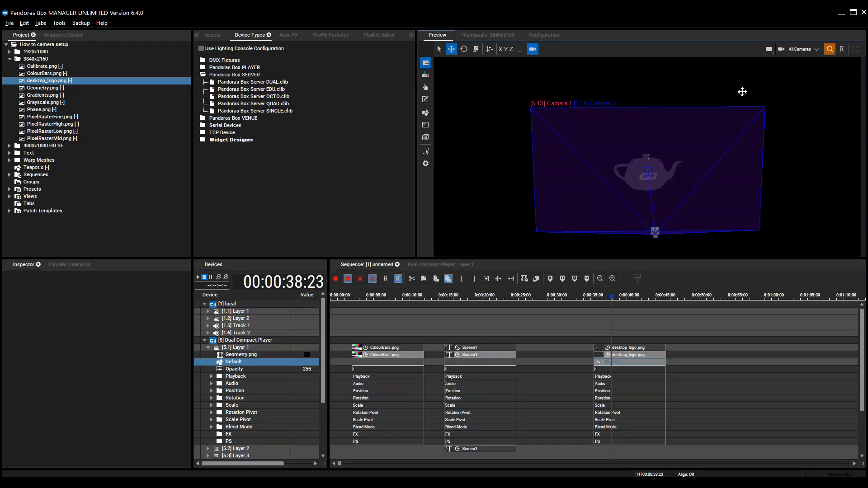
Review the preview's camera and output choices, and inspect the teapot inside the camera frustums.
{"action": "scroll", "coordinate": [742, 141], "scroll_direction": "down", "scroll_amount": 5}
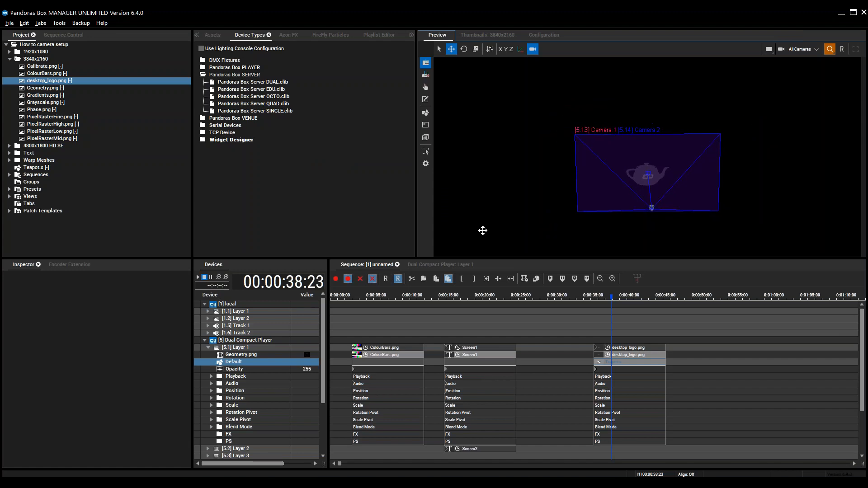
{"action": "left_click", "coordinate": [808, 49]}
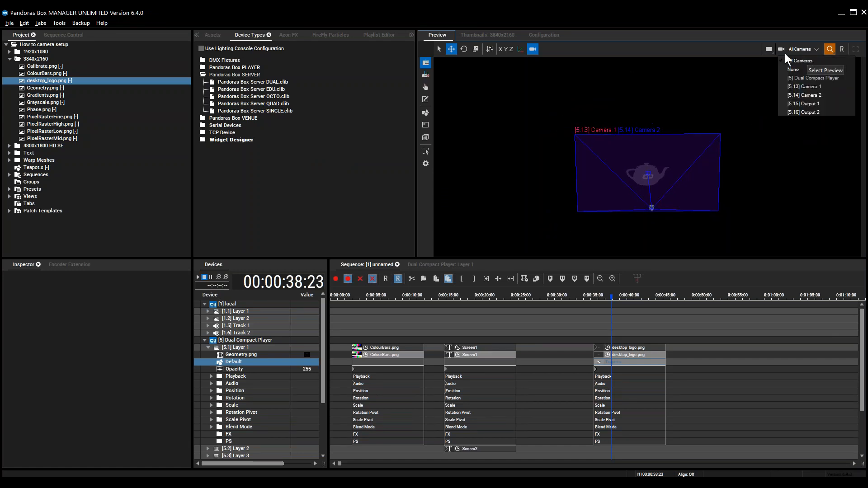
{"action": "left_click", "coordinate": [683, 108]}
{"action": "scroll", "coordinate": [682, 156], "scroll_direction": "down", "scroll_amount": 2}
{"action": "middle_click_drag", "start_coordinate": [693, 169], "coordinate": [756, 131]}
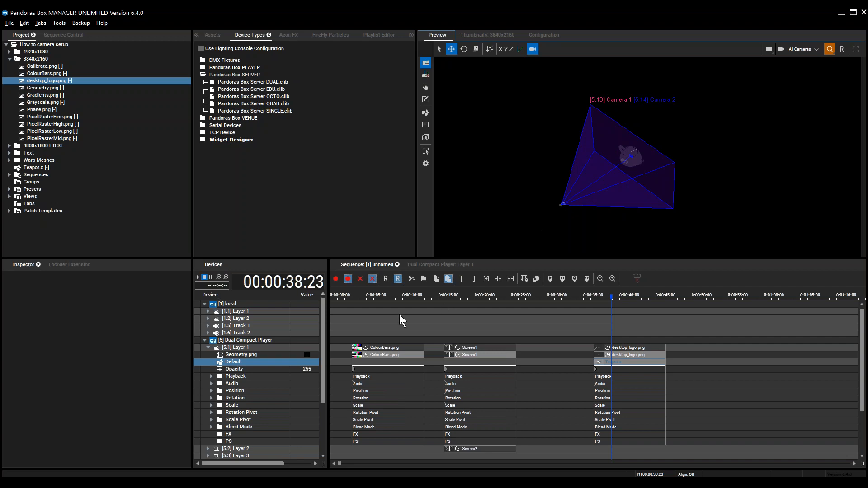
Move the playhead to 00:00:19:19 and inspect the Screen1 and Screen2 layers in their camera frustums.
{"action": "left_click_drag", "start_coordinate": [510, 298], "coordinate": [478, 300]}
{"action": "left_click_drag", "start_coordinate": [557, 229], "coordinate": [647, 190]}
{"action": "scroll", "coordinate": [640, 141], "scroll_direction": "up", "scroll_amount": 5}
{"action": "mouse_move", "coordinate": [632, 152]}
{"action": "middle_mouse_down"}
{"action": "mouse_move", "coordinate": [611, 160]}
{"action": "mouse_move", "coordinate": [617, 157]}
{"action": "middle_mouse_up"}
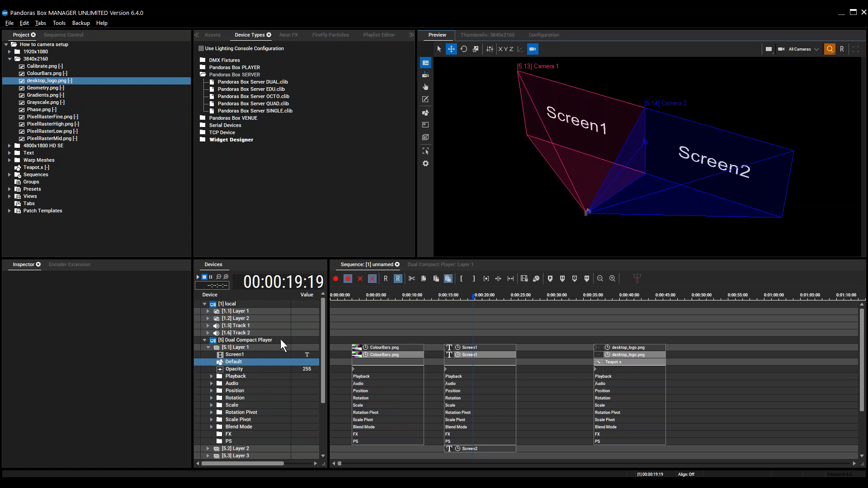
Collapse Layer 1, turn off the preview of the Dual Compact Player and turn on the preview of Dual Server 1.
{"action": "left_click", "coordinate": [233, 347]}
{"action": "double_click", "coordinate": [226, 348]}
{"action": "right_click", "coordinate": [235, 340]}
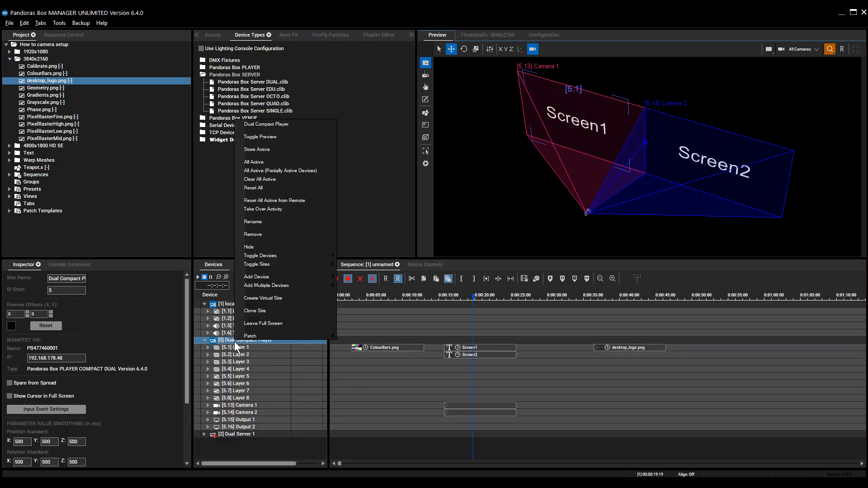
{"action": "left_click", "coordinate": [262, 136]}
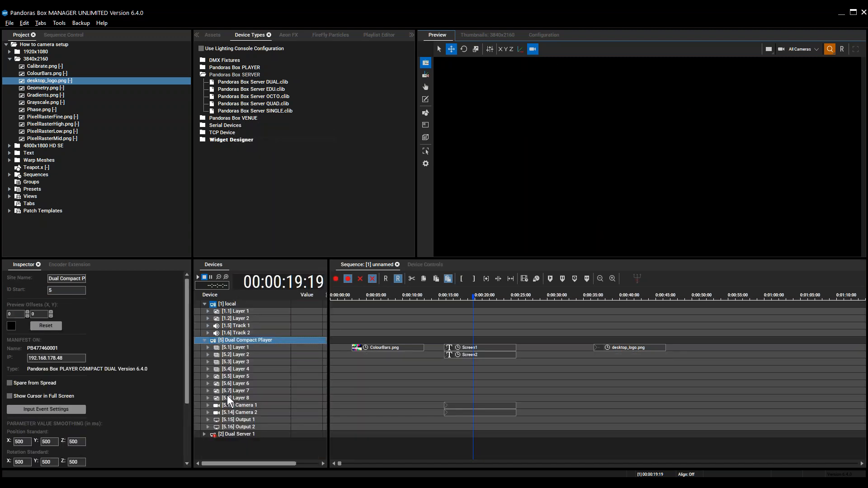
{"action": "right_click", "coordinate": [242, 429]}
{"action": "right_click", "coordinate": [235, 431]}
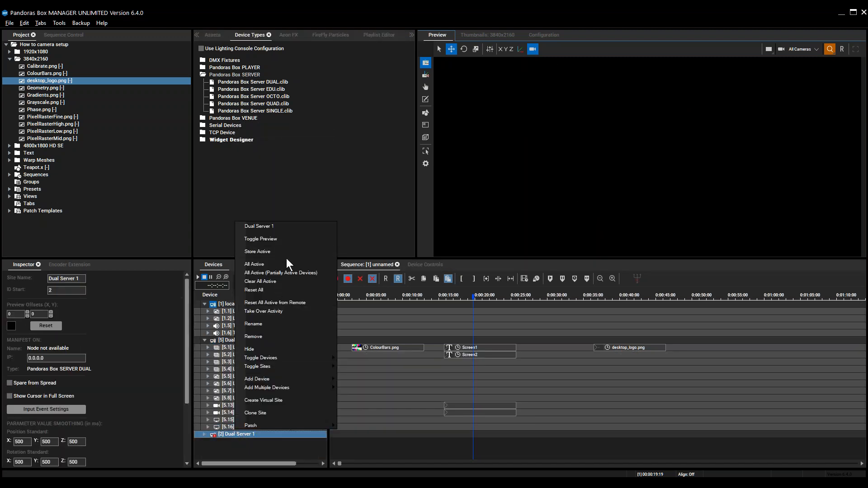
{"action": "left_click", "coordinate": [276, 239]}
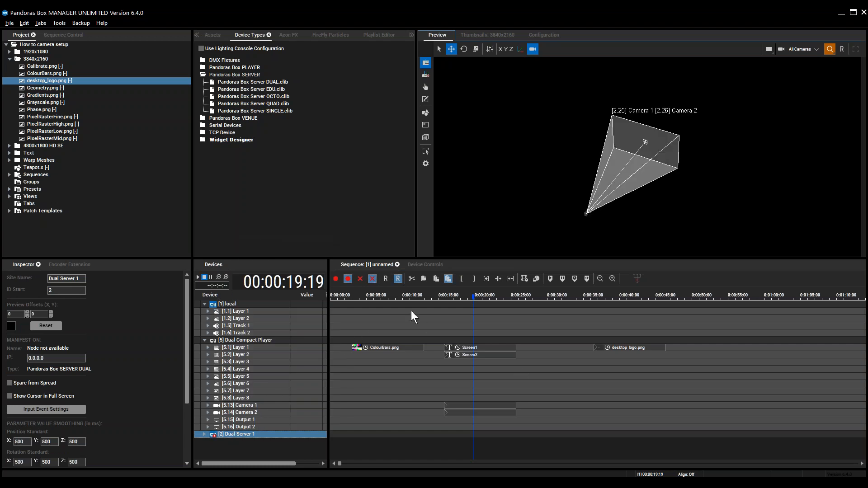
Expand Dual Server 1 and place ColourBars.png from the 1920x1080 folder on its Layer 1 at 00:00:12:05.
{"action": "double_click", "coordinate": [253, 341]}
{"action": "double_click", "coordinate": [247, 345]}
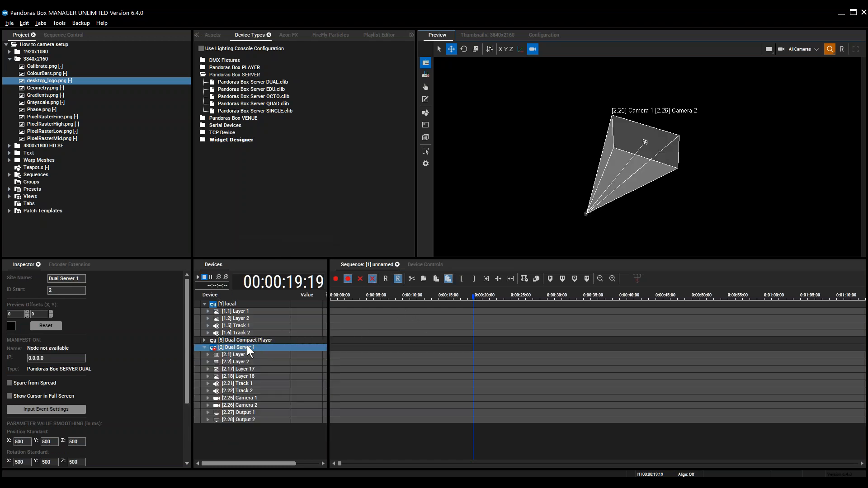
{"action": "left_click", "coordinate": [10, 58]}
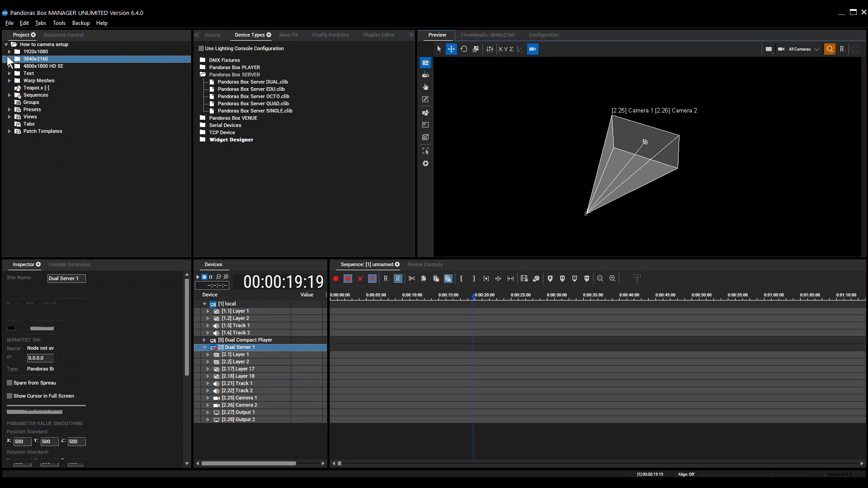
{"action": "left_click", "coordinate": [6, 52]}
{"action": "left_click", "coordinate": [9, 51]}
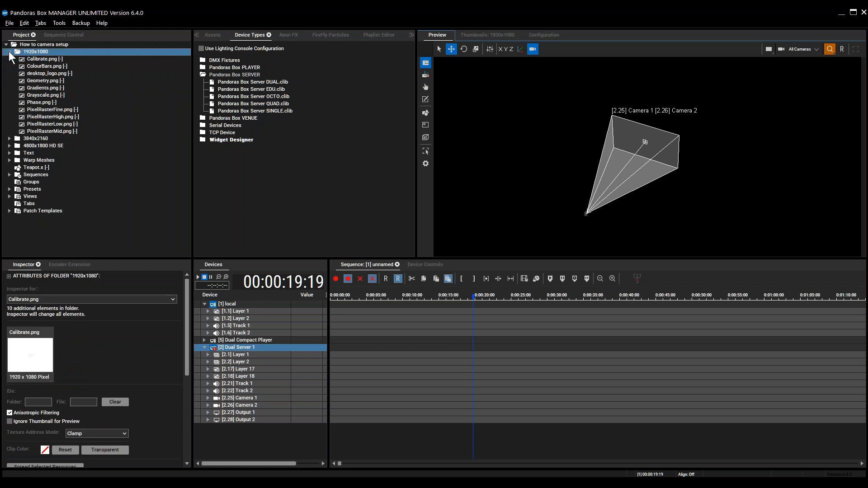
{"action": "left_click", "coordinate": [49, 67]}
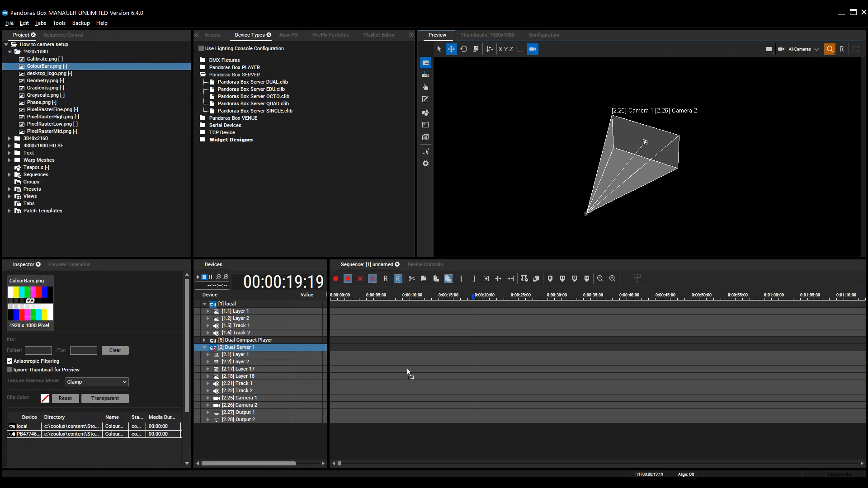
{"action": "left_click_drag", "start_coordinate": [420, 354], "coordinate": [420, 355]}
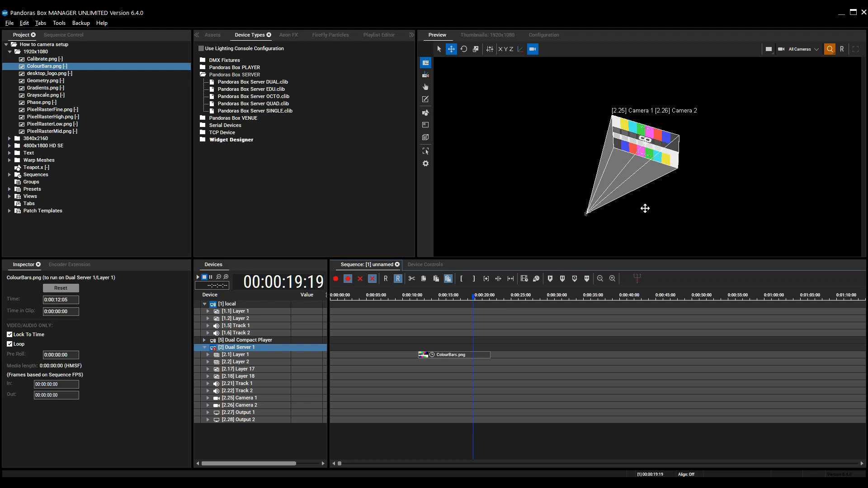
{"action": "scroll", "coordinate": [653, 196], "scroll_direction": "up", "scroll_amount": 5}
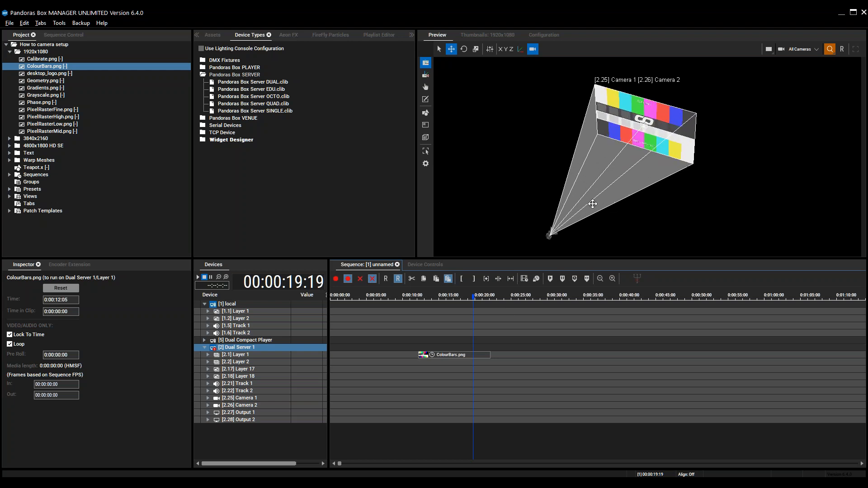
{"action": "left_click_drag", "start_coordinate": [491, 172], "coordinate": [496, 184]}
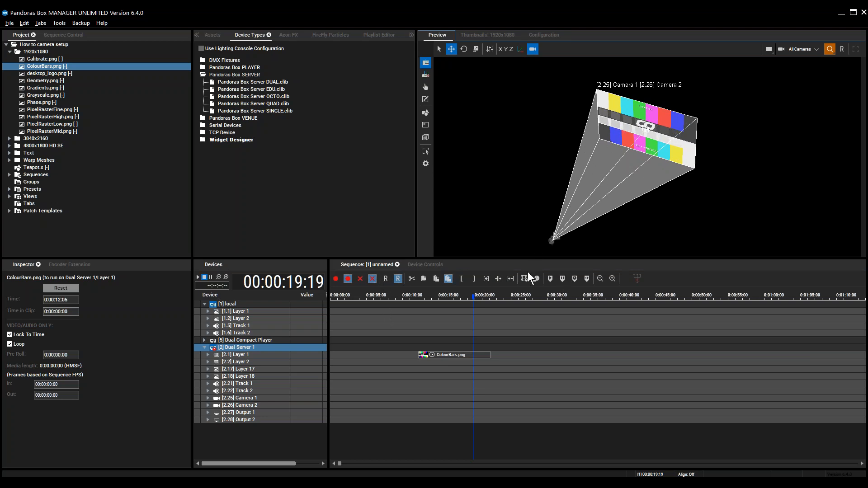
Set the Z position of Dual Server 1's Layer 1 to about -1415 px in its device controls.
{"action": "left_click", "coordinate": [421, 265]}
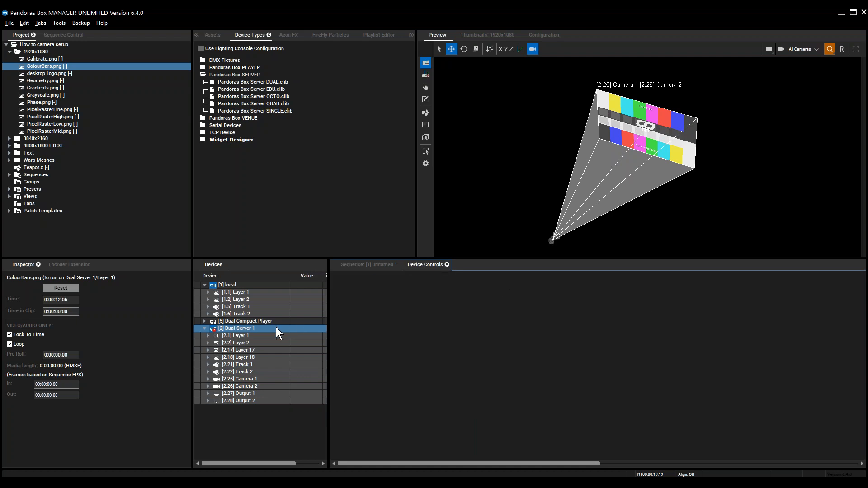
{"action": "left_click", "coordinate": [233, 336]}
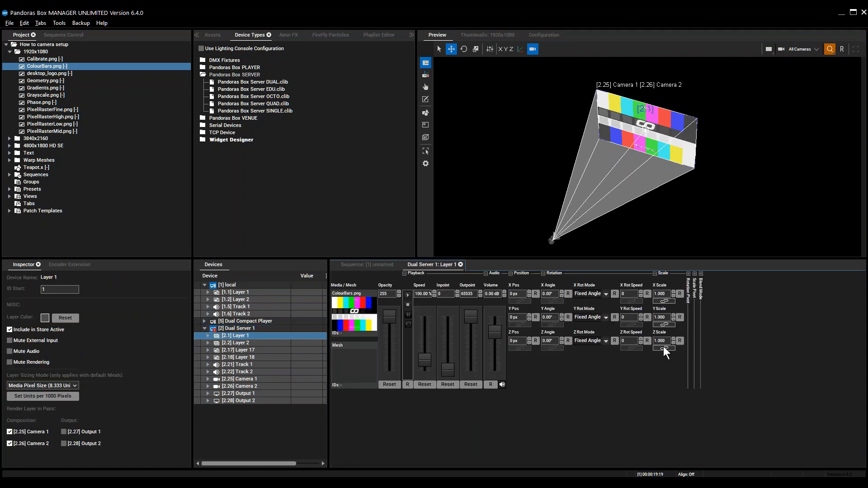
{"action": "mouse_move", "coordinate": [662, 340]}
{"action": "left_mouse_down"}
{"action": "mouse_move", "coordinate": [653, 361]}
{"action": "mouse_move", "coordinate": [662, 337]}
{"action": "left_mouse_up"}
{"action": "left_click", "coordinate": [680, 340]}
{"action": "left_click_drag", "start_coordinate": [521, 338], "coordinate": [482, 470]}
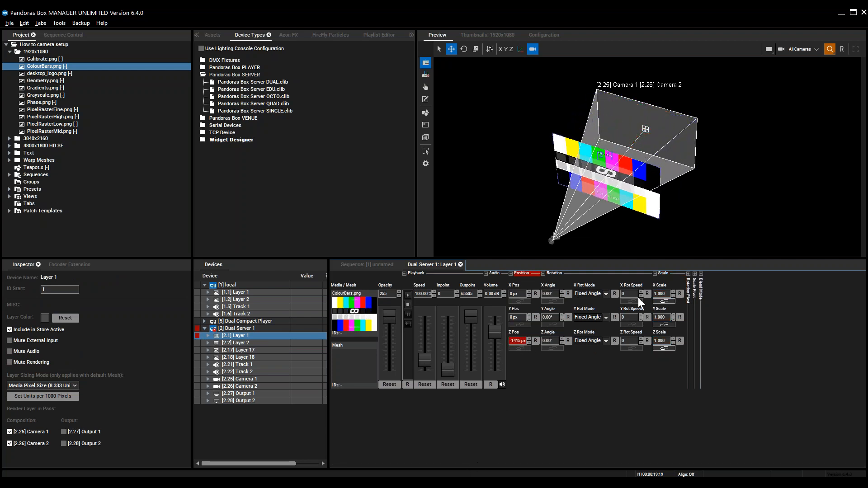
Inspect the Layer 1 colour bars in the camera frustum, preview them through Camera 1 and make the preview area narrower.
{"action": "middle_click_drag", "start_coordinate": [584, 185], "coordinate": [649, 179]}
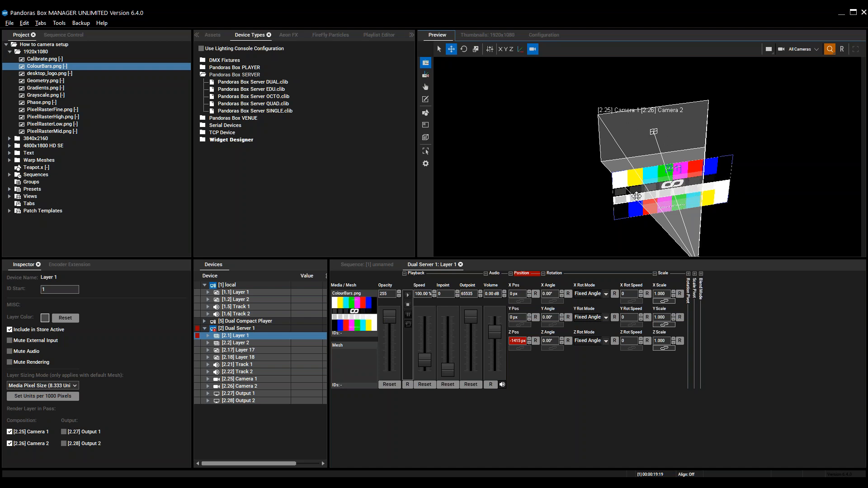
{"action": "middle_click_drag", "start_coordinate": [692, 219], "coordinate": [667, 180]}
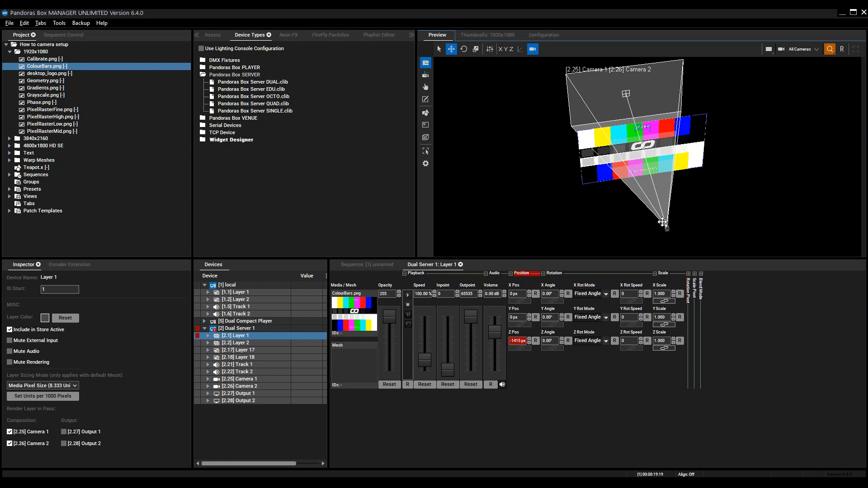
{"action": "left_click", "coordinate": [814, 48]}
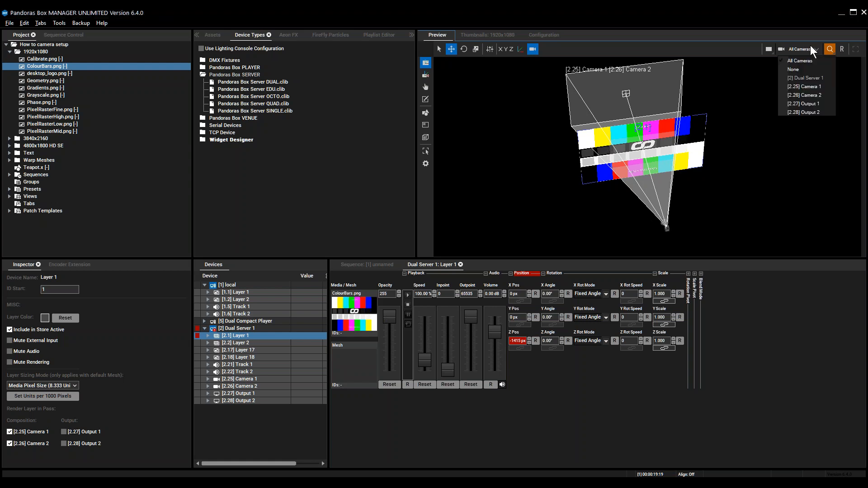
{"action": "left_click", "coordinate": [801, 87]}
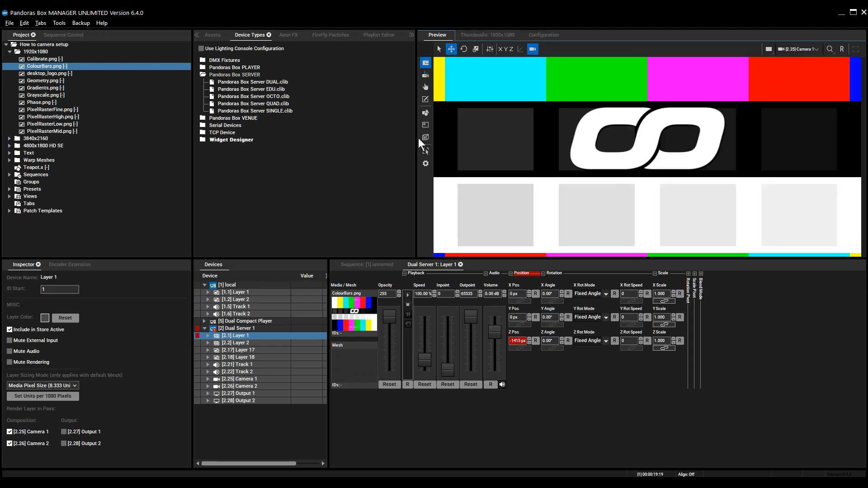
{"action": "left_click_drag", "start_coordinate": [415, 137], "coordinate": [557, 137]}
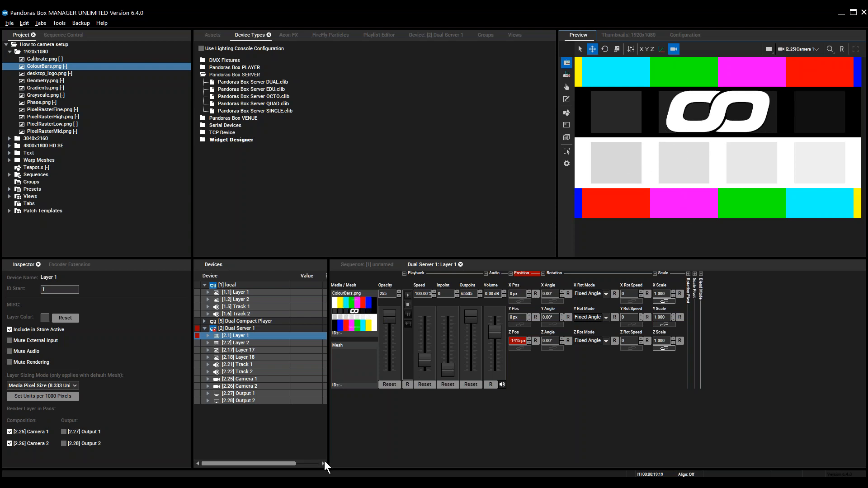
Switch to the PowerPoint slideshow and advance to the Render Pass diagram slide.
{"action": "mouse_move", "coordinate": [255, 479]}
{"action": "left_click", "coordinate": [233, 454]}
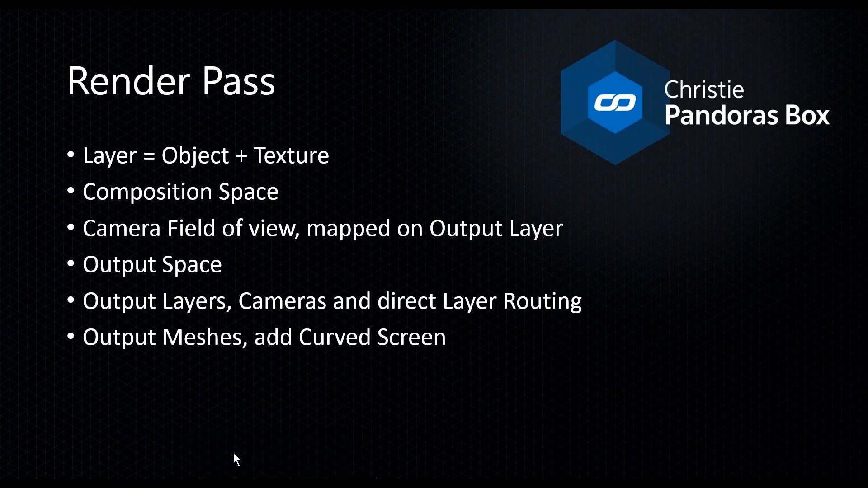
{"action": "left_click", "coordinate": [320, 249]}
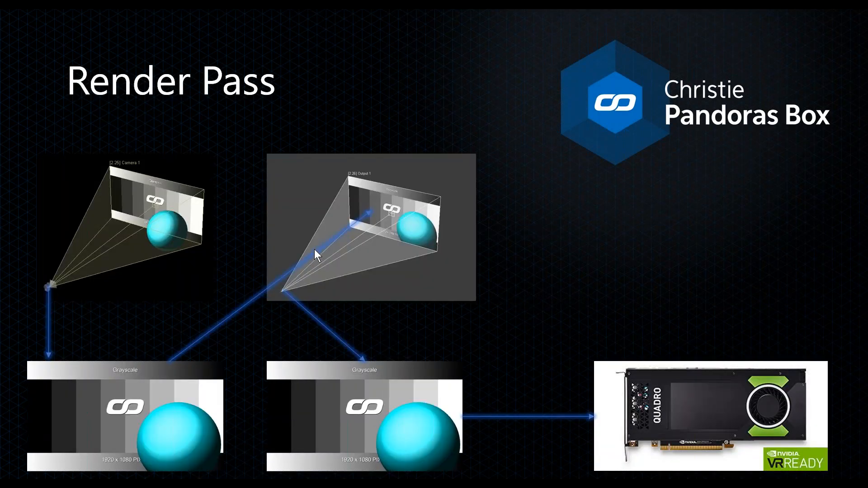
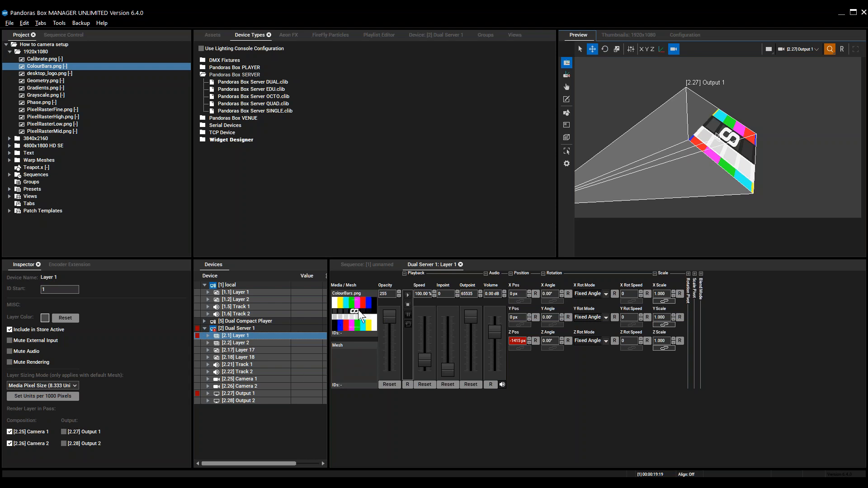
Remove Layer 1 from the Camera 1 and Camera 2 composition passes and render it directly in Output 1.
{"action": "left_click", "coordinate": [31, 432]}
{"action": "left_click", "coordinate": [31, 445]}
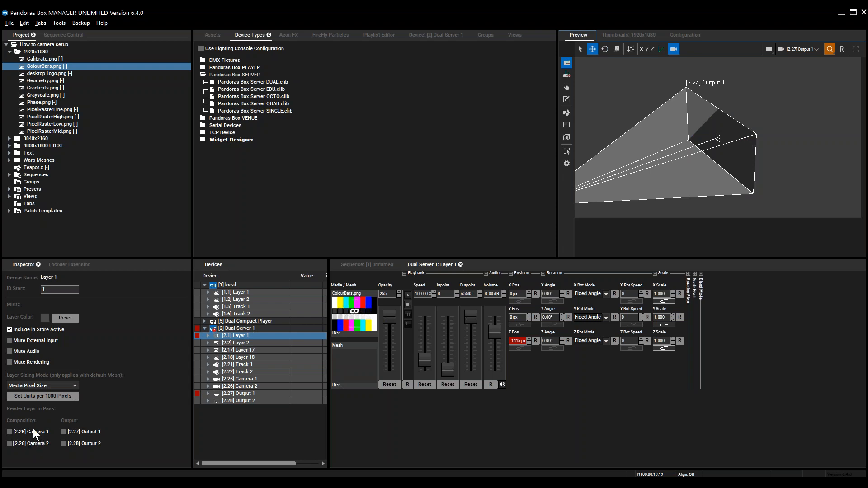
{"action": "left_click", "coordinate": [82, 432]}
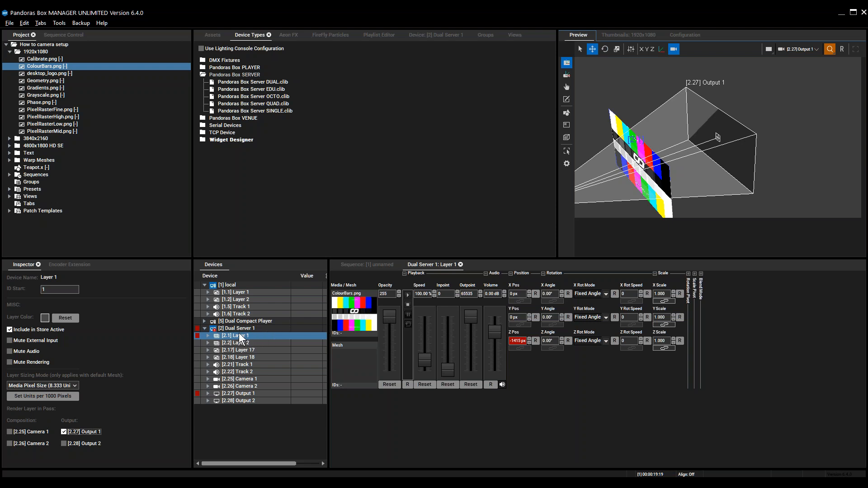
Examine the settings of Dual Server 1's Camera 1, Layer 1 and Output 1.
{"action": "left_click", "coordinate": [238, 382]}
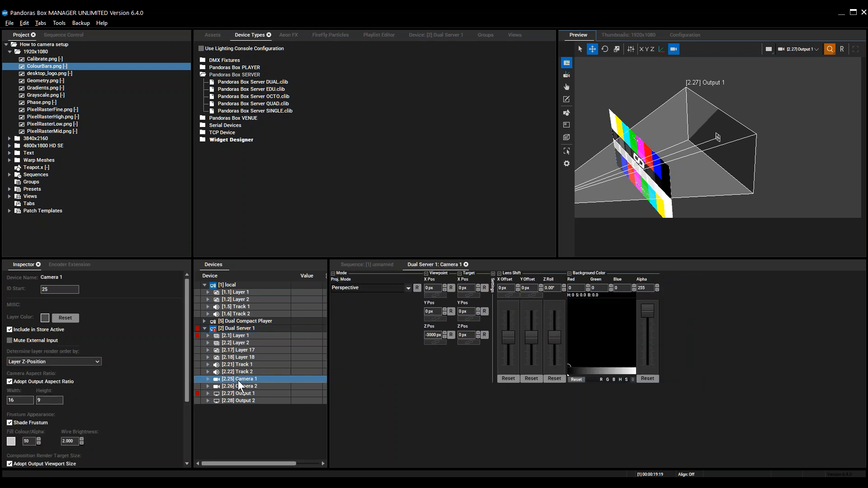
{"action": "left_click", "coordinate": [246, 337]}
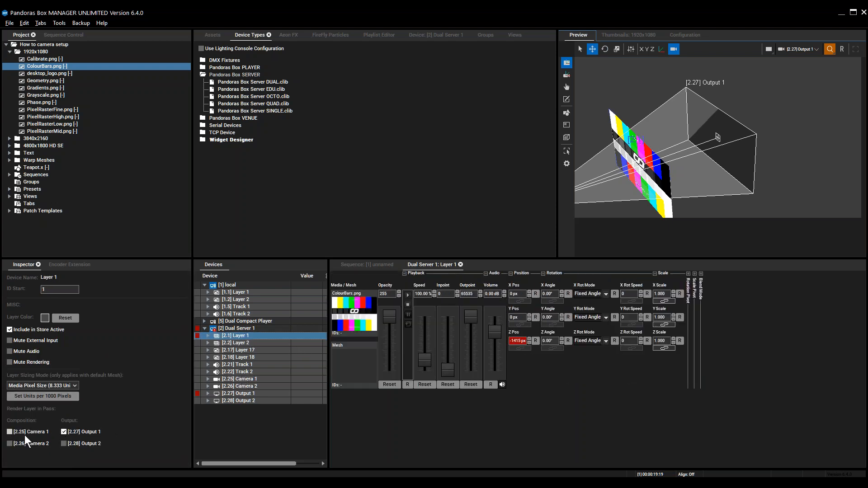
{"action": "left_click", "coordinate": [245, 395]}
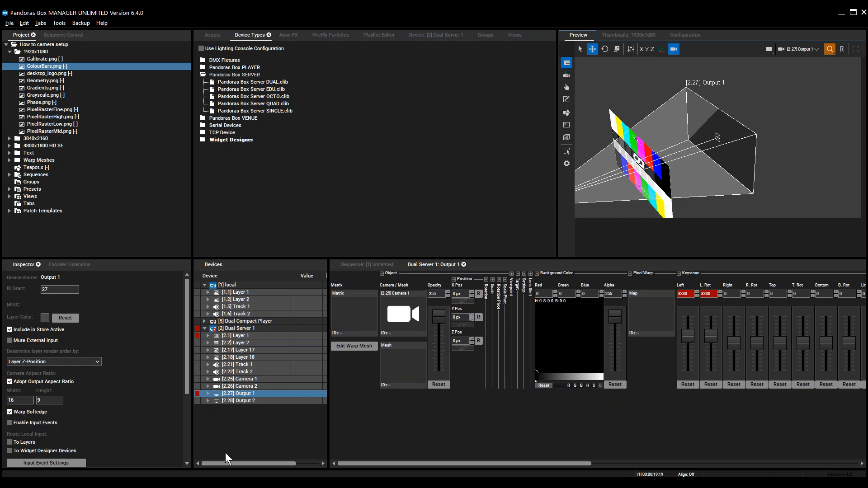
Switch to the PowerPoint slideshow and advance from Render Pass Routing to the Camera Setup slide.
{"action": "mouse_move", "coordinate": [322, 484]}
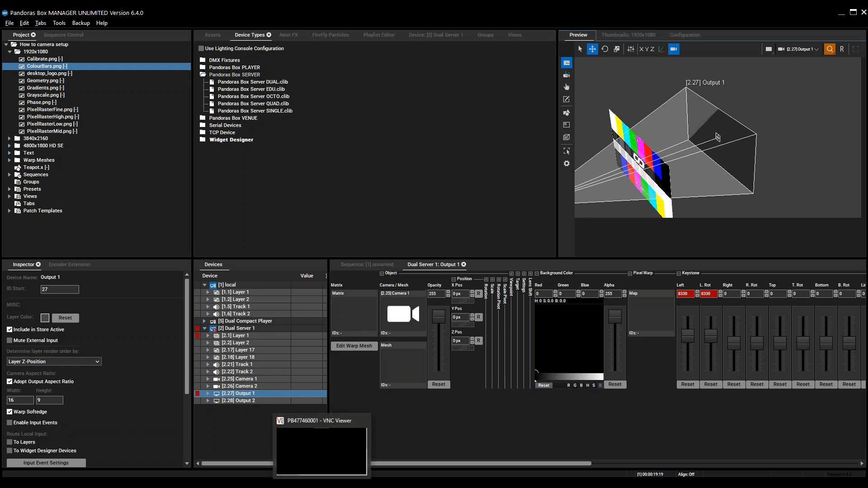
{"action": "mouse_move", "coordinate": [262, 484]}
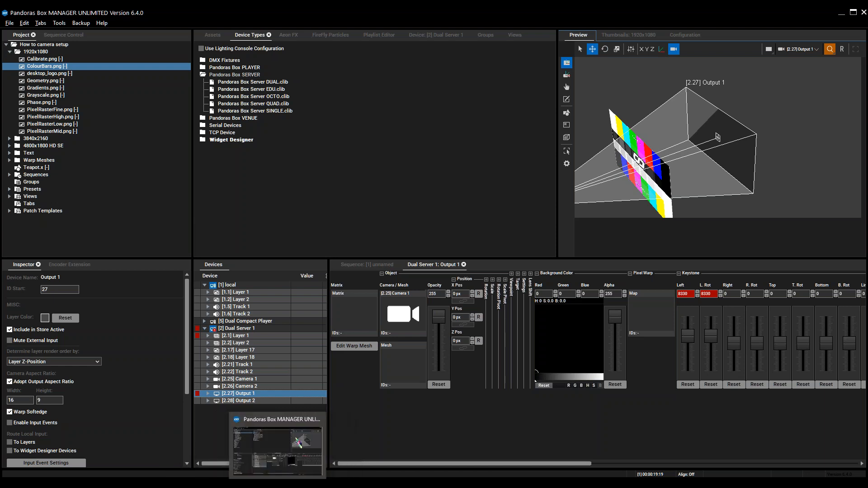
{"action": "left_click", "coordinate": [243, 458]}
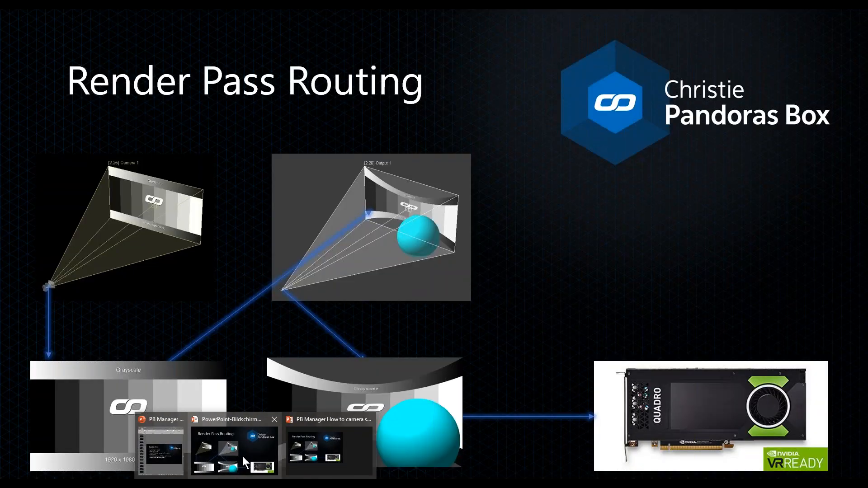
{"action": "left_click", "coordinate": [433, 222]}
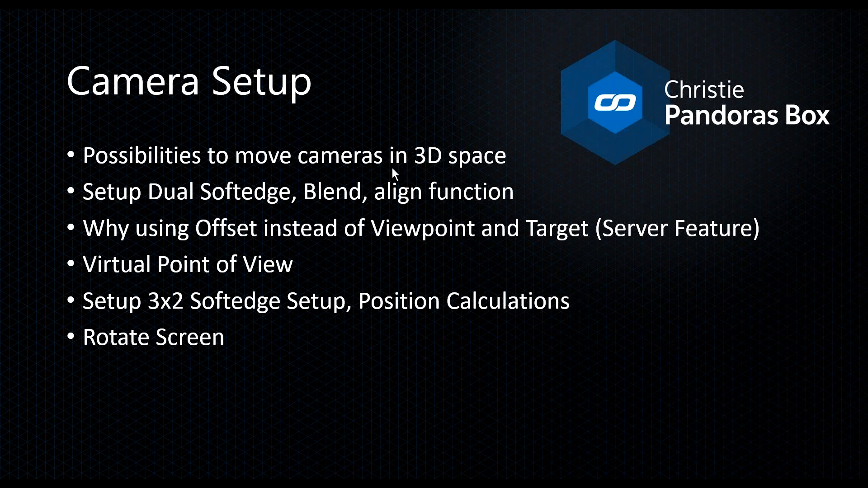
Switch back to Pandoras Box and set the preview to show All Cameras.
{"action": "key", "text": "alt+Tab"}
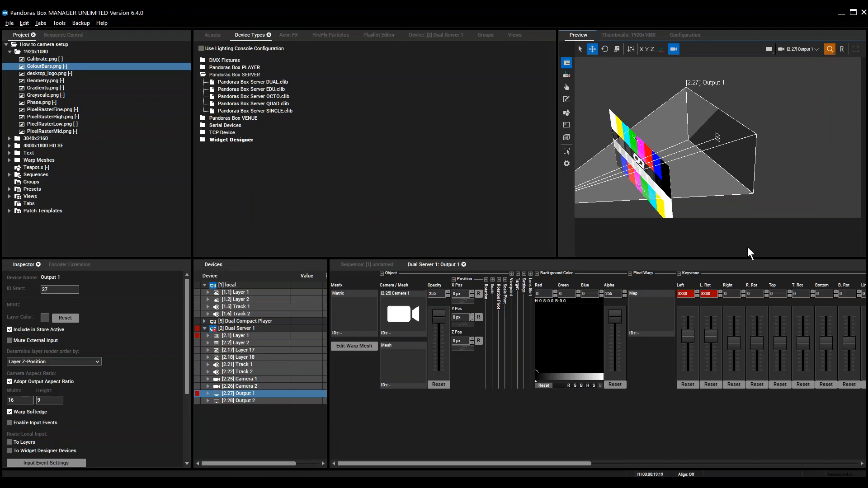
{"action": "left_click", "coordinate": [800, 48]}
{"action": "left_click", "coordinate": [789, 63]}
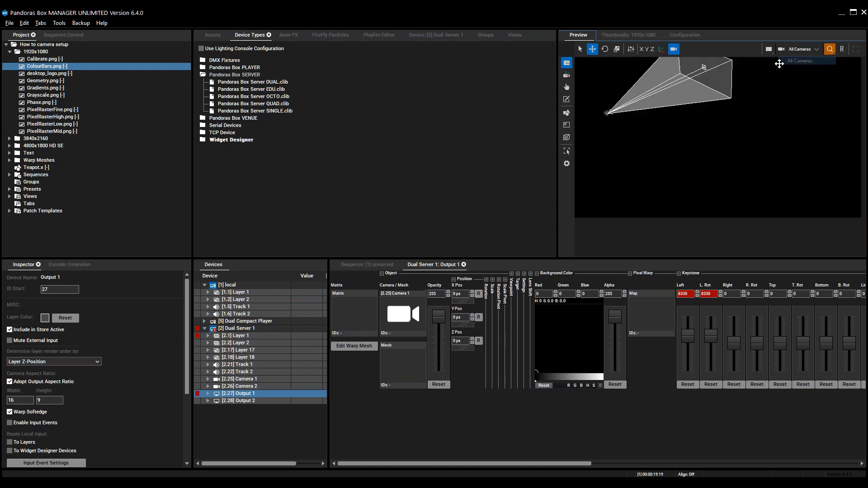
Set the frustum fill colour of Dual Server 1's Camera 1 to blue.
{"action": "left_click", "coordinate": [249, 379]}
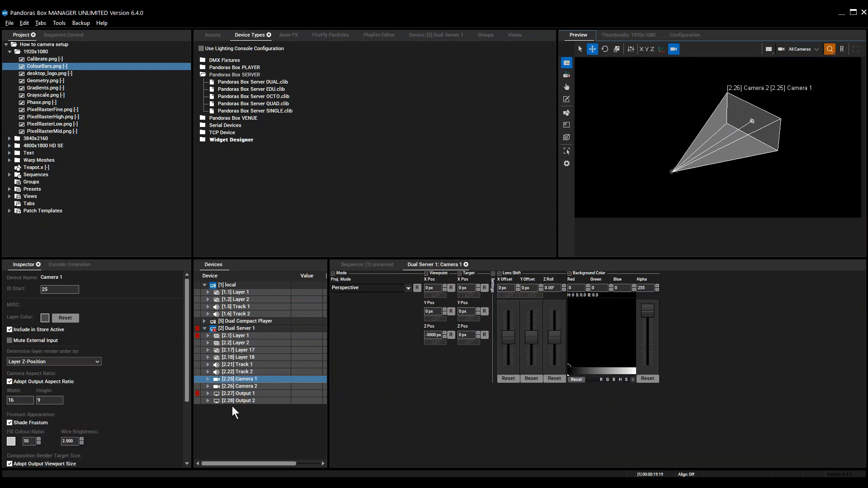
{"action": "left_click", "coordinate": [11, 441]}
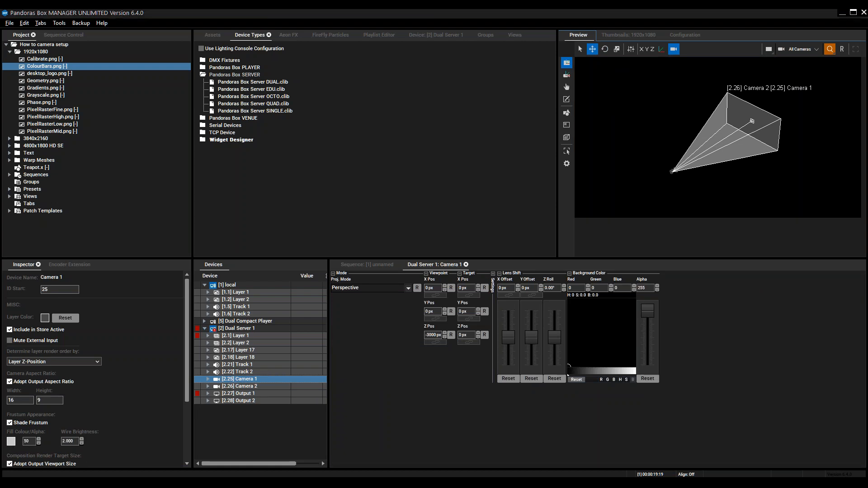
{"action": "left_click", "coordinate": [66, 398]}
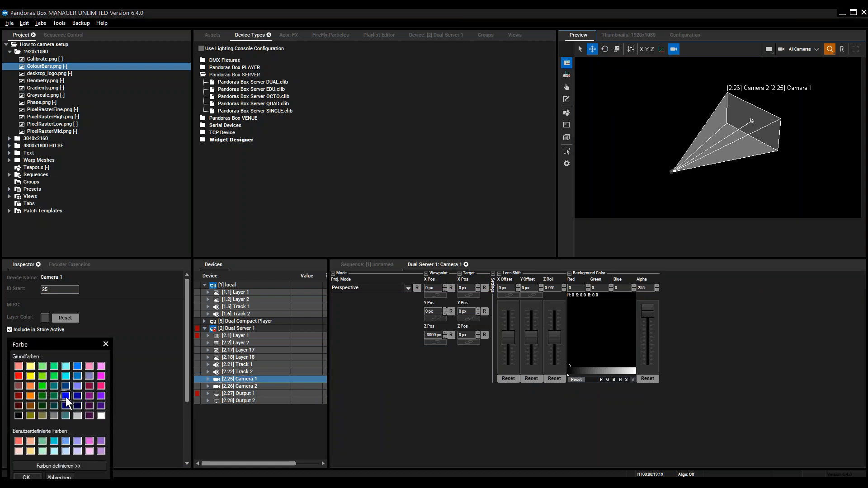
{"action": "left_click", "coordinate": [26, 477]}
Set the frustum fill colour of Dual Server 1's Camera 2 to dark purple.
{"action": "left_click", "coordinate": [224, 387]}
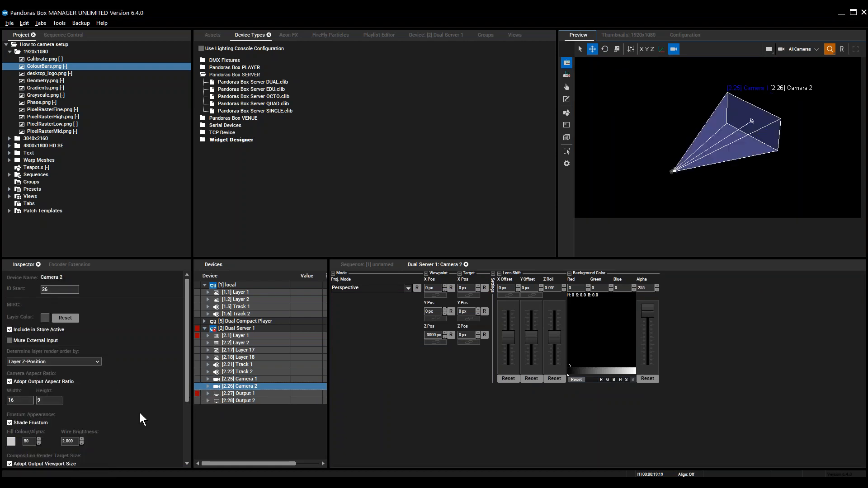
{"action": "left_click", "coordinate": [11, 441]}
{"action": "left_click", "coordinate": [89, 406]}
{"action": "left_click", "coordinate": [101, 406]}
{"action": "left_click", "coordinate": [27, 477]}
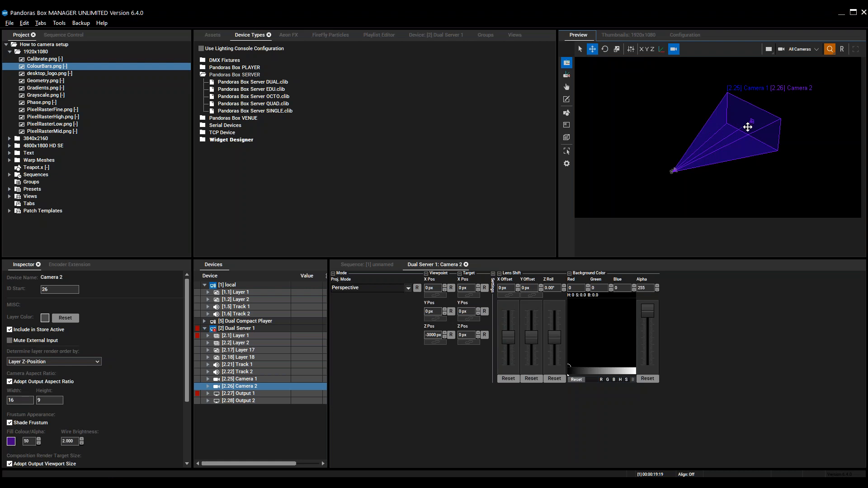
Enlarge the preview area in width and height to show the camera frustums bigger.
{"action": "scroll", "coordinate": [762, 155], "scroll_direction": "up", "scroll_amount": 2}
{"action": "scroll", "coordinate": [759, 154], "scroll_direction": "up", "scroll_amount": 2}
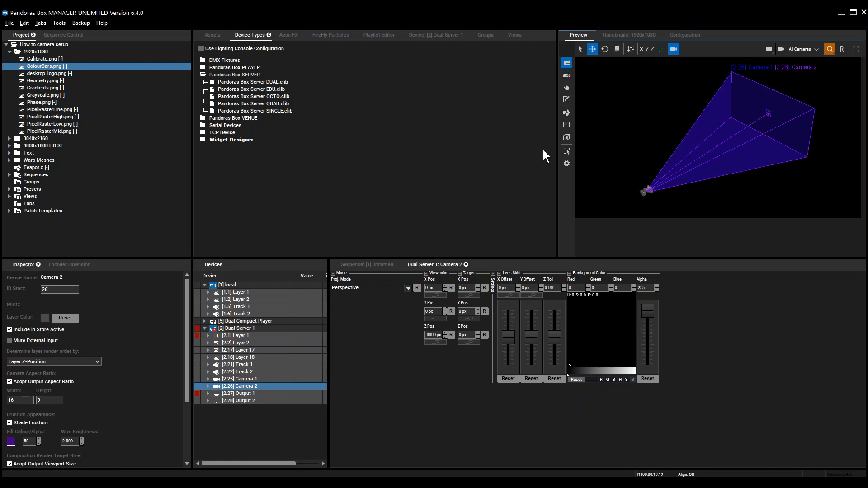
{"action": "left_click_drag", "start_coordinate": [526, 143], "coordinate": [474, 143]}
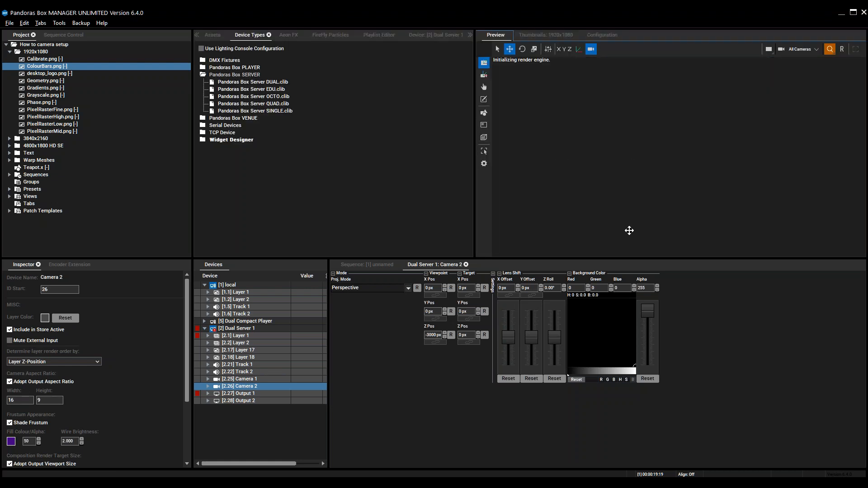
{"action": "key", "text": "Escape"}
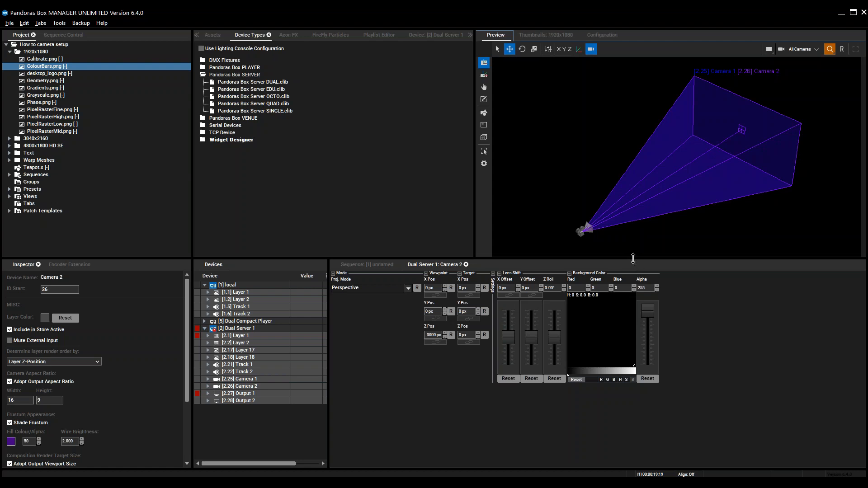
{"action": "left_click_drag", "start_coordinate": [625, 284], "coordinate": [626, 287]}
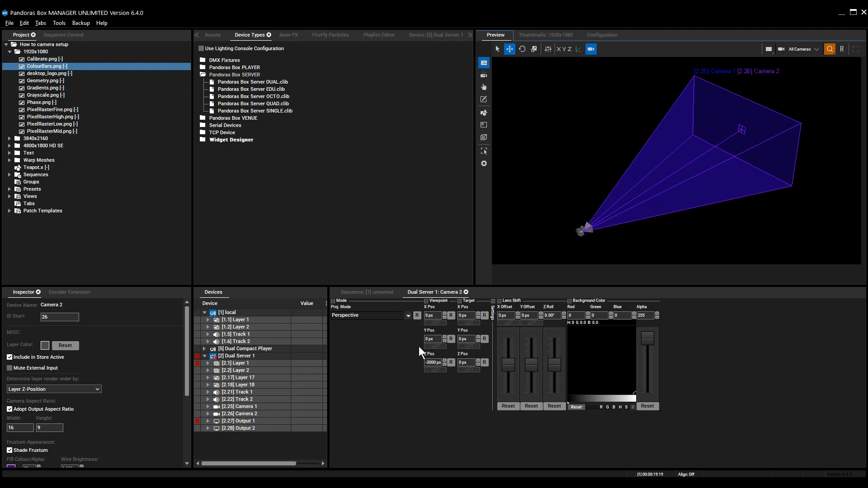
Look through the settings of Output 1 and Layer 1 of Dual Server 1.
{"action": "left_click", "coordinate": [232, 422]}
{"action": "left_click", "coordinate": [233, 364]}
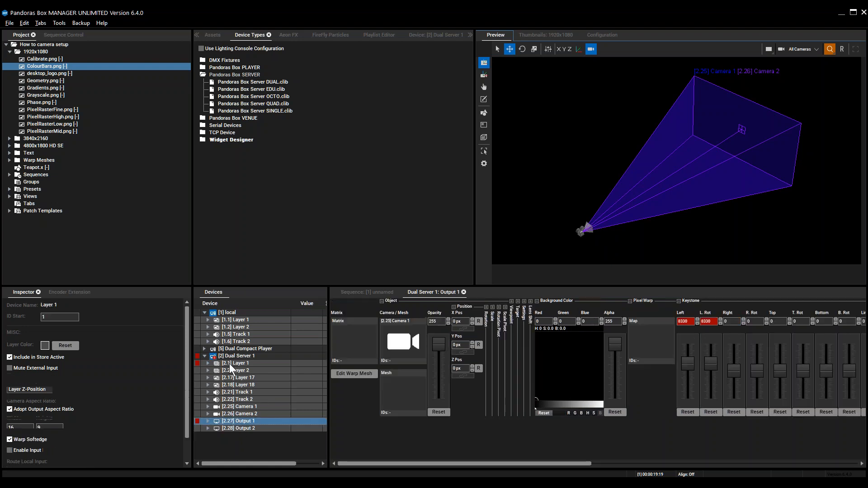
{"action": "left_click", "coordinate": [234, 399]}
Move Camera 1 sideways by setting its viewpoint X position to about -1175 px and its target X position to about -1185 px.
{"action": "left_click", "coordinate": [238, 407]}
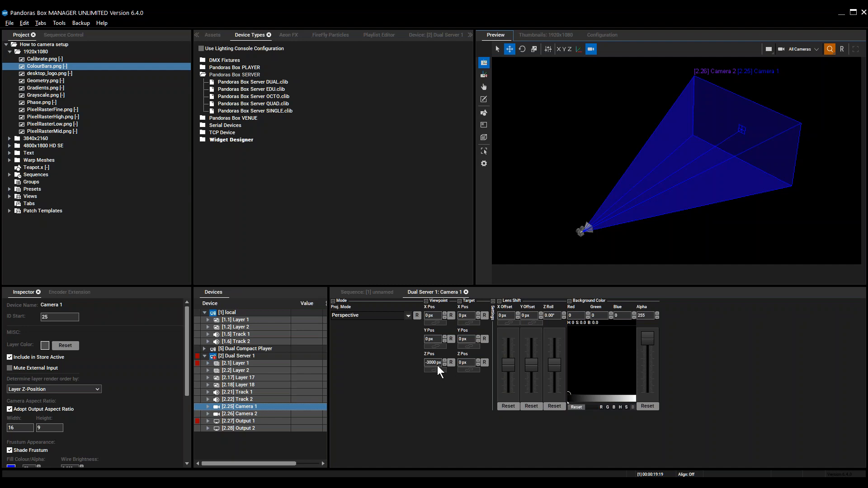
{"action": "left_click_drag", "start_coordinate": [714, 167], "coordinate": [661, 186]}
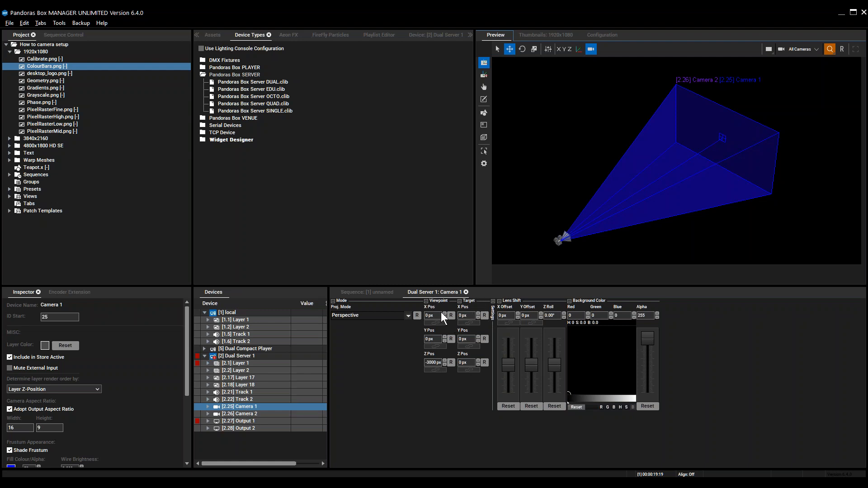
{"action": "left_click_drag", "start_coordinate": [437, 321], "coordinate": [468, 369]}
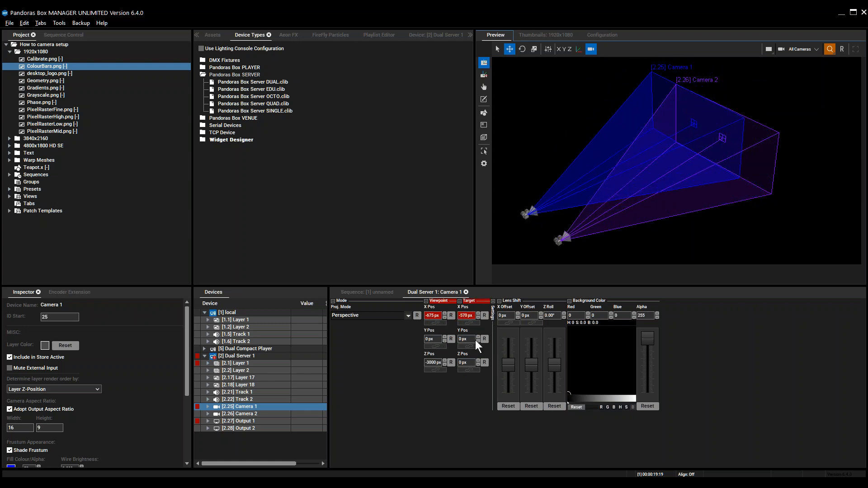
{"action": "left_click_drag", "start_coordinate": [432, 316], "coordinate": [435, 361]}
{"action": "left_click_drag", "start_coordinate": [469, 315], "coordinate": [470, 369]}
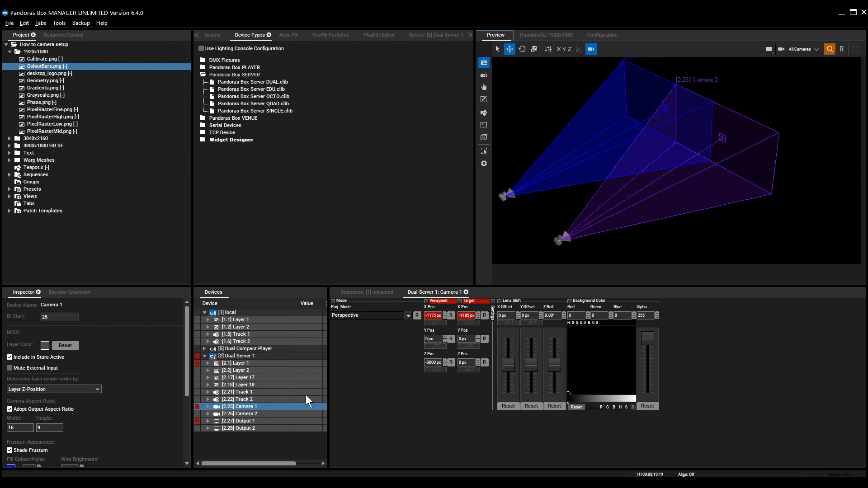
Move Camera 2 to viewpoint X 655 px and target X 710 px, and Camera 1 to viewpoint X -945 px and target X -920 px.
{"action": "left_click", "coordinate": [301, 414]}
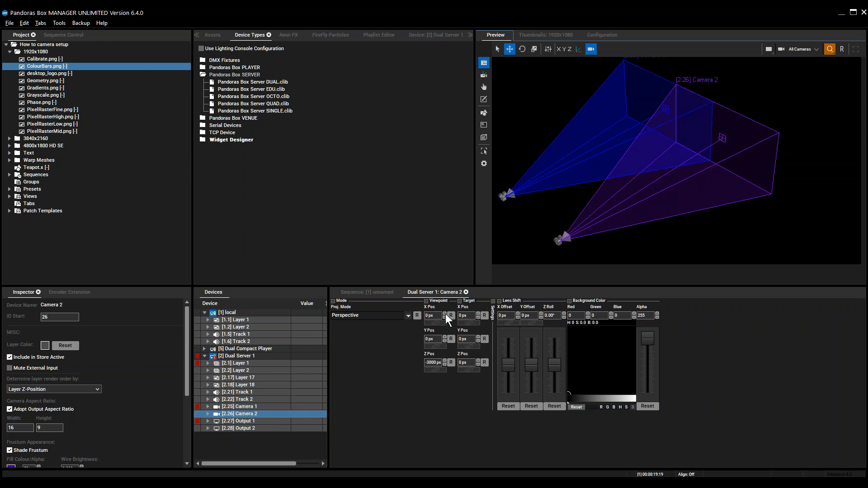
{"action": "left_click_drag", "start_coordinate": [433, 315], "coordinate": [436, 246]}
{"action": "left_click_drag", "start_coordinate": [467, 313], "coordinate": [480, 239]}
{"action": "middle_click_drag", "start_coordinate": [612, 218], "coordinate": [641, 196]}
{"action": "scroll", "coordinate": [641, 196], "scroll_direction": "down", "scroll_amount": 3}
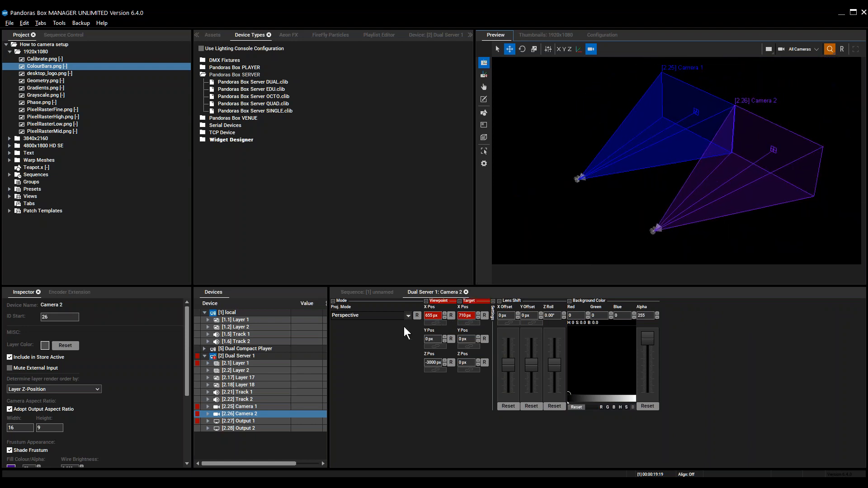
{"action": "left_click", "coordinate": [242, 407]}
{"action": "left_click_drag", "start_coordinate": [439, 313], "coordinate": [466, 282]}
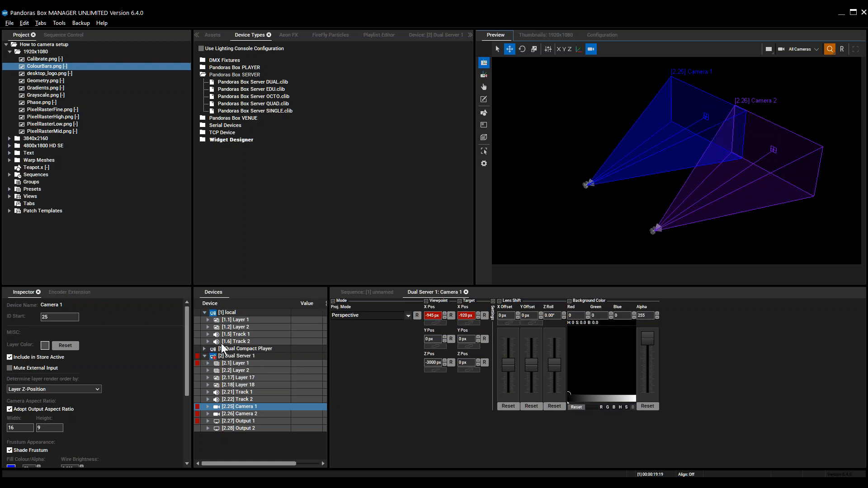
Reset all parameters of Dual Server 1's Layer 1 and assign ColourBars.png to it as media.
{"action": "left_click", "coordinate": [236, 363]}
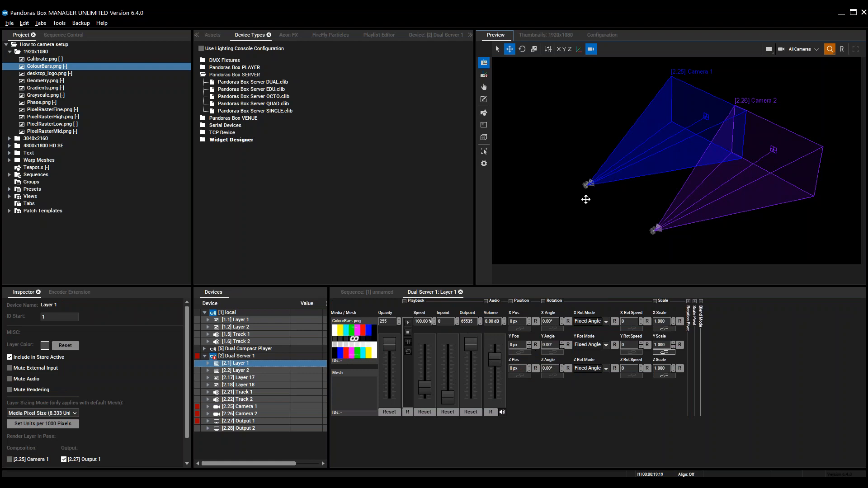
{"action": "scroll", "coordinate": [585, 201], "scroll_direction": "down", "scroll_amount": 5}
{"action": "left_click_drag", "start_coordinate": [383, 350], "coordinate": [389, 382]}
{"action": "left_click", "coordinate": [235, 362]}
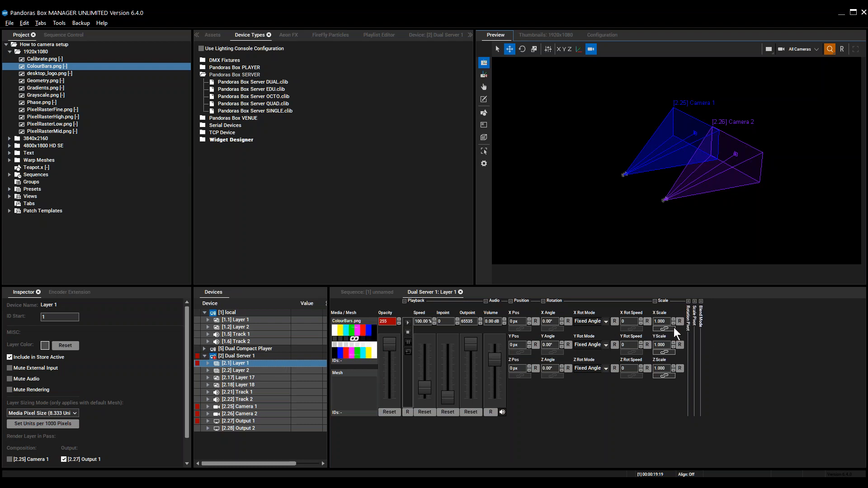
{"action": "right_click", "coordinate": [226, 363]}
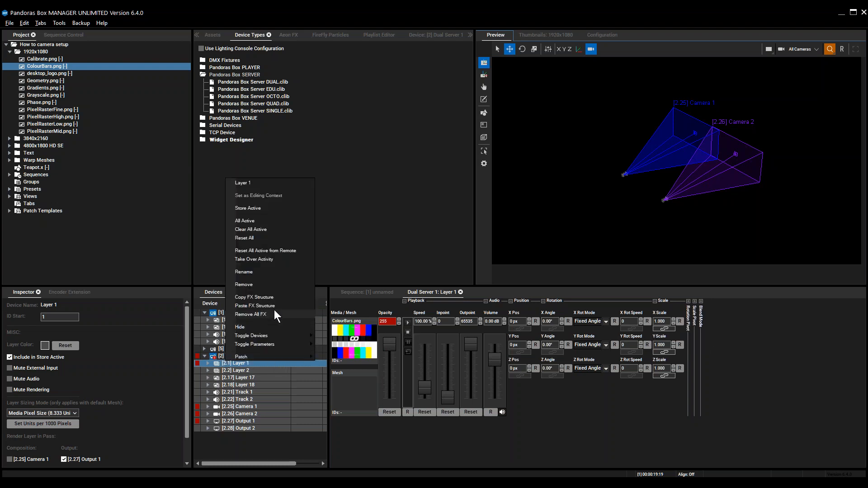
{"action": "left_click", "coordinate": [253, 241]}
{"action": "left_click_drag", "start_coordinate": [57, 67], "coordinate": [240, 367]}
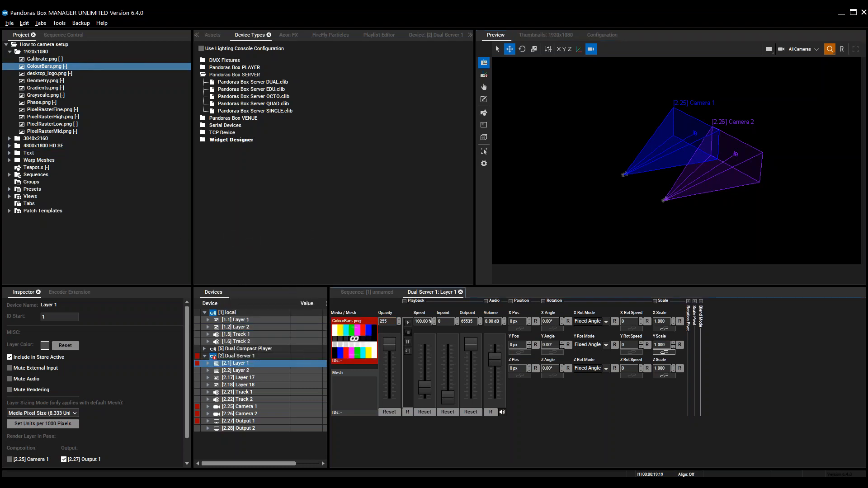
Check the preview's camera selection, keeping All Cameras, and reselect Layer 1 of Dual Server 1.
{"action": "left_click", "coordinate": [629, 186]}
{"action": "scroll", "coordinate": [774, 142], "scroll_direction": "up", "scroll_amount": 2}
{"action": "left_click", "coordinate": [800, 50]}
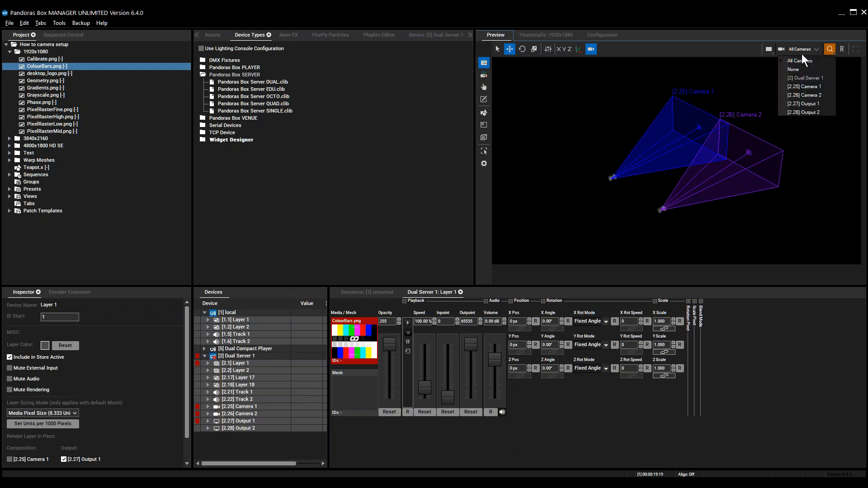
{"action": "left_click", "coordinate": [802, 64]}
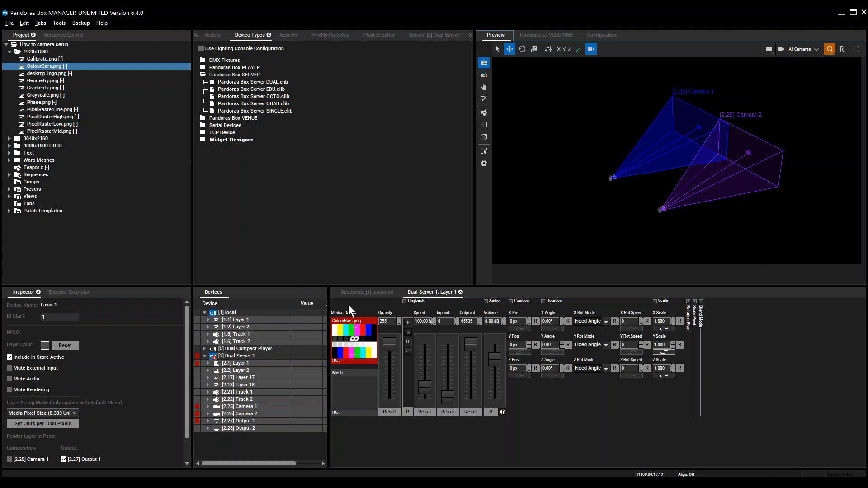
{"action": "left_click", "coordinate": [289, 363]}
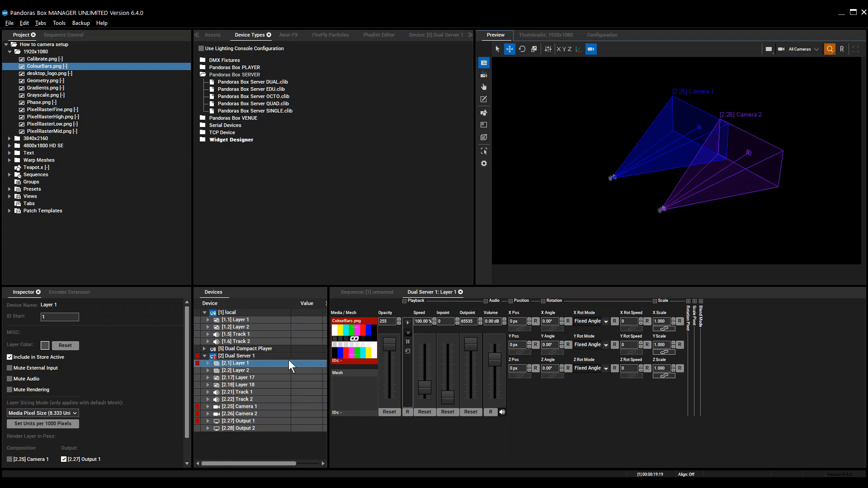
Move the sequence playhead to 00:00:09:03 and reset the preview's view.
{"action": "left_click", "coordinate": [371, 294]}
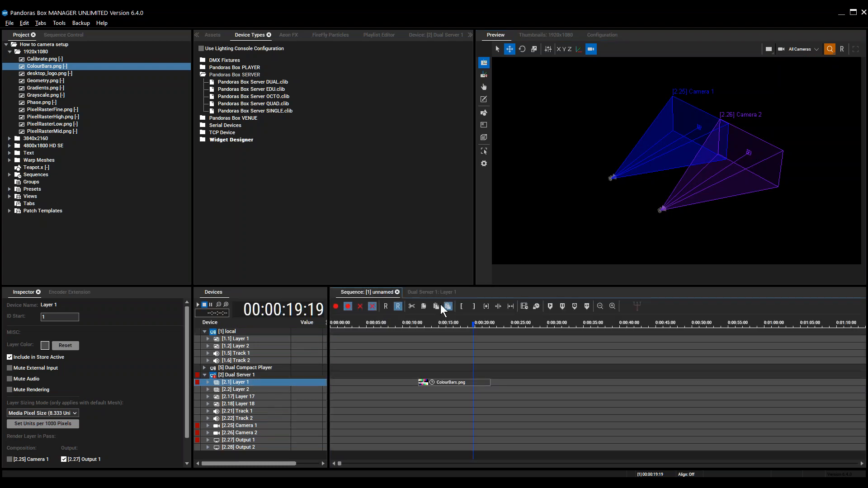
{"action": "left_click", "coordinate": [397, 323]}
{"action": "right_click_drag", "start_coordinate": [621, 187], "coordinate": [757, 86]}
{"action": "left_click", "coordinate": [237, 383]}
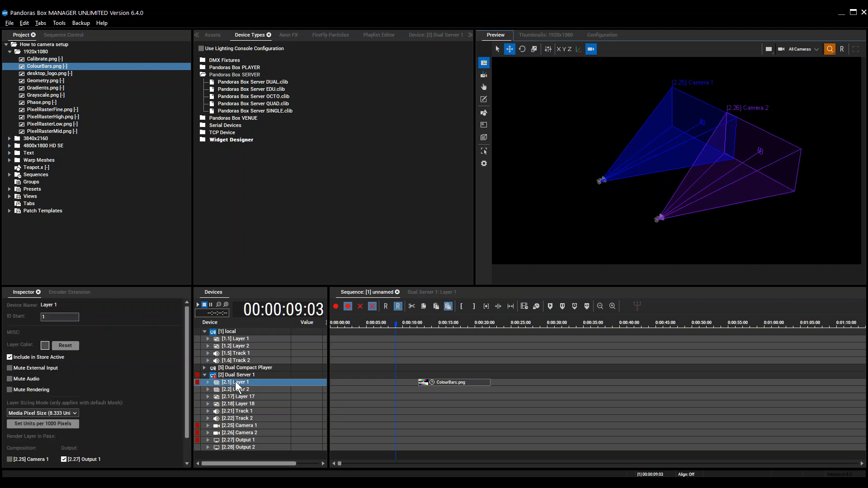
{"action": "left_click", "coordinate": [842, 49]}
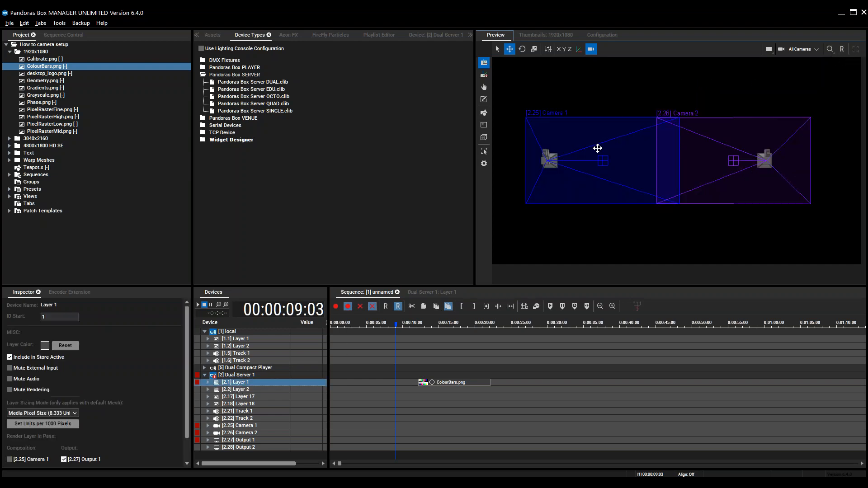
Toggle the preview of Dual Server 1 off and back on.
{"action": "right_click", "coordinate": [238, 376]}
{"action": "left_click", "coordinate": [275, 186]}
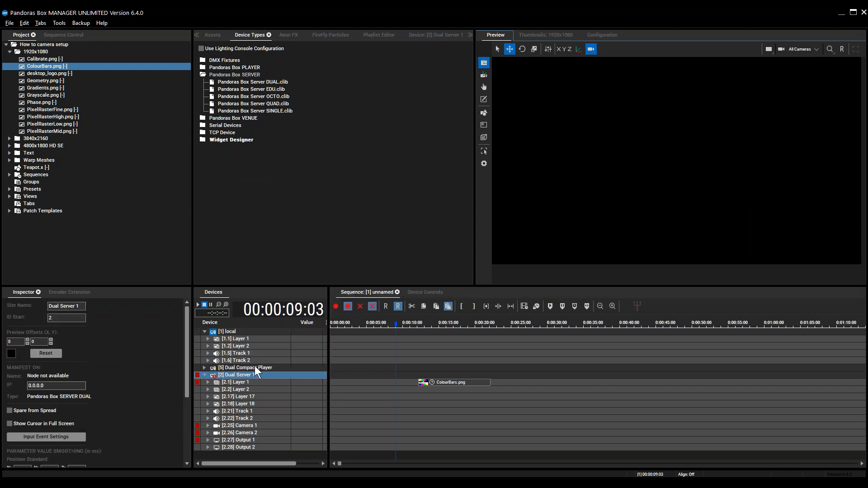
{"action": "right_click", "coordinate": [234, 367]}
{"action": "right_click", "coordinate": [237, 375]}
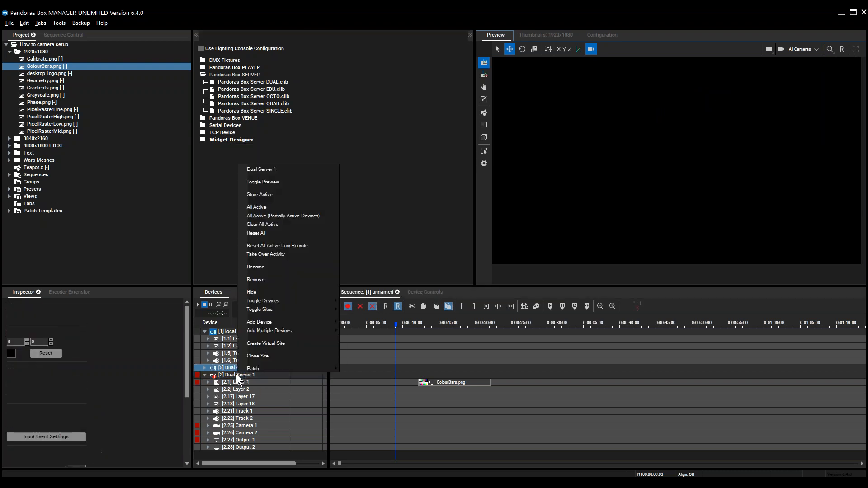
{"action": "left_click", "coordinate": [275, 182]}
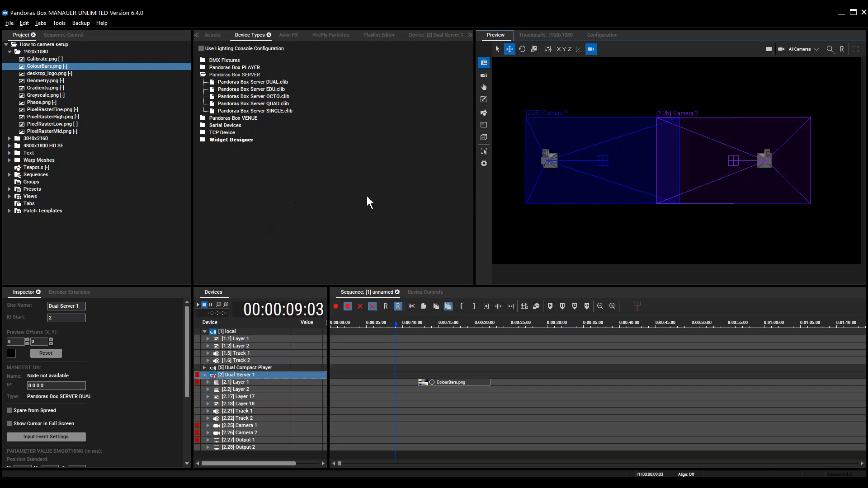
Set Layer 1 of Dual Server 1 to render in the Camera 1 and Camera 2 composition passes instead of Output 1.
{"action": "left_click", "coordinate": [227, 382]}
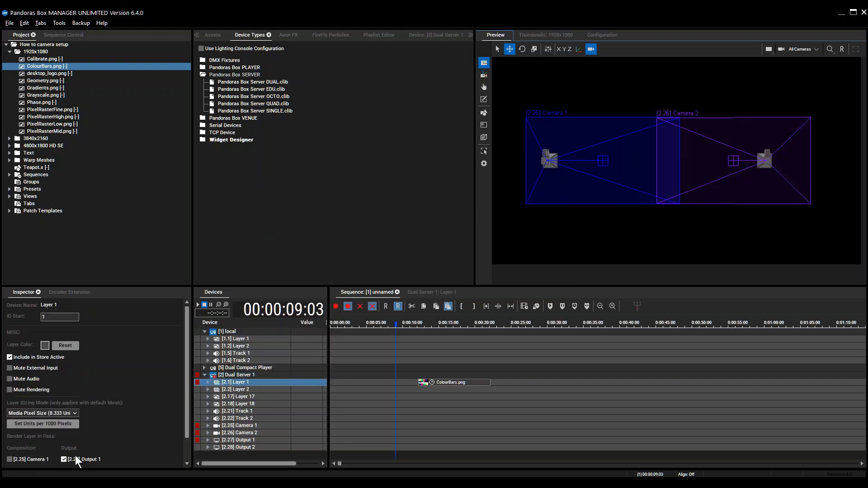
{"action": "scroll", "coordinate": [119, 421], "scroll_direction": "down", "scroll_amount": 2}
{"action": "left_click", "coordinate": [36, 433]}
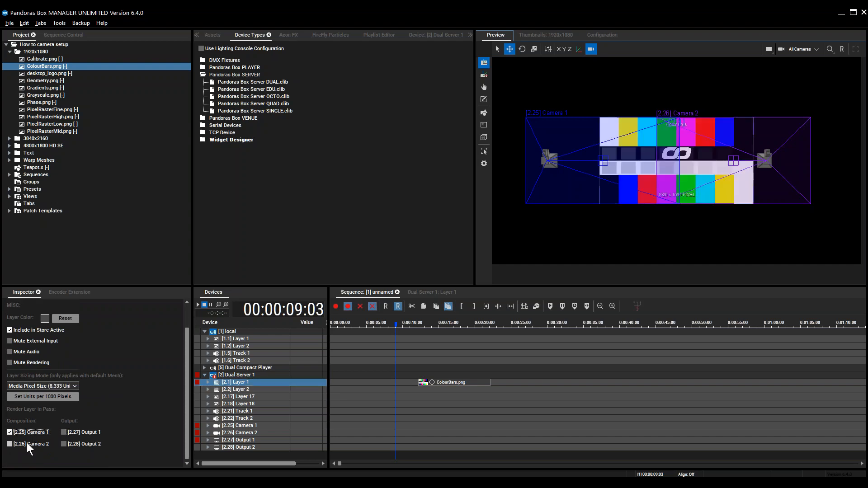
{"action": "mouse_move", "coordinate": [708, 215]}
{"action": "middle_mouse_down"}
{"action": "mouse_move", "coordinate": [694, 219]}
{"action": "mouse_move", "coordinate": [715, 223]}
{"action": "middle_mouse_up"}
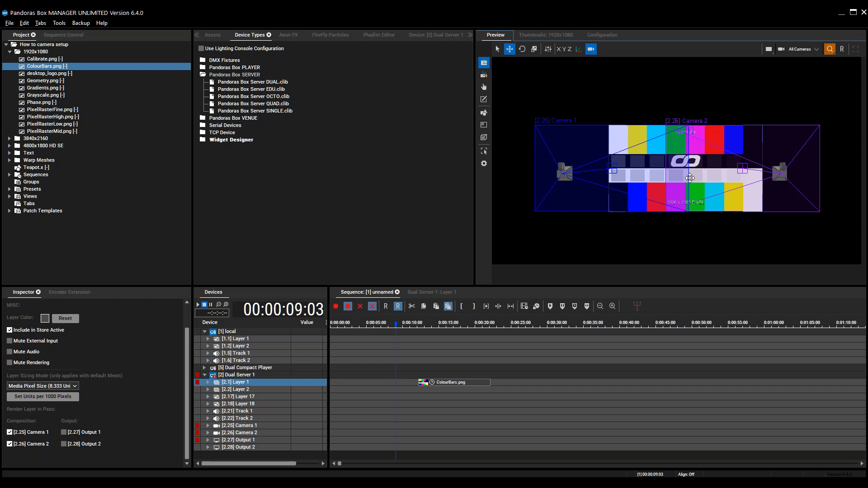
Bring Layer 1 closer to the cameras by setting its Z position to -1430 px.
{"action": "right_click_drag", "start_coordinate": [689, 178], "coordinate": [681, 189]}
{"action": "middle_click_drag", "start_coordinate": [615, 226], "coordinate": [715, 130]}
{"action": "scroll", "coordinate": [651, 142], "scroll_direction": "down", "scroll_amount": 3}
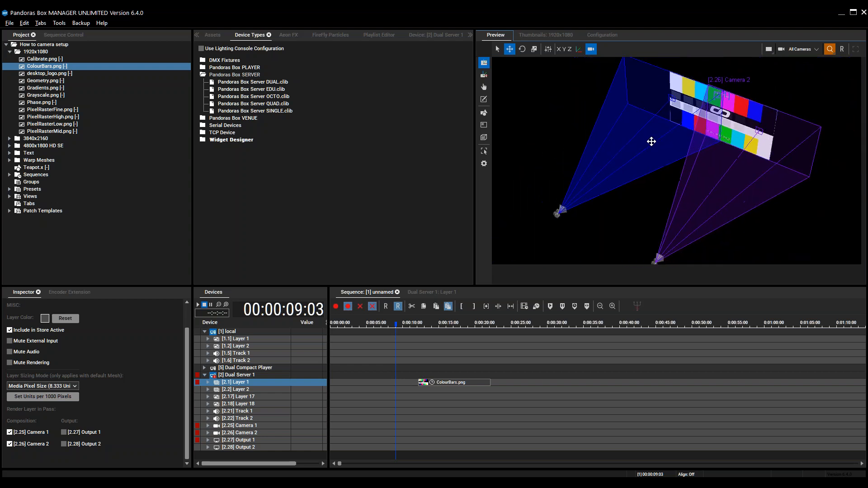
{"action": "scroll", "coordinate": [652, 142], "scroll_direction": "down", "scroll_amount": 2}
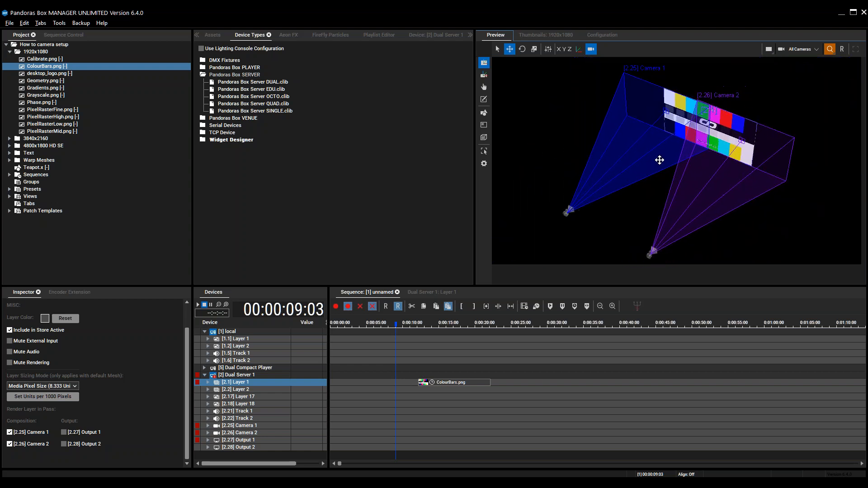
{"action": "middle_click_drag", "start_coordinate": [660, 160], "coordinate": [650, 153]}
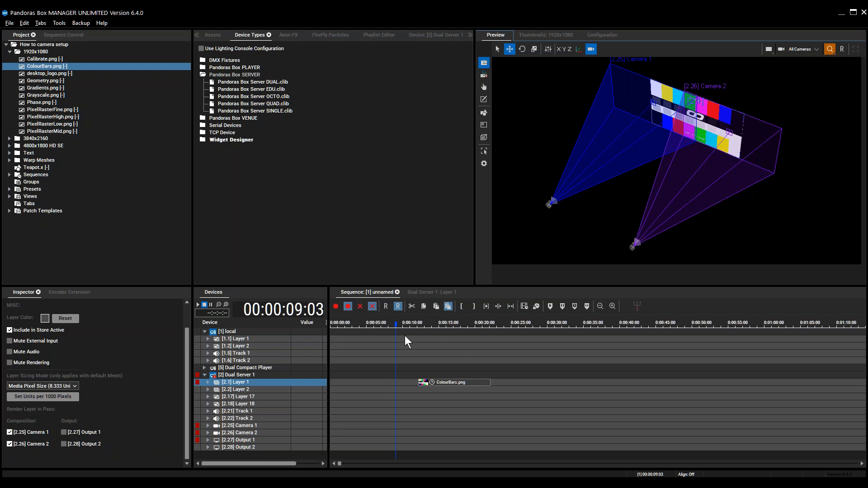
{"action": "left_click", "coordinate": [425, 292]}
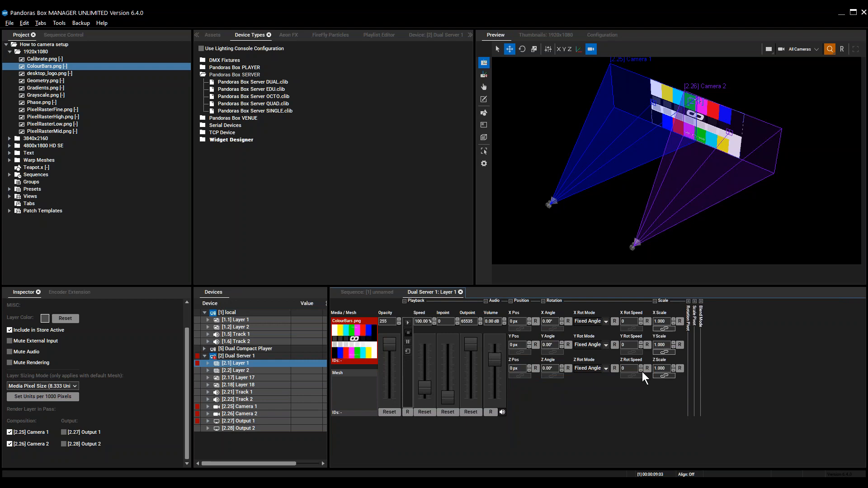
{"action": "left_click_drag", "start_coordinate": [522, 368], "coordinate": [524, 463]}
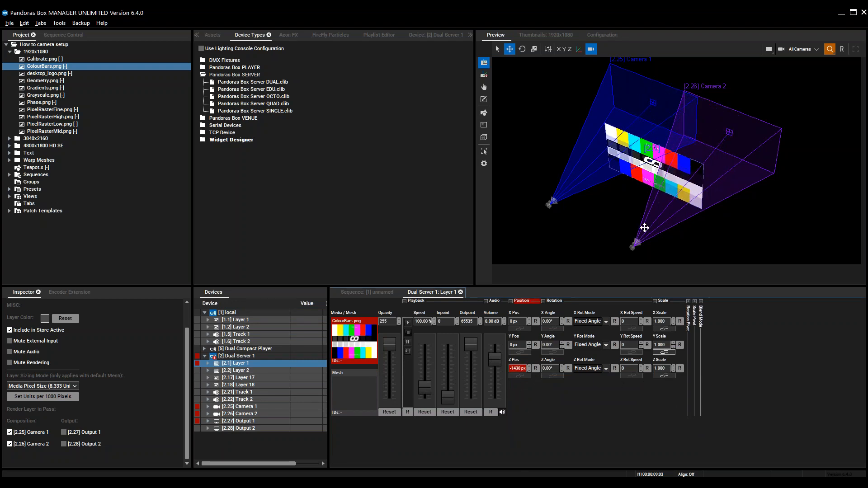
{"action": "right_click_drag", "start_coordinate": [631, 198], "coordinate": [640, 148]}
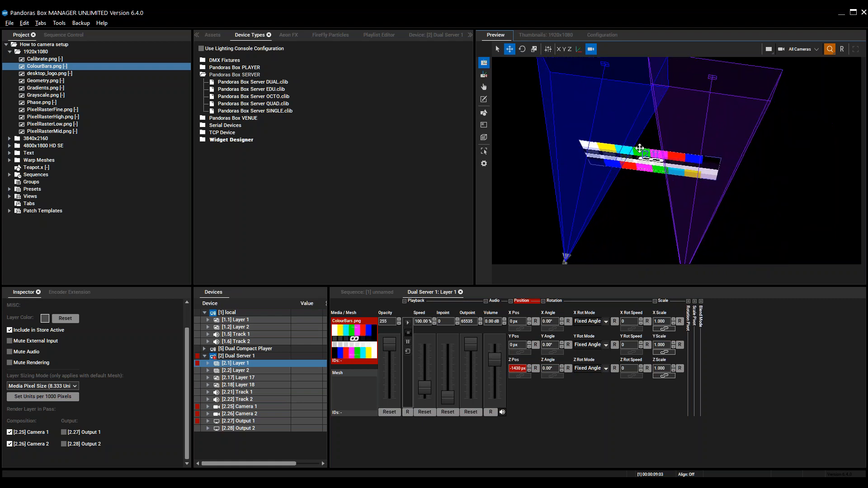
Preview Camera 1 and Camera 2 individually, and switch the preview to a two-view layout showing both side by side.
{"action": "left_click", "coordinate": [792, 49]}
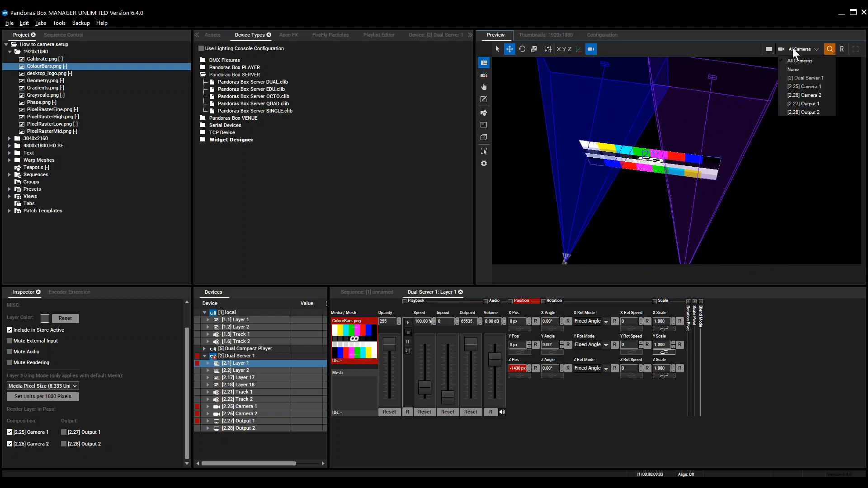
{"action": "left_click", "coordinate": [799, 86]}
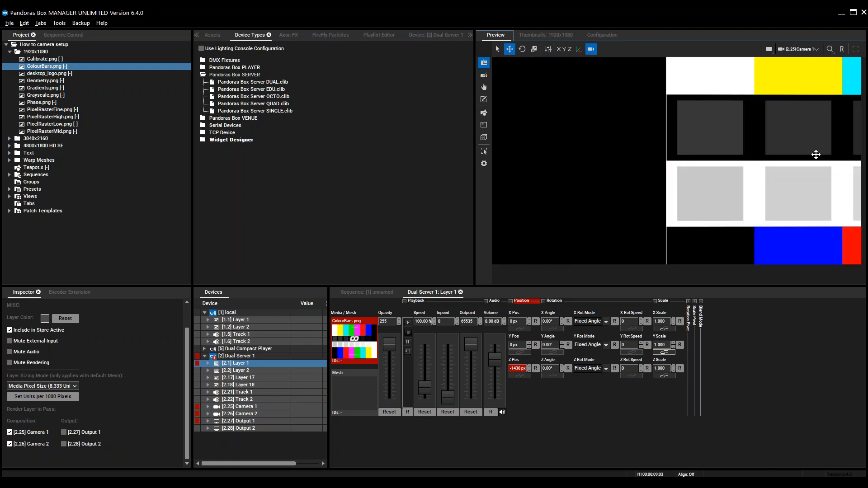
{"action": "left_click", "coordinate": [799, 49]}
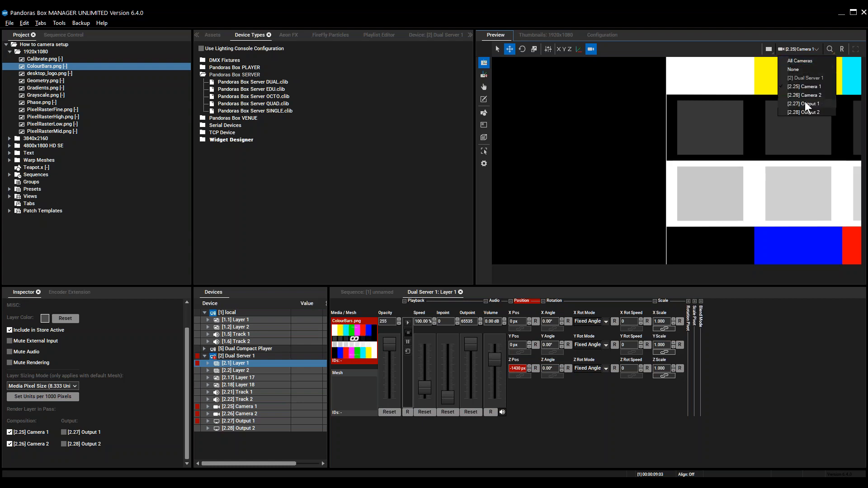
{"action": "left_click", "coordinate": [809, 96]}
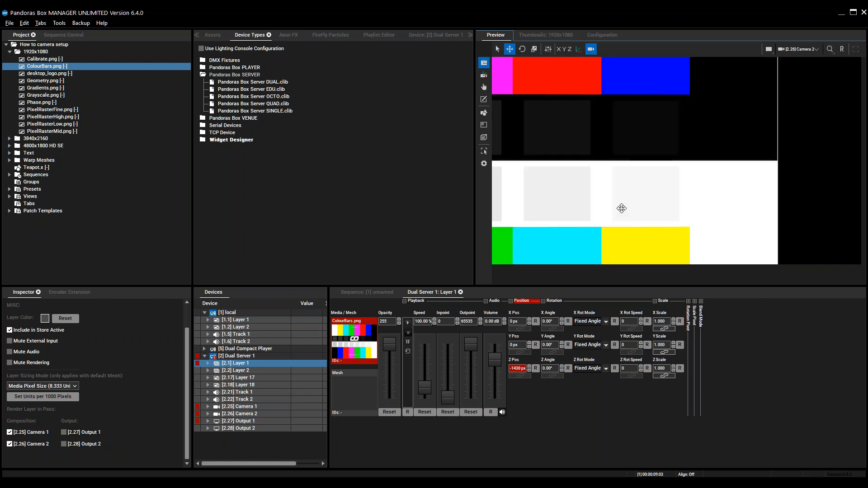
{"action": "left_click", "coordinate": [799, 51]}
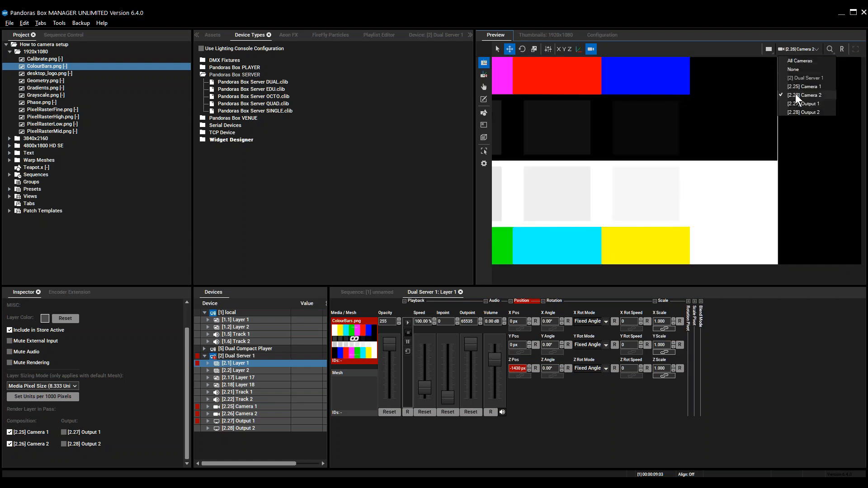
{"action": "left_click", "coordinate": [769, 50]}
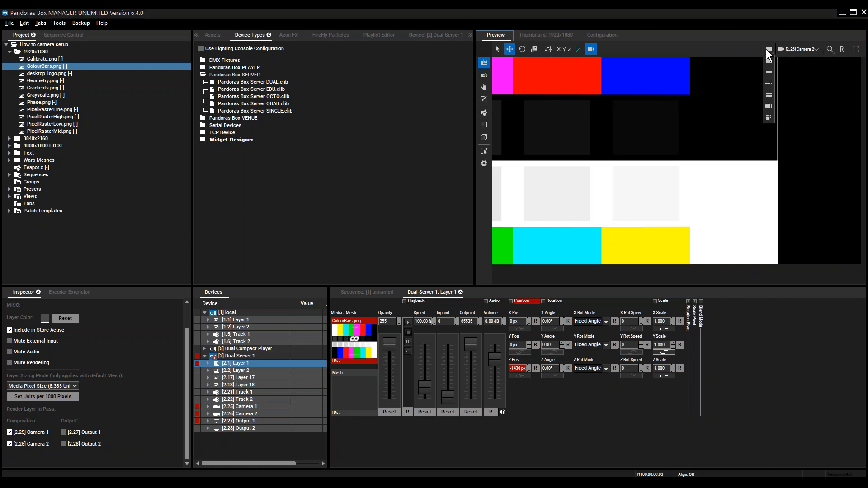
{"action": "left_click", "coordinate": [768, 71]}
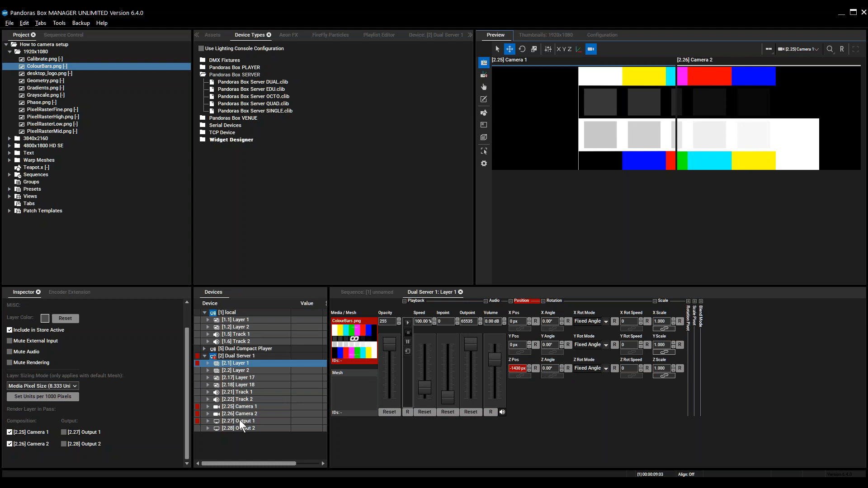
Reset the viewpoint and target X positions of Camera 1 and Camera 2 on Dual Server 1 to 0 px.
{"action": "left_click", "coordinate": [244, 408]}
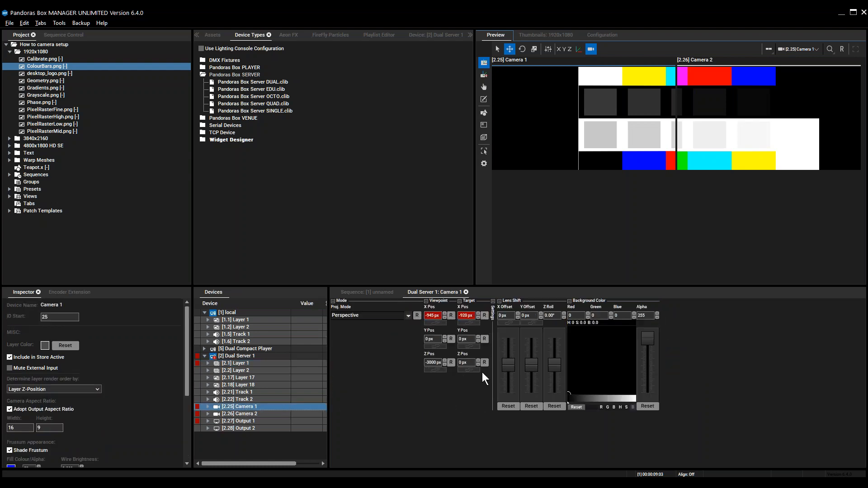
{"action": "left_click", "coordinate": [485, 315]}
{"action": "left_click", "coordinate": [451, 316]}
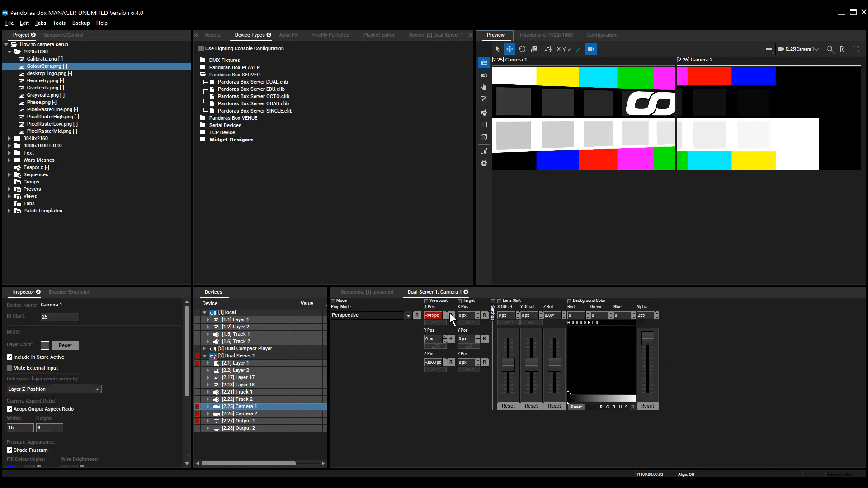
{"action": "left_click", "coordinate": [246, 414]}
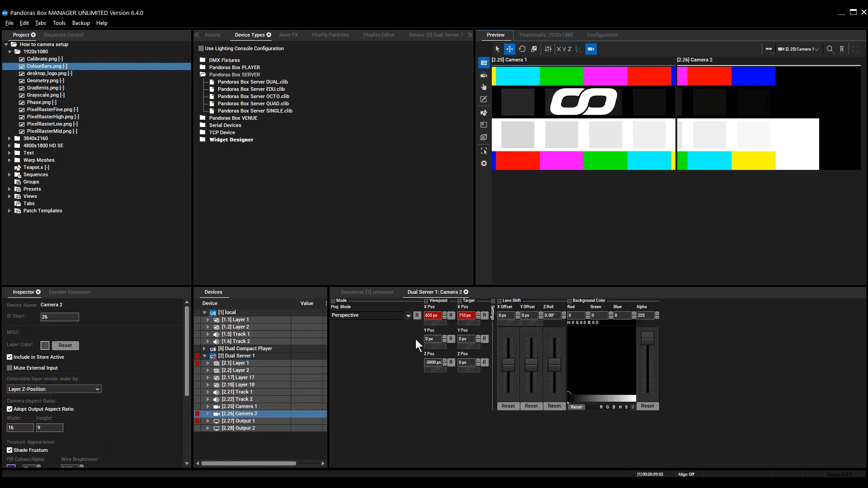
{"action": "left_click", "coordinate": [451, 316]}
{"action": "left_click", "coordinate": [485, 315]}
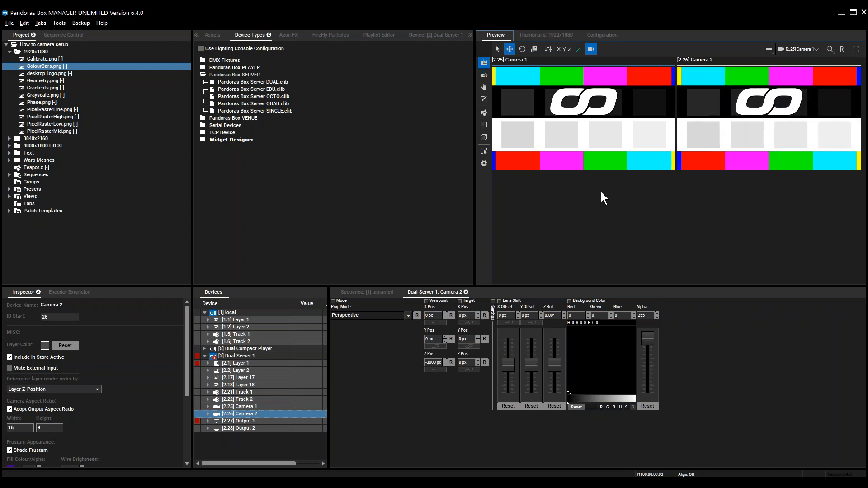
Switch the preview to a single view of all cameras and examine the camera frustums and Layer 1 from several angles.
{"action": "left_click", "coordinate": [770, 48]}
{"action": "left_click", "coordinate": [770, 59]}
{"action": "left_click", "coordinate": [791, 50]}
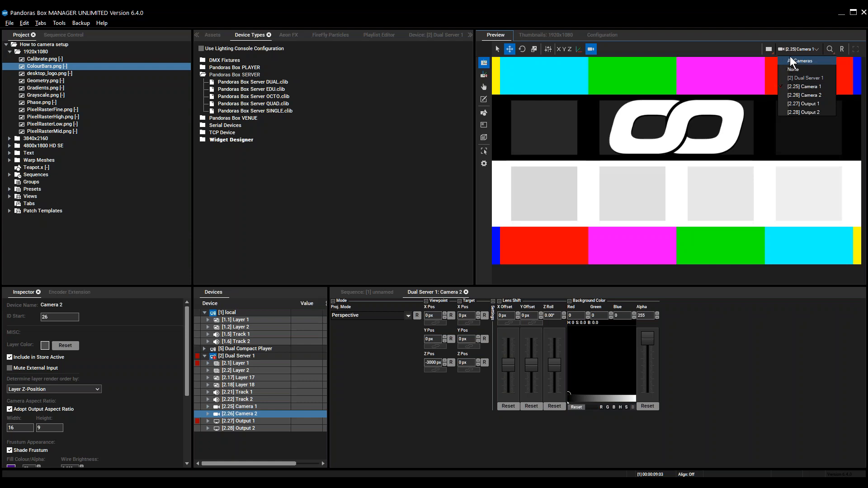
{"action": "left_click", "coordinate": [800, 61]}
{"action": "middle_click_drag", "start_coordinate": [671, 193], "coordinate": [645, 191]}
{"action": "scroll", "coordinate": [693, 136], "scroll_direction": "down", "scroll_amount": 5}
{"action": "scroll", "coordinate": [606, 179], "scroll_direction": "up", "scroll_amount": 4}
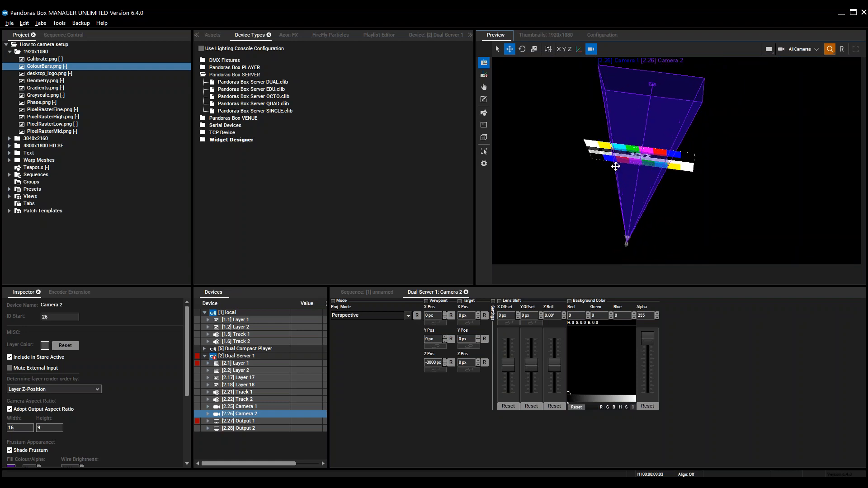
{"action": "middle_click_drag", "start_coordinate": [554, 176], "coordinate": [605, 159]}
{"action": "middle_click_drag", "start_coordinate": [623, 131], "coordinate": [572, 207]}
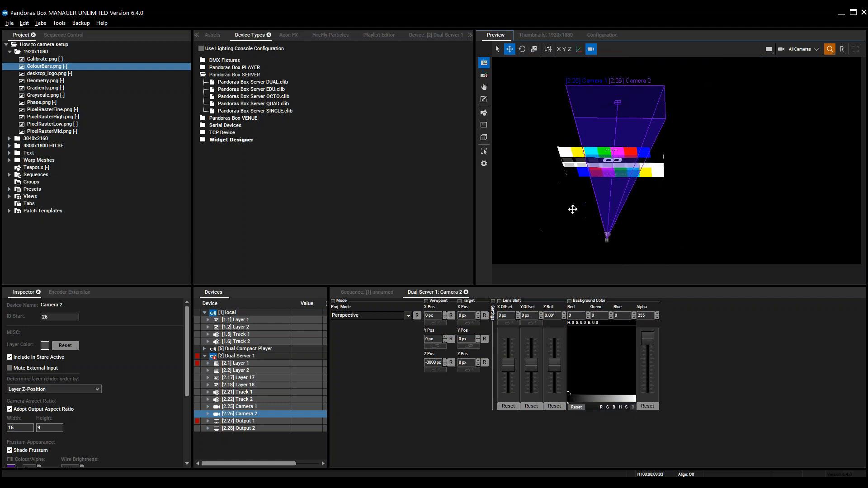
{"action": "middle_click_drag", "start_coordinate": [609, 182], "coordinate": [593, 181]}
{"action": "middle_click_drag", "start_coordinate": [573, 133], "coordinate": [617, 174]}
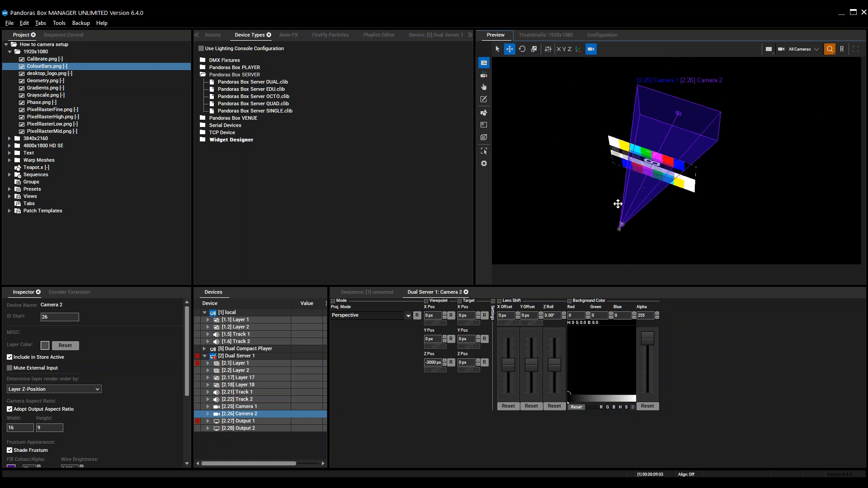
Shift the lens X offsets of Camera 1 and Camera 2 together in opposite directions, with Camera 2 at -805 px.
{"action": "left_click", "coordinate": [240, 409]}
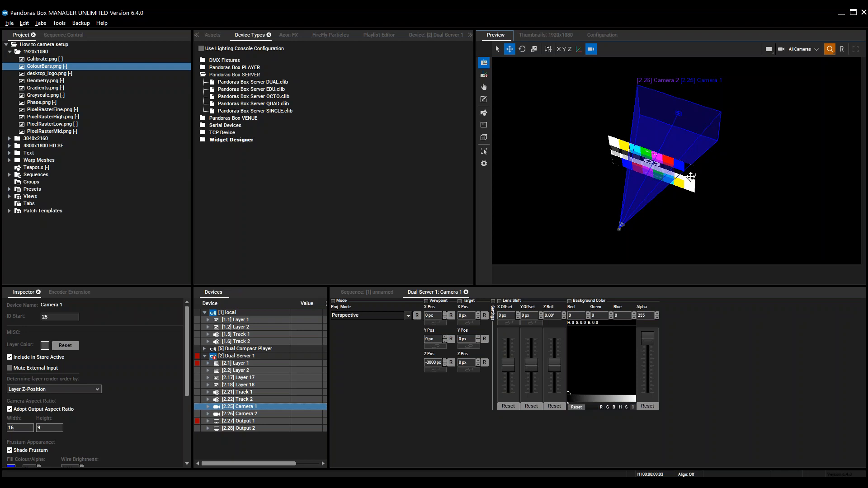
{"action": "left_click", "coordinate": [250, 413], "text": "ctrl"}
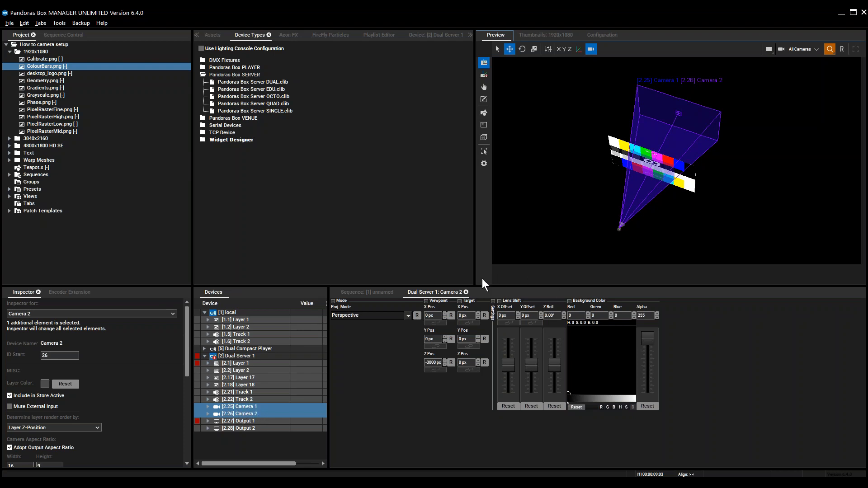
{"action": "left_click_drag", "start_coordinate": [506, 316], "coordinate": [512, 389]}
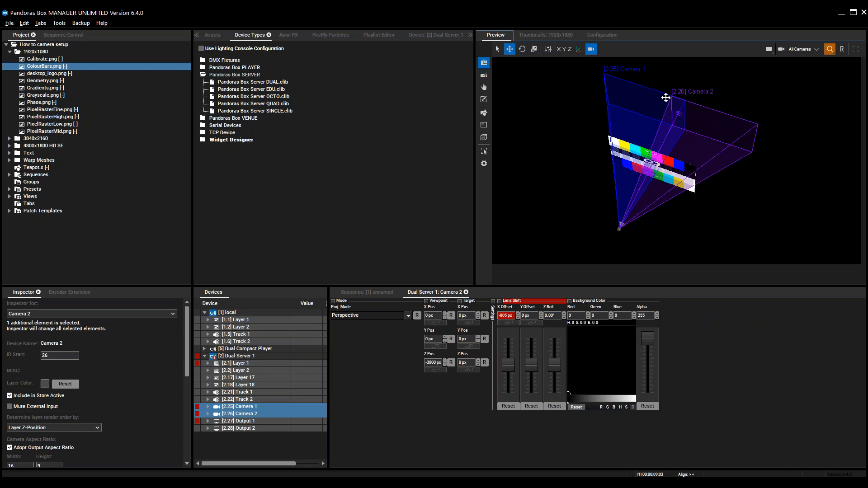
Inspect the shifted camera frustums up close and return the preview to the side-by-side two-view layout.
{"action": "middle_click_drag", "start_coordinate": [690, 114], "coordinate": [690, 137]}
{"action": "scroll", "coordinate": [690, 137], "scroll_direction": "up", "scroll_amount": 1}
{"action": "scroll", "coordinate": [684, 138], "scroll_direction": "up", "scroll_amount": 2}
{"action": "scroll", "coordinate": [626, 199], "scroll_direction": "up", "scroll_amount": 2}
{"action": "middle_click_drag", "start_coordinate": [628, 202], "coordinate": [653, 164]}
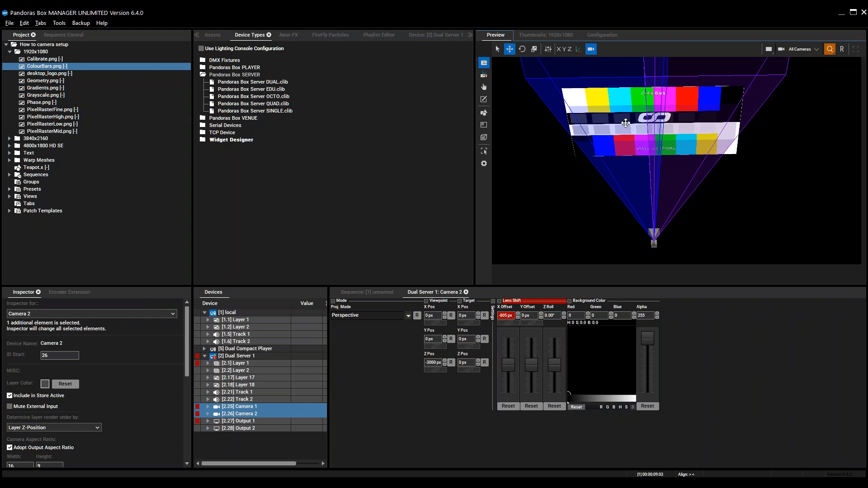
{"action": "left_click", "coordinate": [815, 49]}
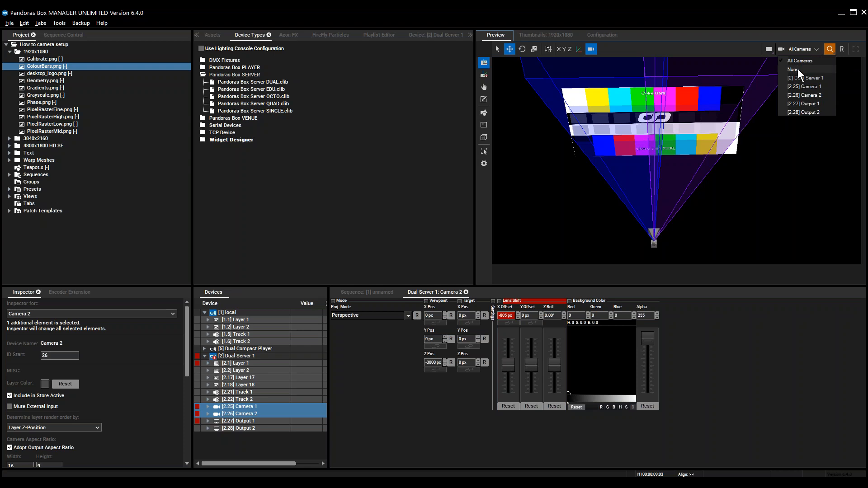
{"action": "left_click", "coordinate": [769, 49]}
{"action": "left_click", "coordinate": [769, 73]}
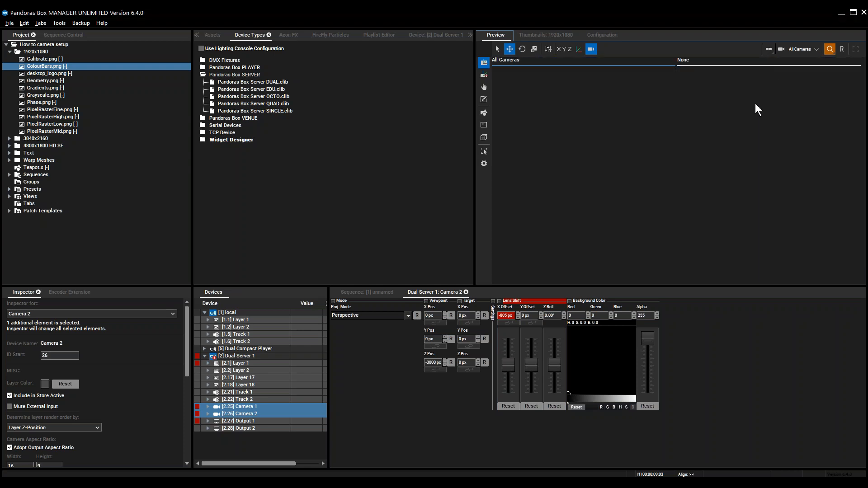
Show Camera 1 of Dual Server 1 in the first preview view and Camera 2 in the second.
{"action": "left_click", "coordinate": [592, 81]}
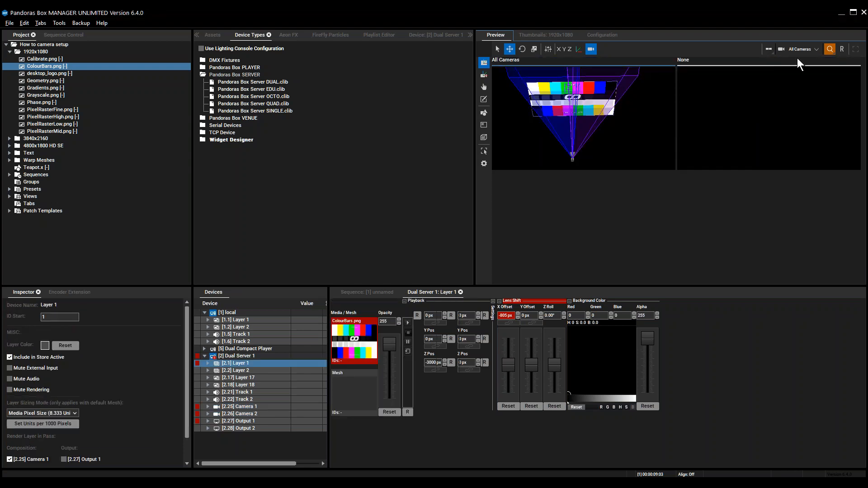
{"action": "left_click", "coordinate": [800, 49]}
{"action": "left_click", "coordinate": [800, 104]}
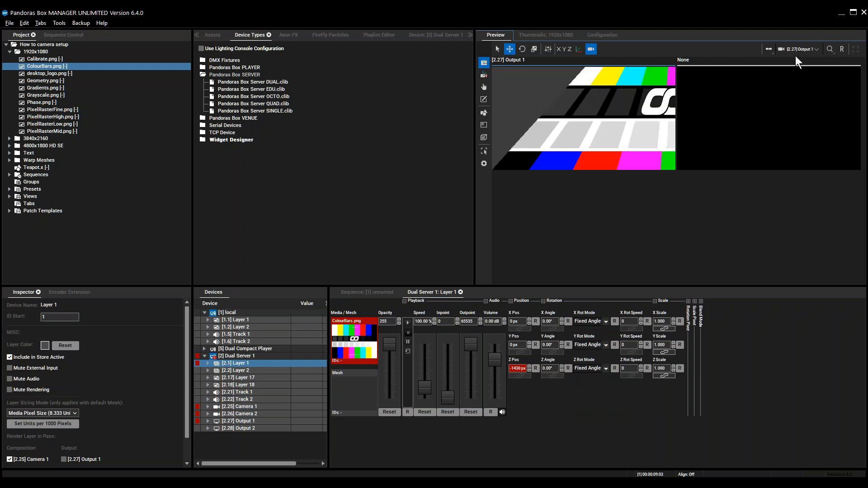
{"action": "left_click", "coordinate": [795, 51]}
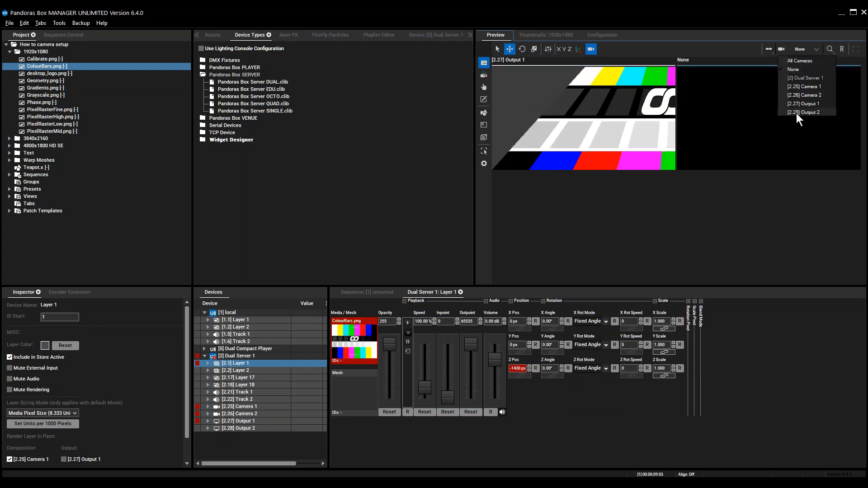
{"action": "left_click", "coordinate": [593, 98]}
{"action": "left_click", "coordinate": [805, 51]}
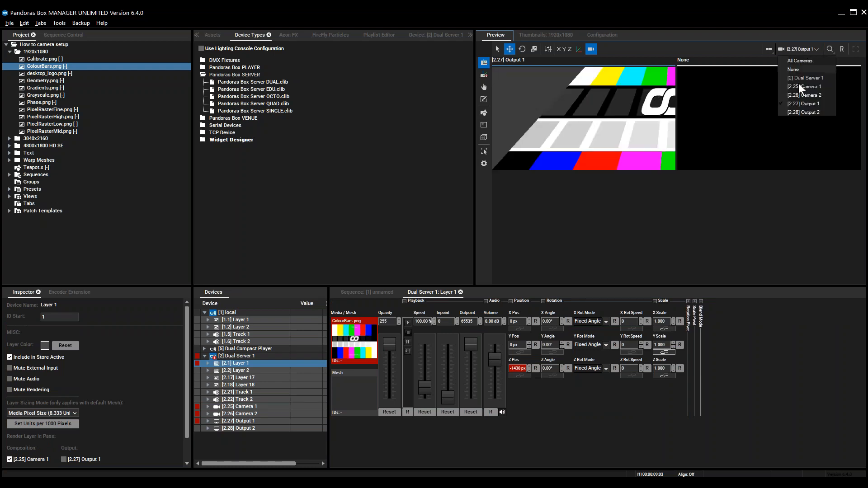
{"action": "left_click", "coordinate": [800, 86]}
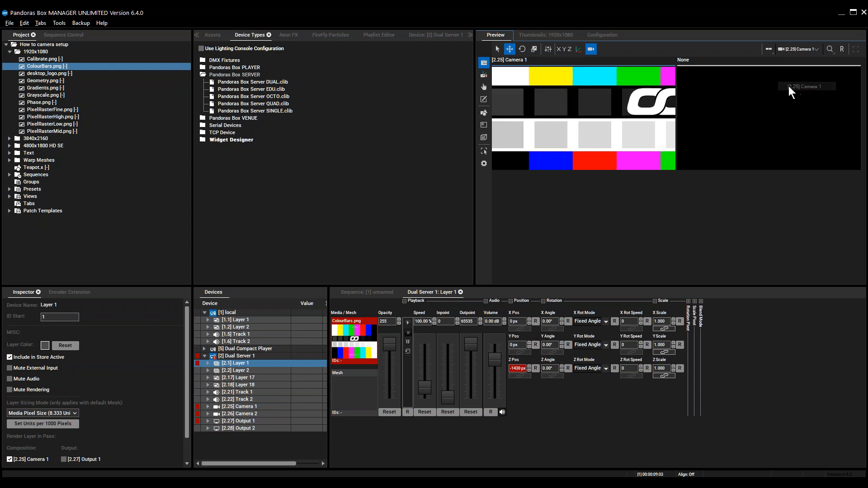
{"action": "left_click", "coordinate": [762, 83]}
{"action": "left_click", "coordinate": [800, 50]}
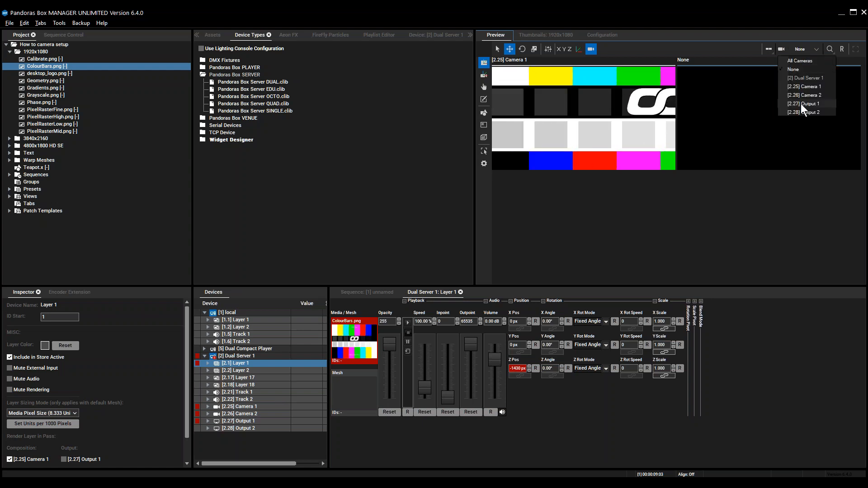
{"action": "left_click", "coordinate": [805, 93]}
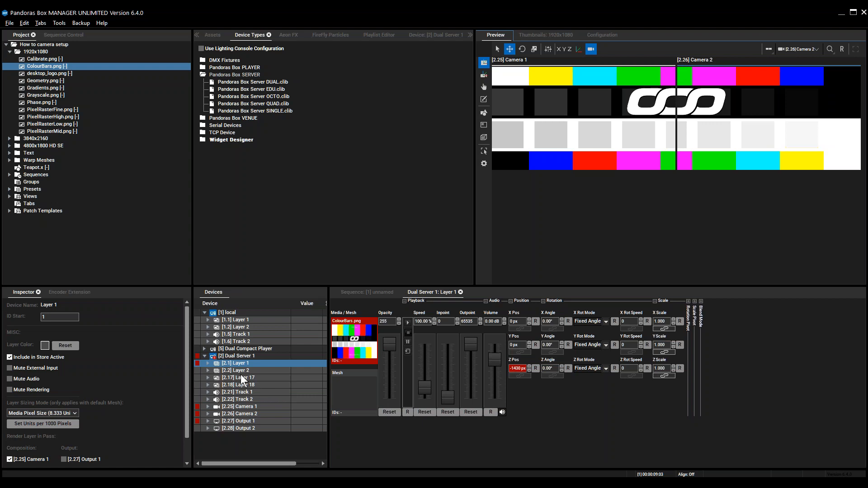
Move Layer 1 away from the cameras by setting its Z position to 1610 px, and open Camera 1's parameters.
{"action": "left_click_drag", "start_coordinate": [519, 369], "coordinate": [562, 91]}
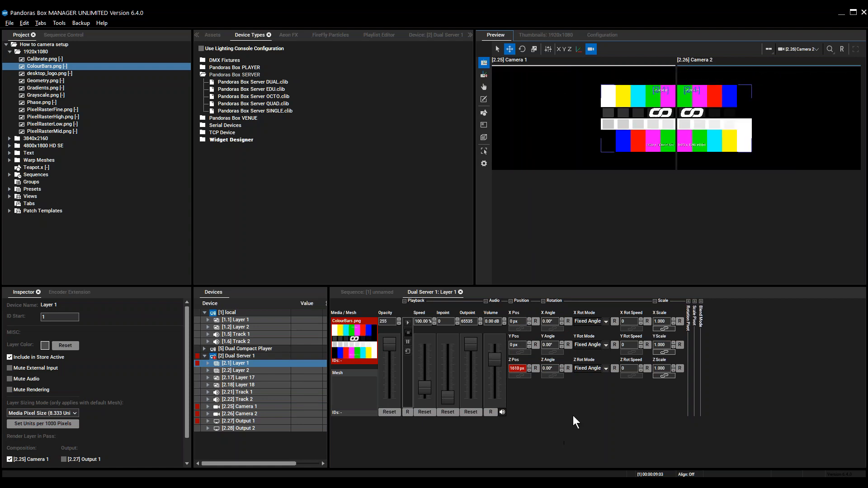
{"action": "left_click", "coordinate": [236, 407]}
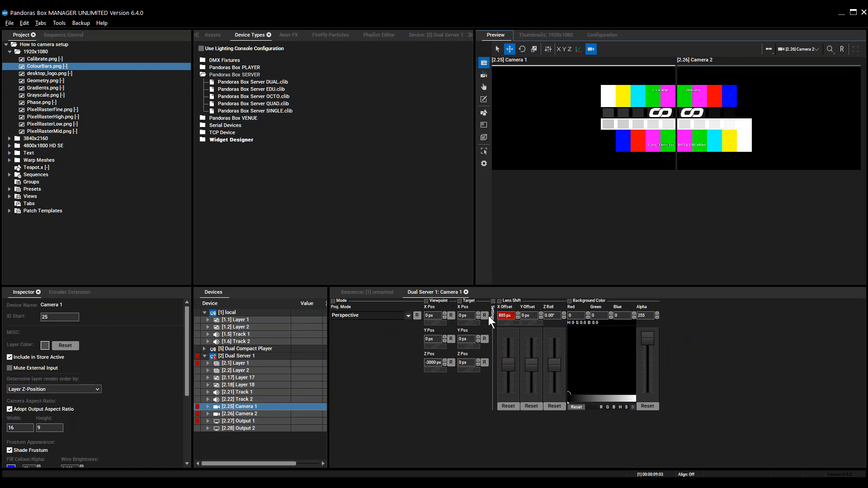
Expand the Dual Compact Player and review the parameters of its Output 1 and Camera 1.
{"action": "left_click", "coordinate": [254, 349]}
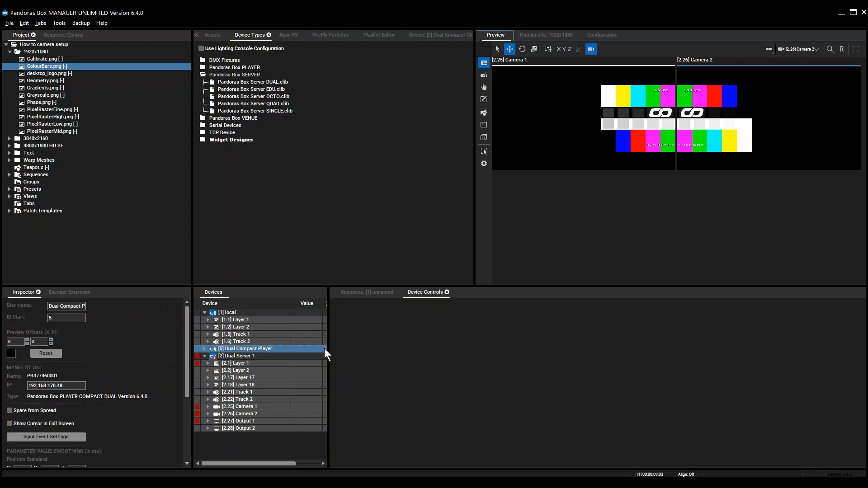
{"action": "left_click", "coordinate": [383, 292]}
{"action": "left_click", "coordinate": [428, 292]}
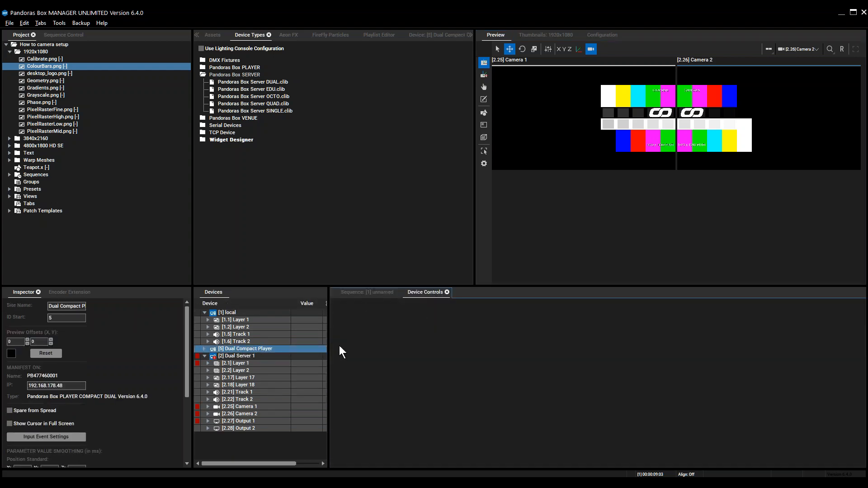
{"action": "double_click", "coordinate": [254, 352]}
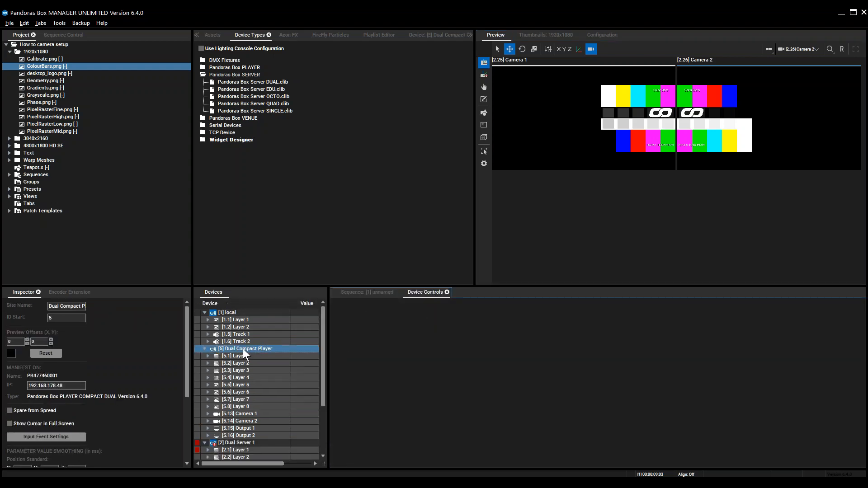
{"action": "left_click", "coordinate": [242, 429]}
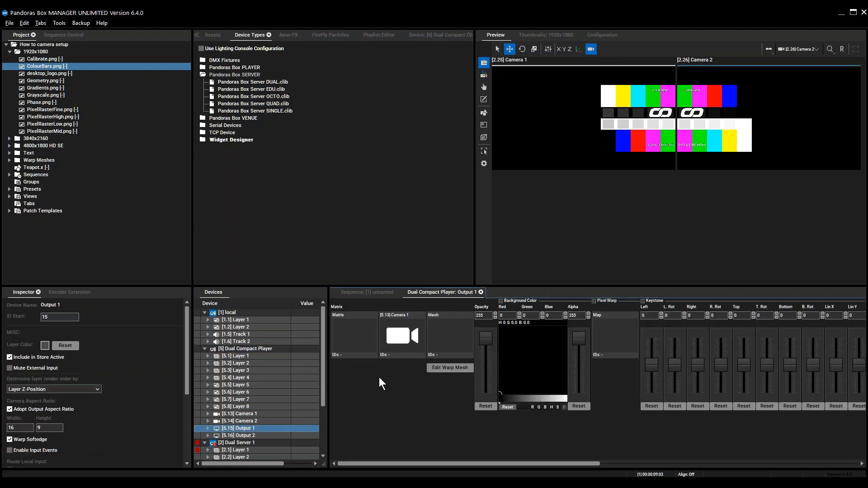
{"action": "left_click", "coordinate": [248, 414]}
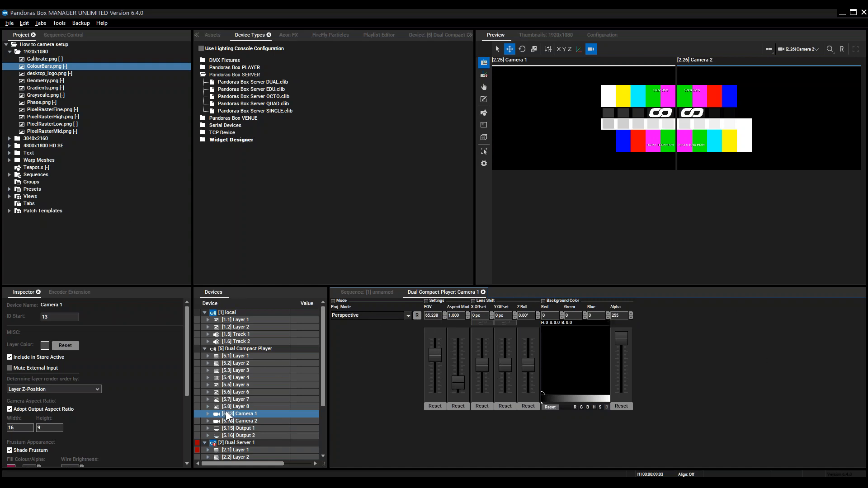
Show the sequence timeline, collapse the Dual Compact Player, and add two more Pandoras Box Server DUAL devices to the device list.
{"action": "left_click", "coordinate": [386, 293]}
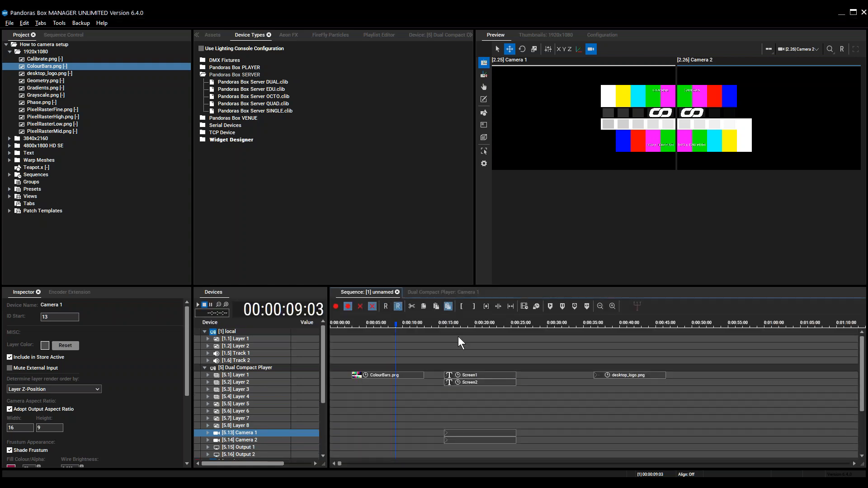
{"action": "left_click", "coordinate": [205, 368]}
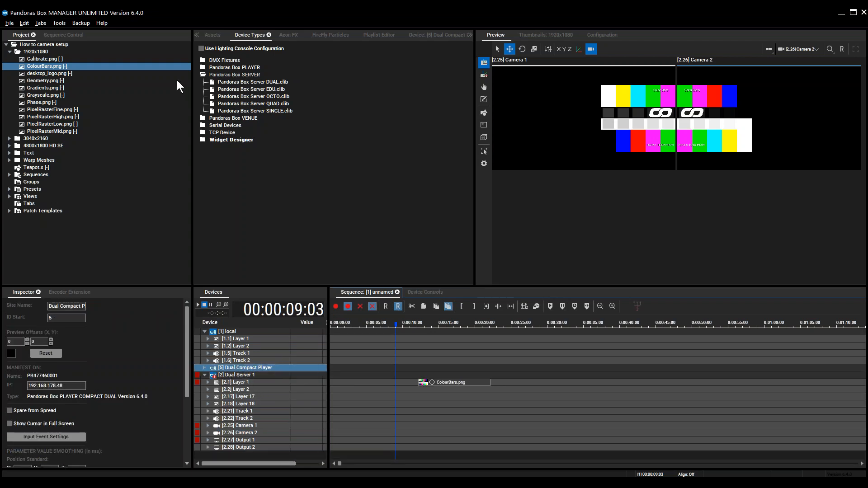
{"action": "left_click_drag", "start_coordinate": [252, 83], "coordinate": [239, 455]}
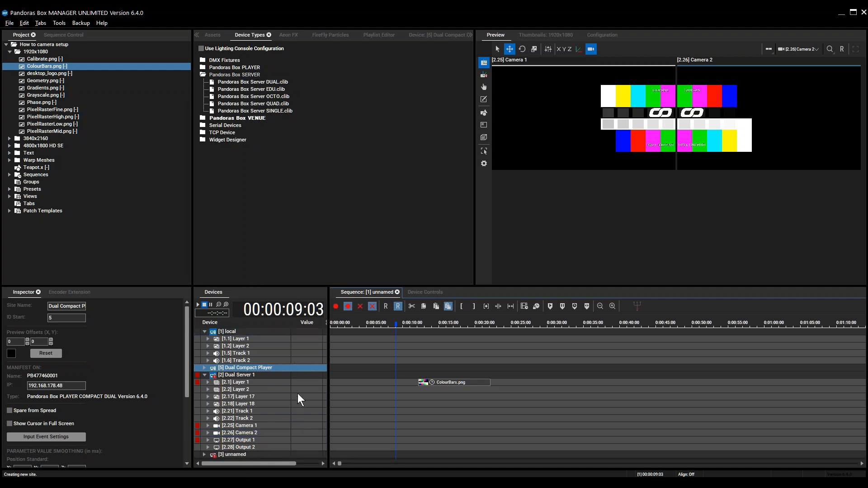
{"action": "left_click_drag", "start_coordinate": [248, 80], "coordinate": [241, 459]}
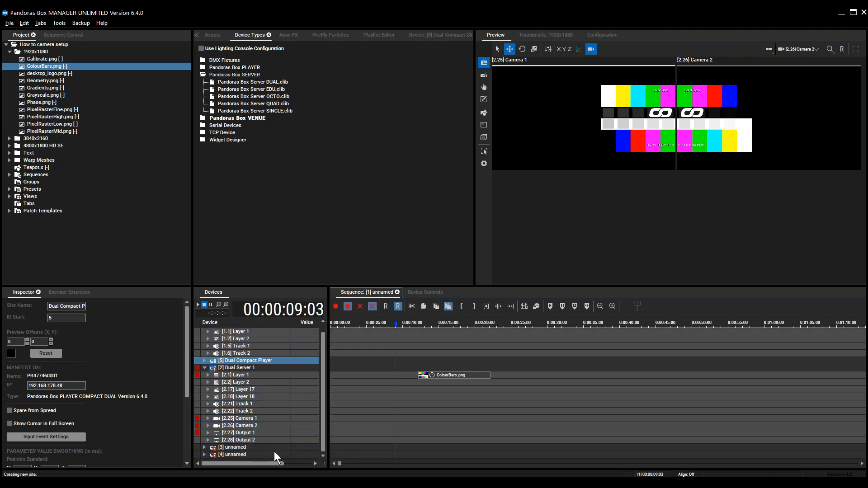
Expand both newly added Dual Servers in the device list and select the one with ID 3.
{"action": "left_click", "coordinate": [204, 454]}
{"action": "left_click", "coordinate": [204, 446]}
{"action": "scroll", "coordinate": [229, 419], "scroll_direction": "down", "scroll_amount": 4}
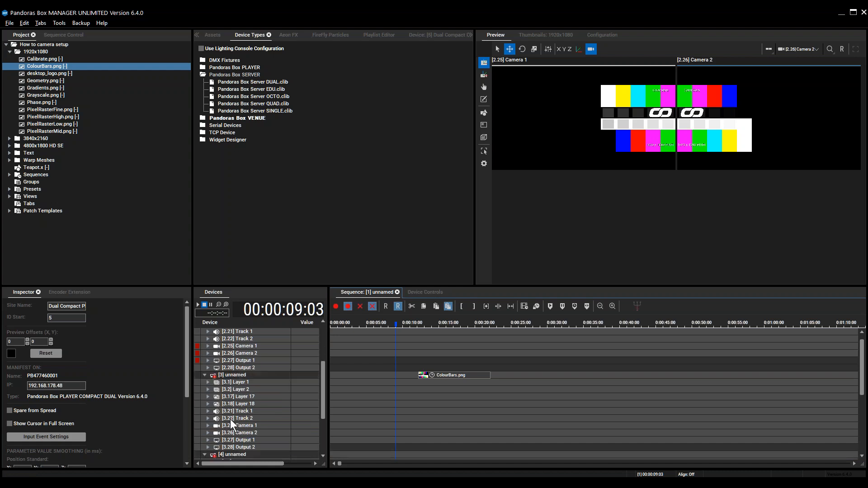
{"action": "scroll", "coordinate": [232, 417], "scroll_direction": "up", "scroll_amount": 1}
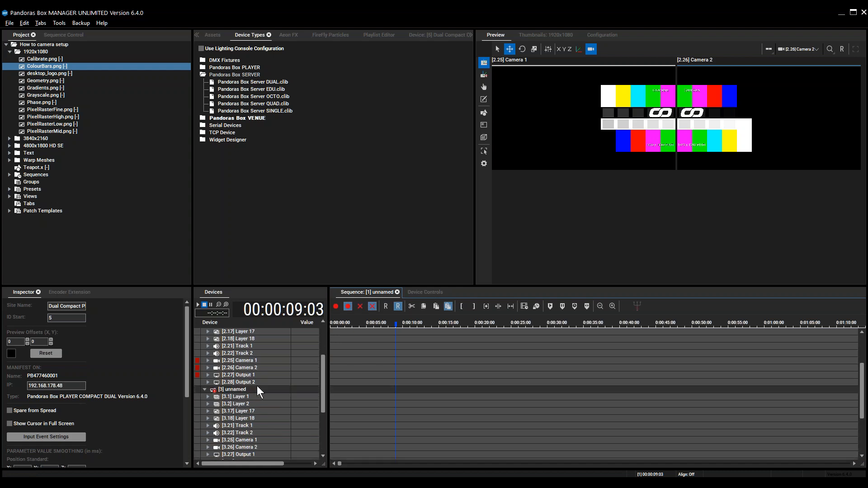
{"action": "left_click", "coordinate": [233, 390]}
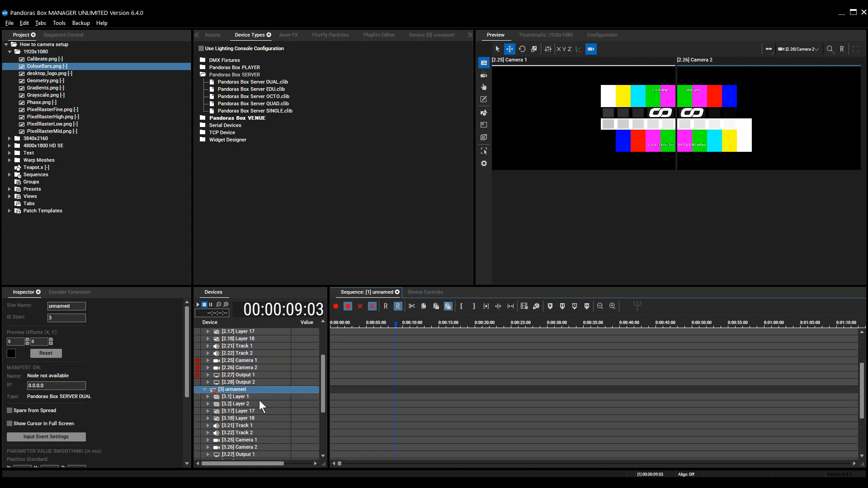
Rename the server with ID 3 as Dual Server 2.
{"action": "key", "text": "F2"}
{"action": "type", "text": "Dual "}
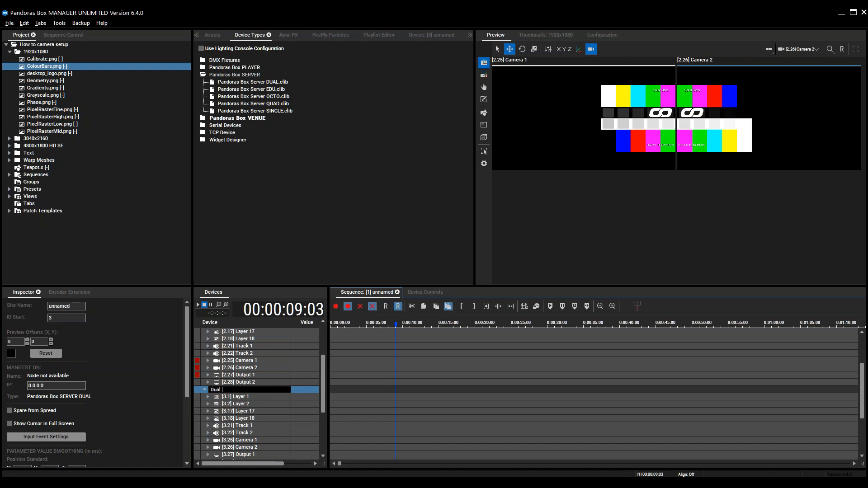
{"action": "type", "text": "Server"}
{"action": "key", "text": "Return"}
Rename the server with ID 4 as Dual Server 3.
{"action": "scroll", "coordinate": [240, 357], "scroll_direction": "down", "scroll_amount": 4}
{"action": "left_click", "coordinate": [239, 383]}
{"action": "key", "text": "F2"}
{"action": "type", "text": "D"}
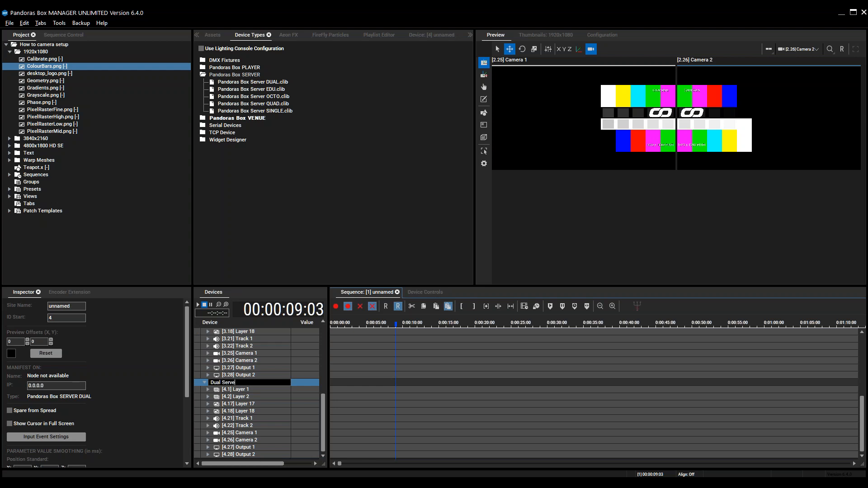
{"action": "key", "text": "Return"}
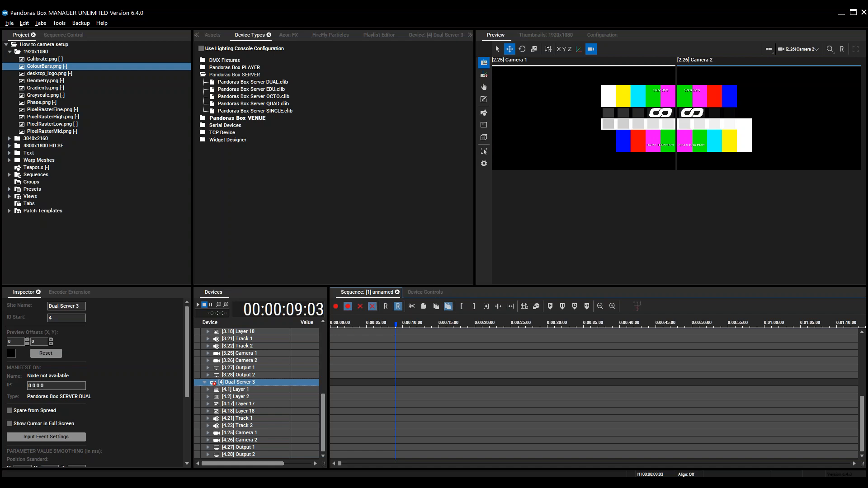
{"action": "scroll", "coordinate": [266, 351], "scroll_direction": "up", "scroll_amount": 3}
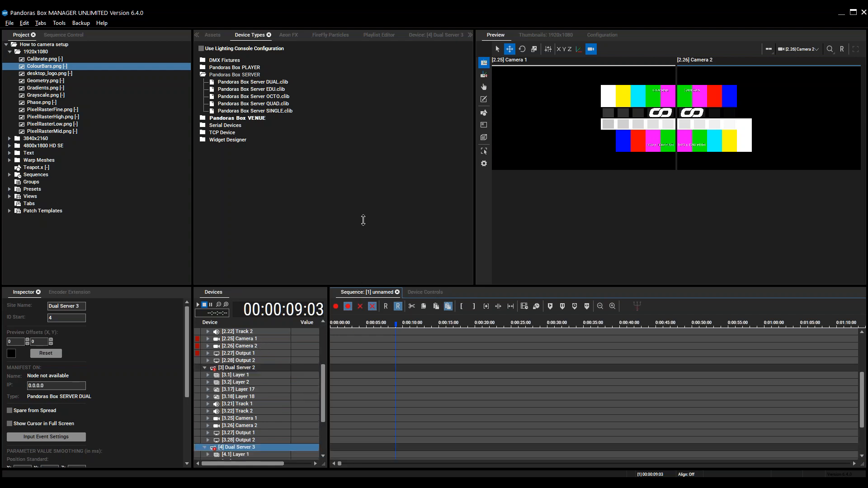
Enlarge the device list area and switch the preview to a single view of All Cameras, reset to its default viewpoint.
{"action": "left_click_drag", "start_coordinate": [363, 220], "coordinate": [360, 213]}
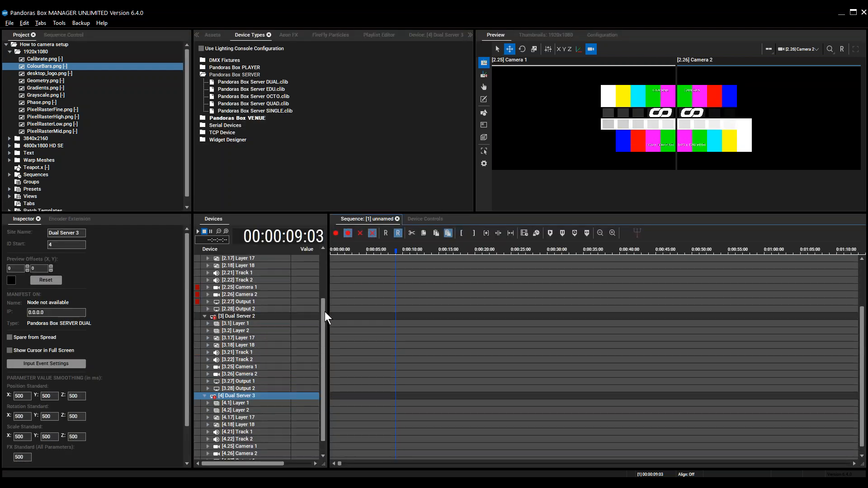
{"action": "left_click", "coordinate": [808, 49]}
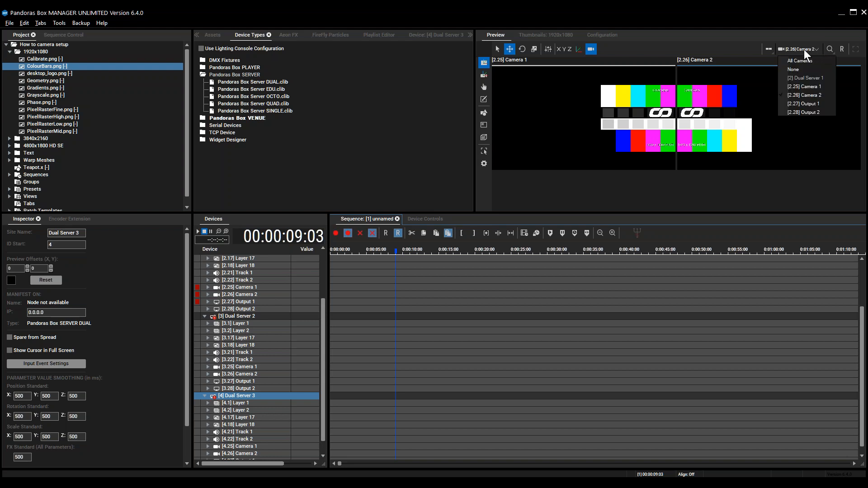
{"action": "left_click", "coordinate": [793, 62]}
{"action": "left_click", "coordinate": [768, 49]}
{"action": "left_click", "coordinate": [763, 64]}
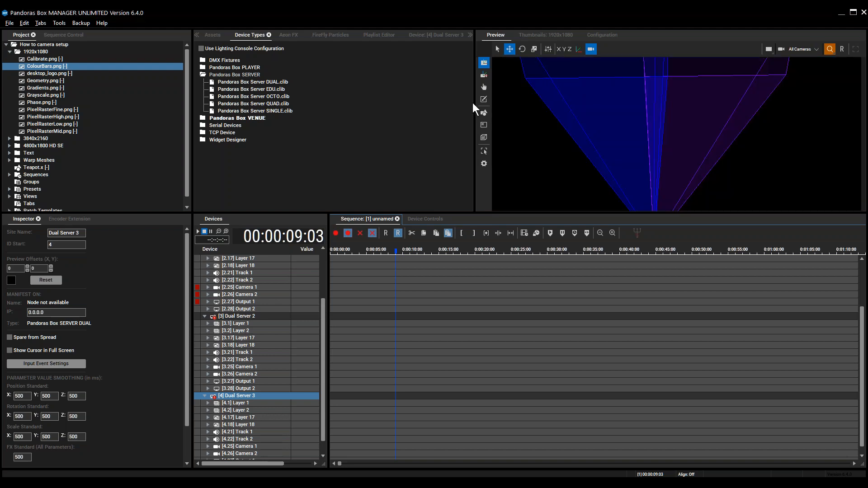
{"action": "left_click_drag", "start_coordinate": [473, 101], "coordinate": [569, 93]}
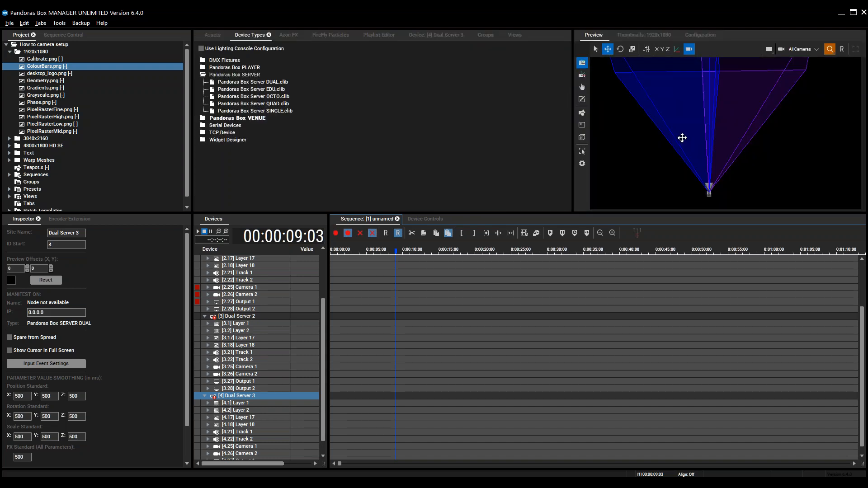
{"action": "left_click", "coordinate": [842, 49]}
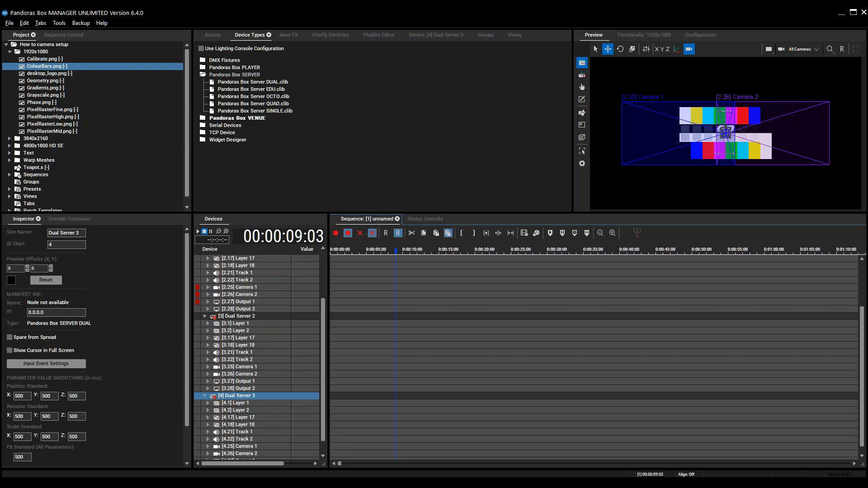
Place PB 6 Hintergrund 4800x1800_SEBackground.png from the 4800x1800 HD SE folder on Dual Server 1's Layer 1, starting just before the current time.
{"action": "left_click", "coordinate": [11, 52]}
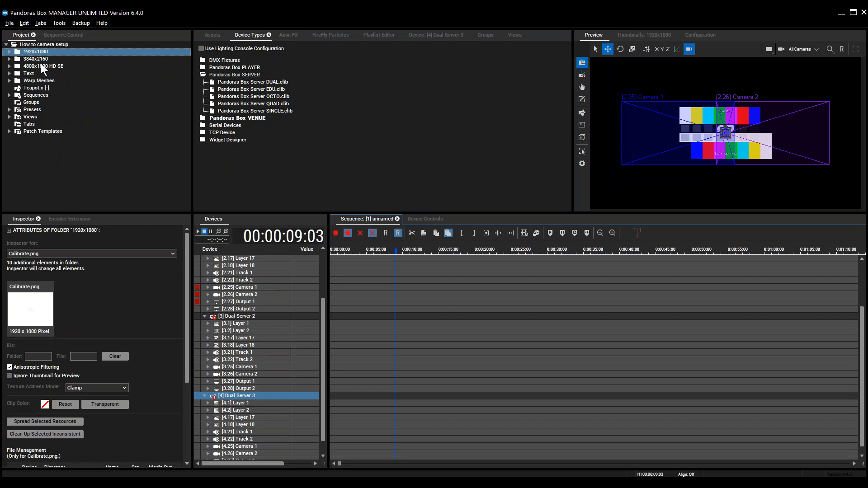
{"action": "left_click", "coordinate": [9, 66]}
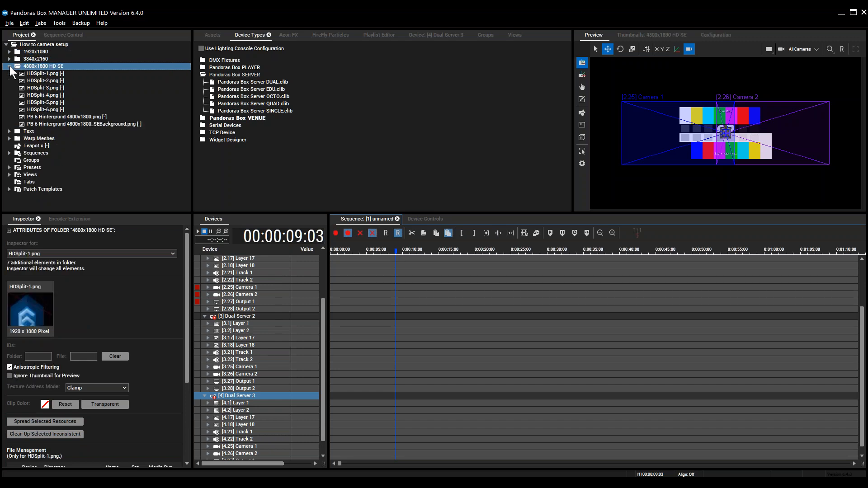
{"action": "left_click", "coordinate": [57, 124]}
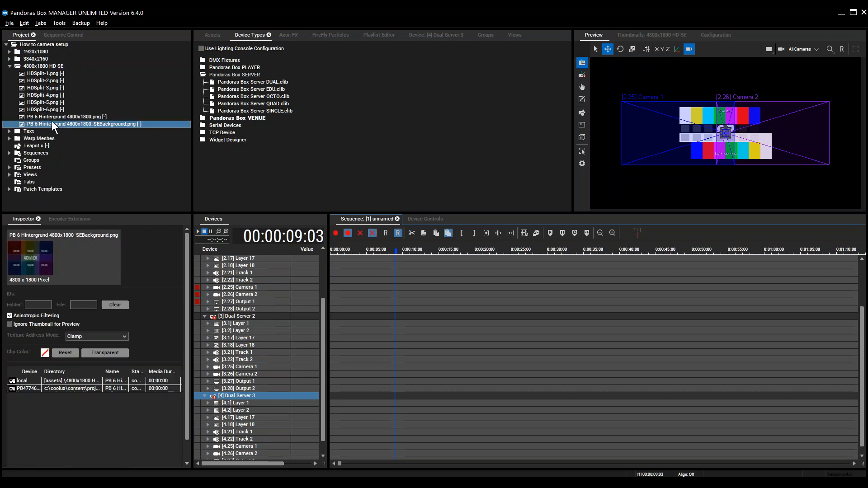
{"action": "scroll", "coordinate": [301, 271], "scroll_direction": "up", "scroll_amount": 1}
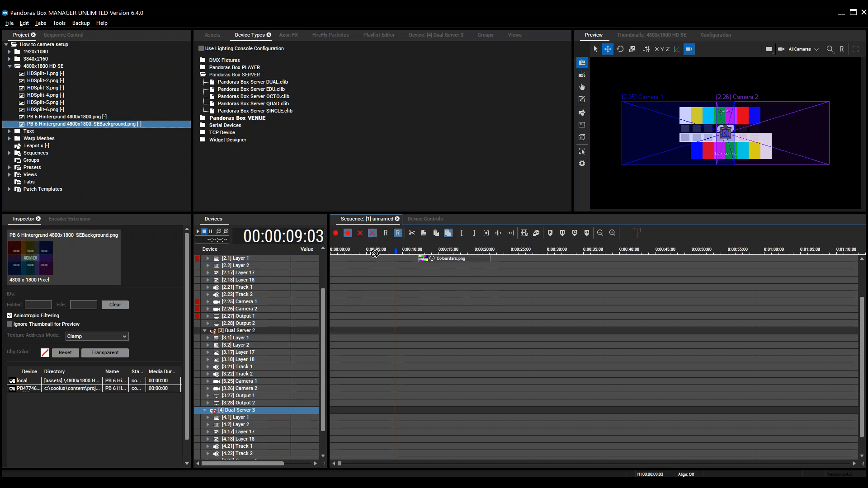
{"action": "left_click_drag", "start_coordinate": [380, 259], "coordinate": [381, 260]}
Delete the ColourBars.png clip from Layer 1 and have the 4800x1800 background clip adopt its main media duration.
{"action": "left_click", "coordinate": [462, 257]}
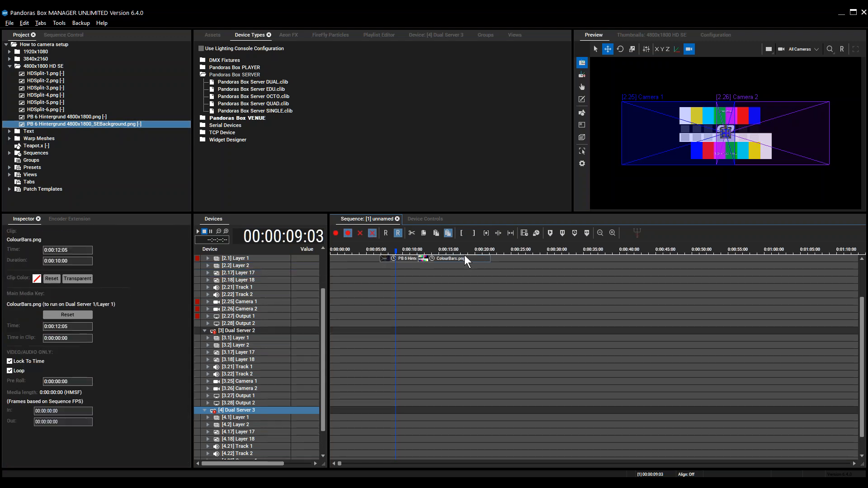
{"action": "key", "text": "Delete"}
{"action": "right_click", "coordinate": [408, 258]}
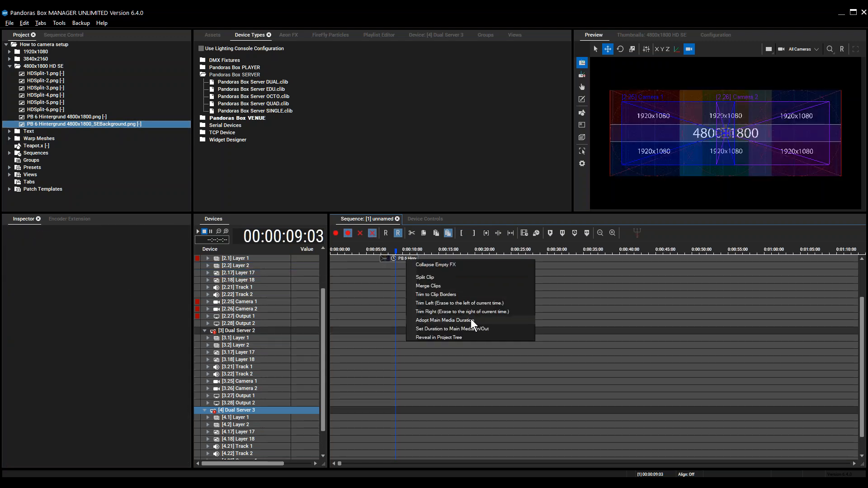
{"action": "left_click", "coordinate": [445, 322]}
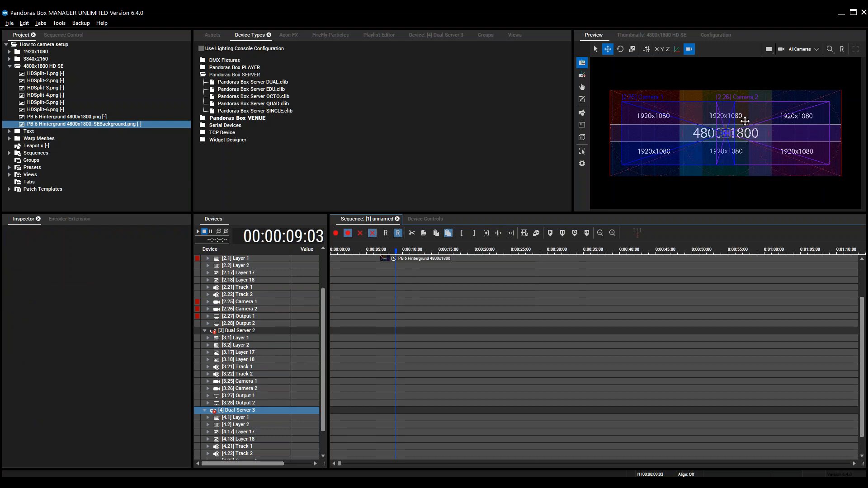
Enlarge the preview and examine how the two camera frustums cover and overlap on the 4800x1800 background.
{"action": "middle_click_drag", "start_coordinate": [728, 178], "coordinate": [715, 186]}
{"action": "mouse_move", "coordinate": [657, 93]}
{"action": "right_mouse_down"}
{"action": "mouse_move", "coordinate": [654, 132]}
{"action": "mouse_move", "coordinate": [654, 109]}
{"action": "right_mouse_up"}
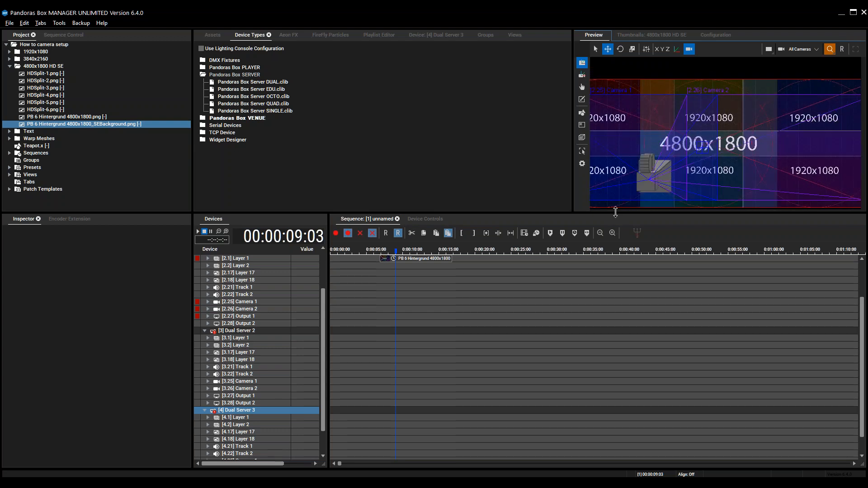
{"action": "left_click_drag", "start_coordinate": [618, 234], "coordinate": [619, 282]}
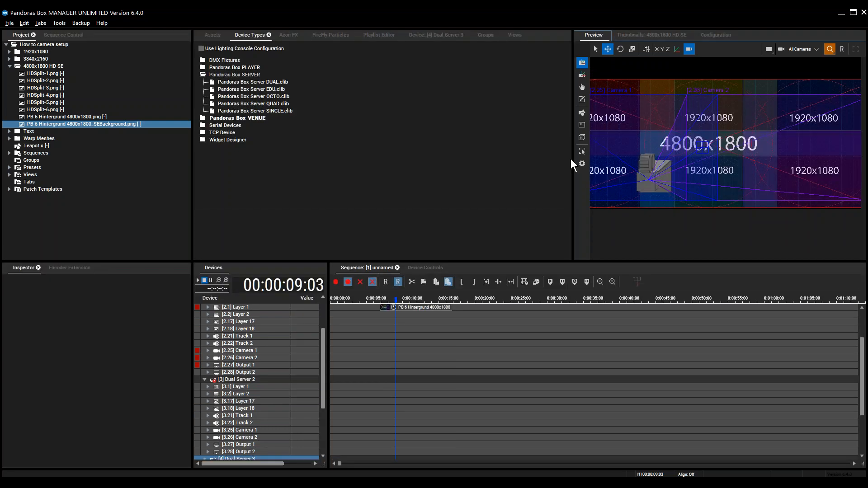
{"action": "left_click_drag", "start_coordinate": [573, 159], "coordinate": [484, 158]}
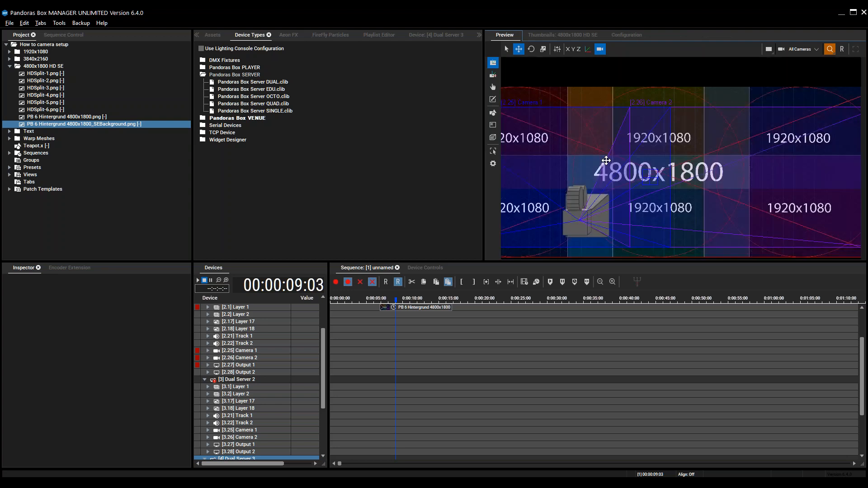
{"action": "middle_click_drag", "start_coordinate": [611, 160], "coordinate": [725, 164]}
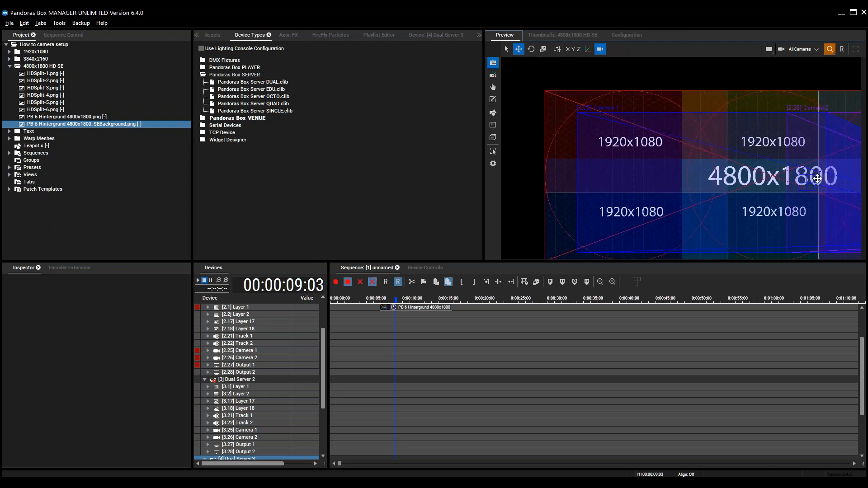
{"action": "middle_click_drag", "start_coordinate": [817, 179], "coordinate": [799, 155]}
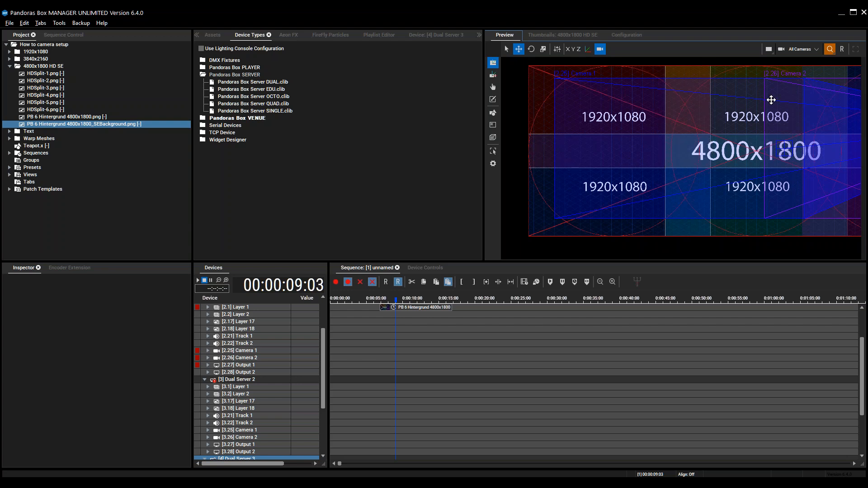
{"action": "middle_click_drag", "start_coordinate": [704, 156], "coordinate": [540, 162]}
{"action": "middle_click_drag", "start_coordinate": [652, 157], "coordinate": [709, 145]}
{"action": "scroll", "coordinate": [847, 168], "scroll_direction": "down", "scroll_amount": 1}
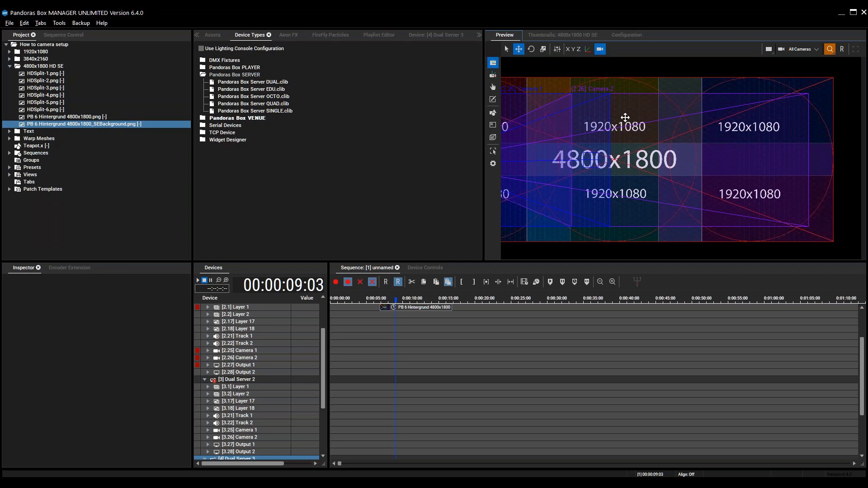
{"action": "scroll", "coordinate": [633, 126], "scroll_direction": "down", "scroll_amount": 5}
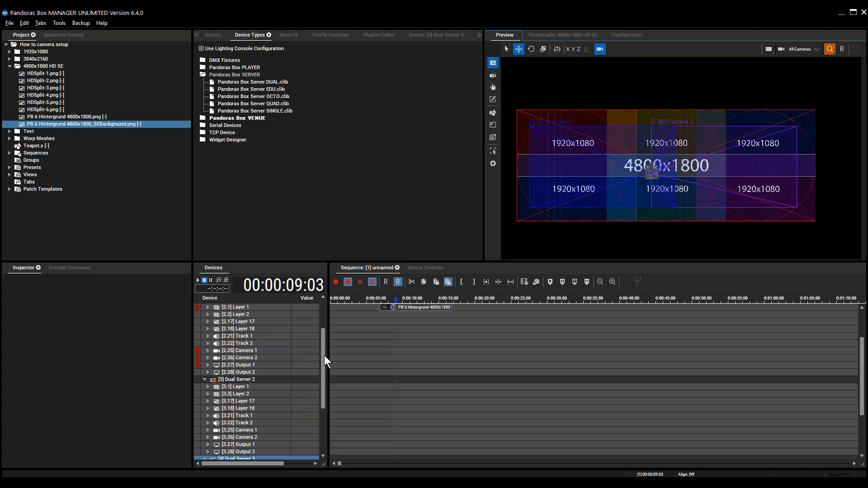
Reset the Z position of Dual Server 1's Layer 1 to 0 px and return to the sequence timeline.
{"action": "left_click", "coordinate": [322, 312]}
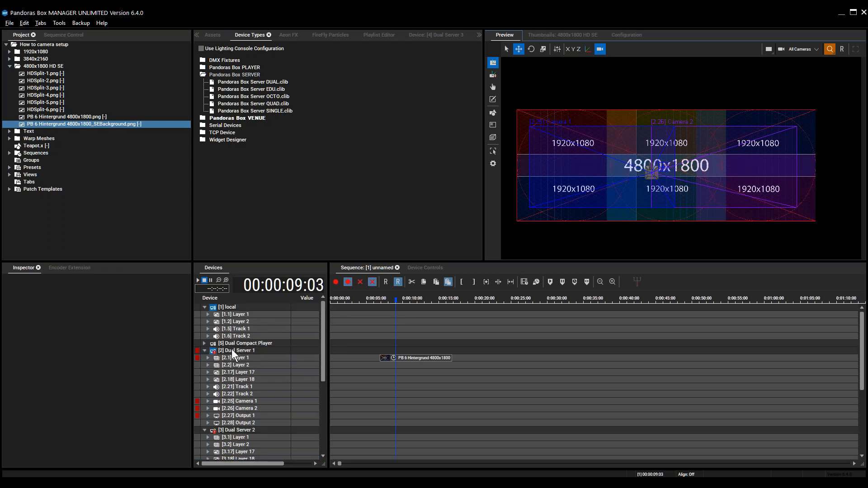
{"action": "left_click", "coordinate": [233, 353]}
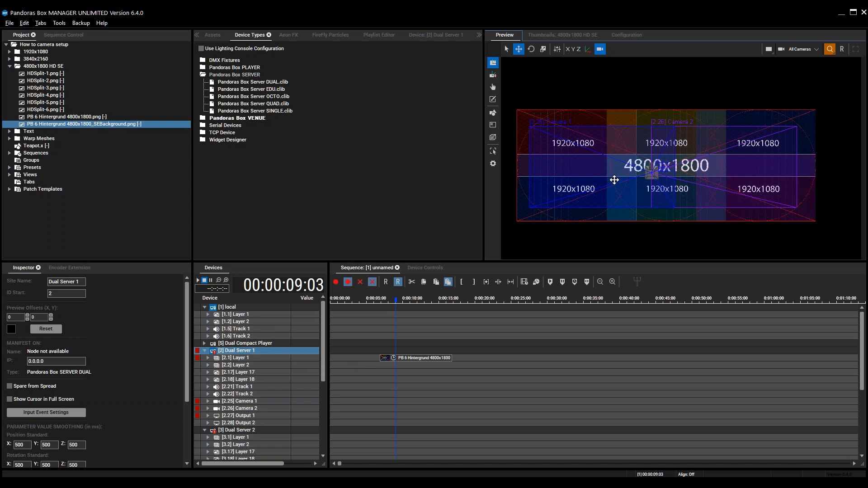
{"action": "middle_click_drag", "start_coordinate": [659, 164], "coordinate": [642, 184]}
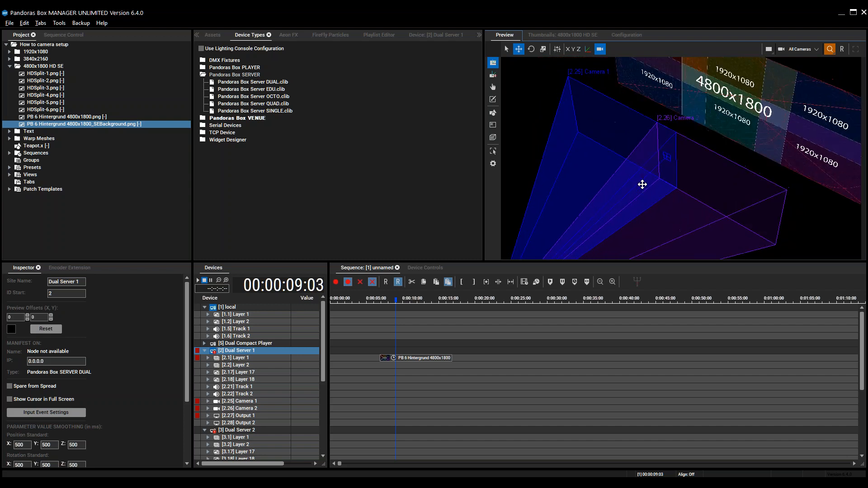
{"action": "left_click", "coordinate": [236, 358]}
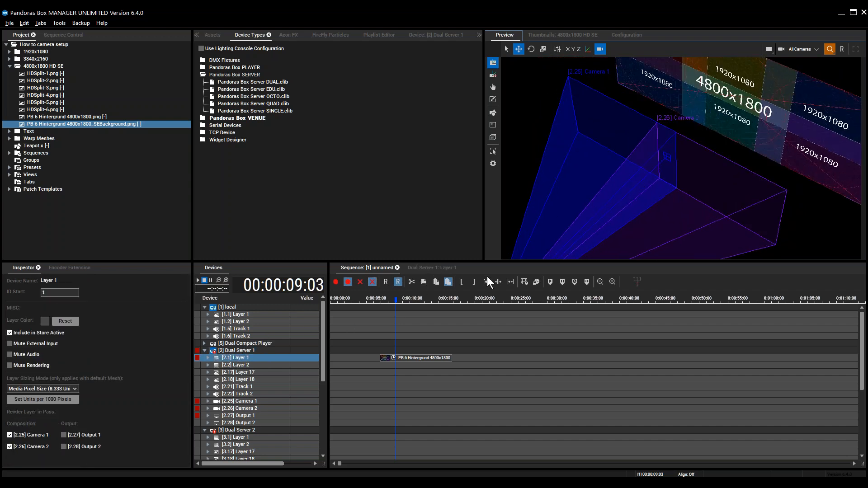
{"action": "left_click", "coordinate": [431, 268]}
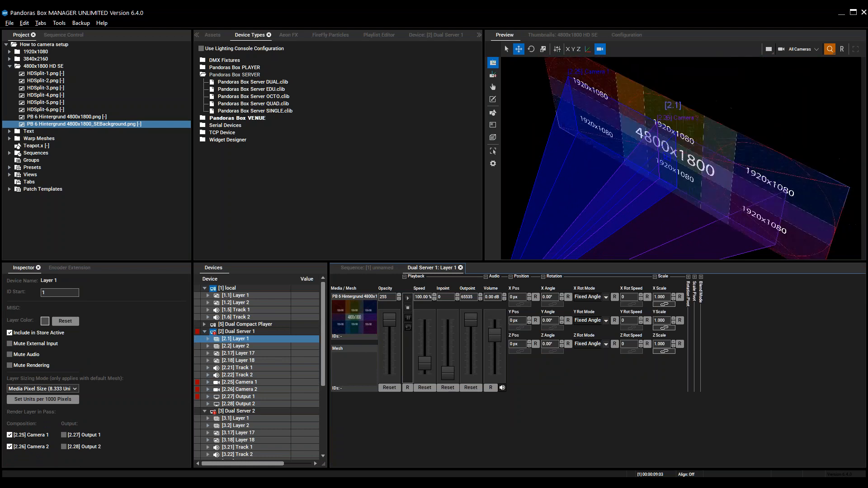
{"action": "left_click", "coordinate": [370, 269]}
{"action": "middle_click_drag", "start_coordinate": [626, 185], "coordinate": [631, 167]}
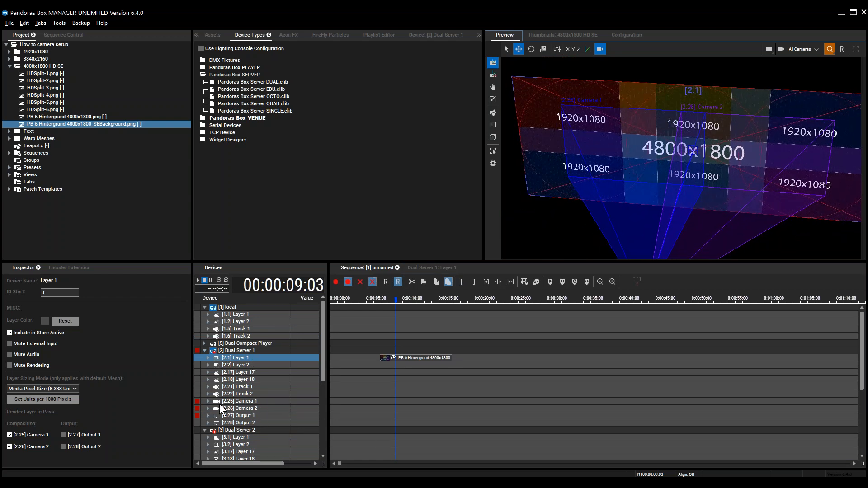
Set the lens shift X Offset of Dual Server 1's Camera 1 to 2400 px.
{"action": "left_click", "coordinate": [245, 402]}
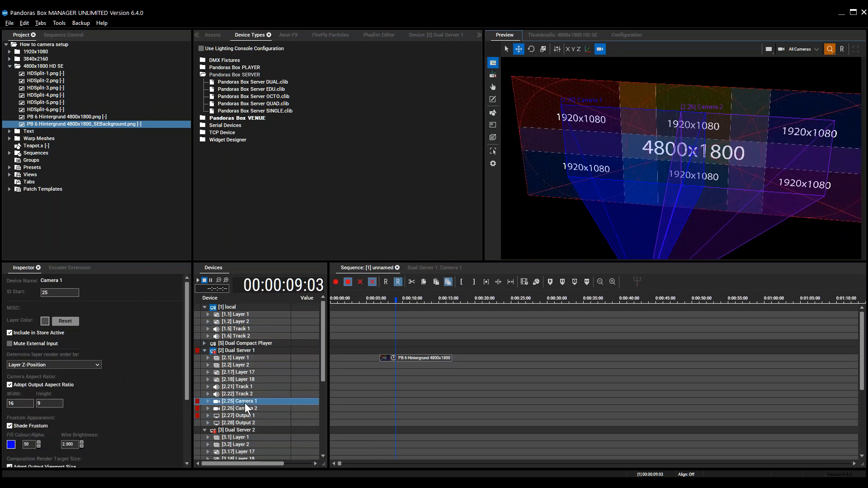
{"action": "left_click", "coordinate": [437, 268]}
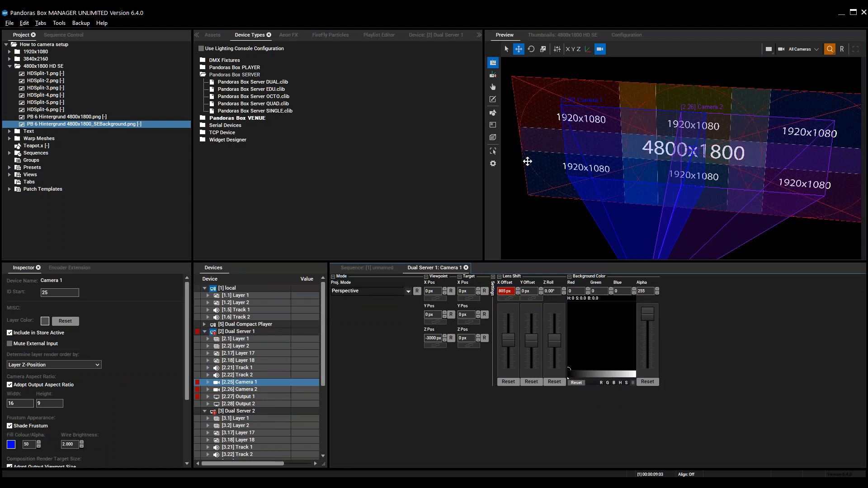
{"action": "left_click", "coordinate": [510, 291]}
{"action": "key", "text": "Return"}
{"action": "left_click_drag", "start_coordinate": [626, 140], "coordinate": [706, 152]}
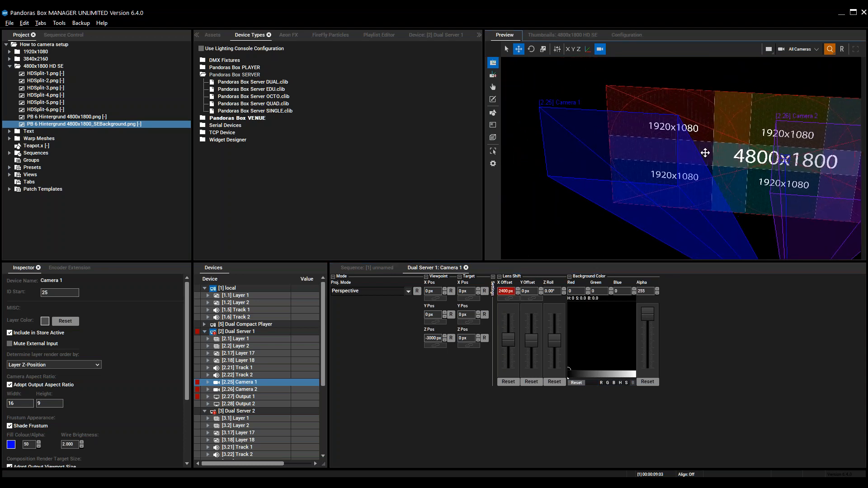
Split the preview into two side-by-side views, widen it, and assign Camera 1 to the empty second view.
{"action": "left_click", "coordinate": [769, 49]}
{"action": "left_click", "coordinate": [770, 75]}
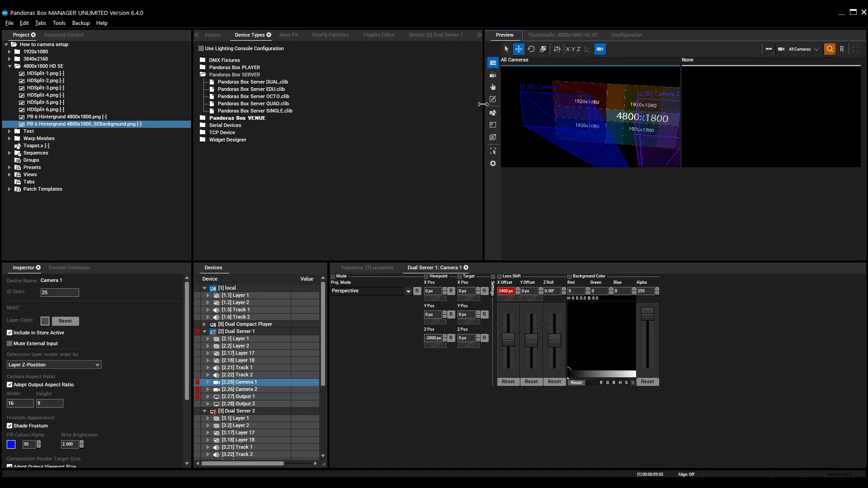
{"action": "left_click_drag", "start_coordinate": [377, 97], "coordinate": [363, 98]}
{"action": "left_click", "coordinate": [701, 108]}
{"action": "left_click", "coordinate": [807, 49]}
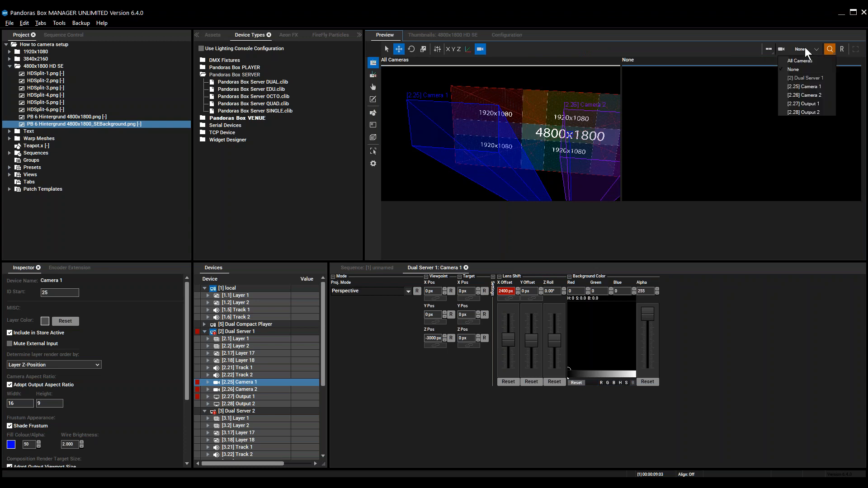
{"action": "left_click", "coordinate": [809, 98]}
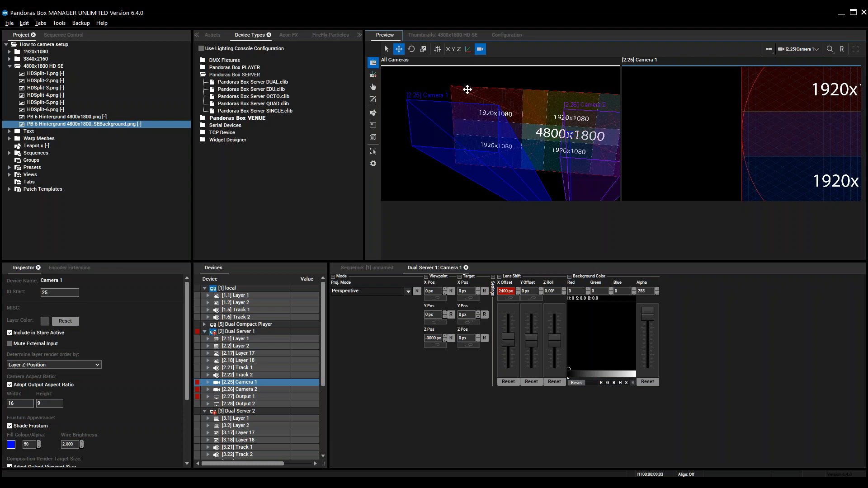
Set the lens shift X Offset of Dual Server 1's Camera 1 to 1440 px.
{"action": "left_click", "coordinate": [507, 291]}
{"action": "type", "text": "4"}
{"action": "type", "text": "/2"}
{"action": "key", "text": "Return"}
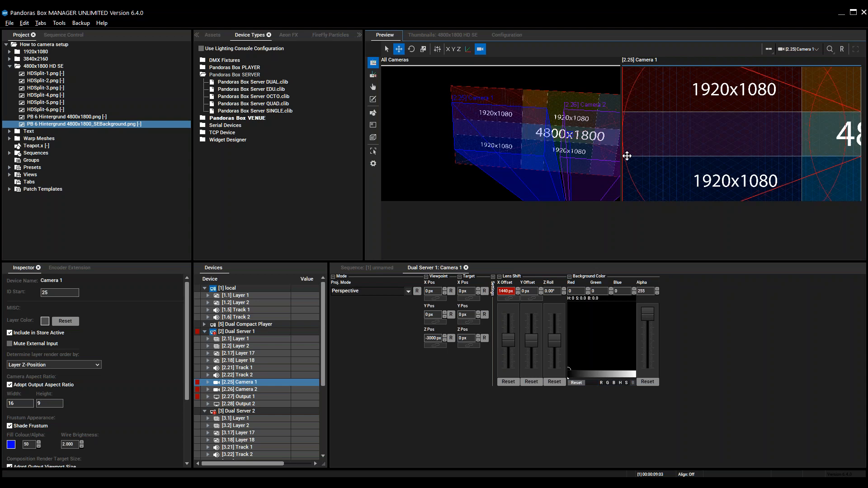
{"action": "scroll", "coordinate": [528, 290], "scroll_direction": "up", "scroll_amount": 5}
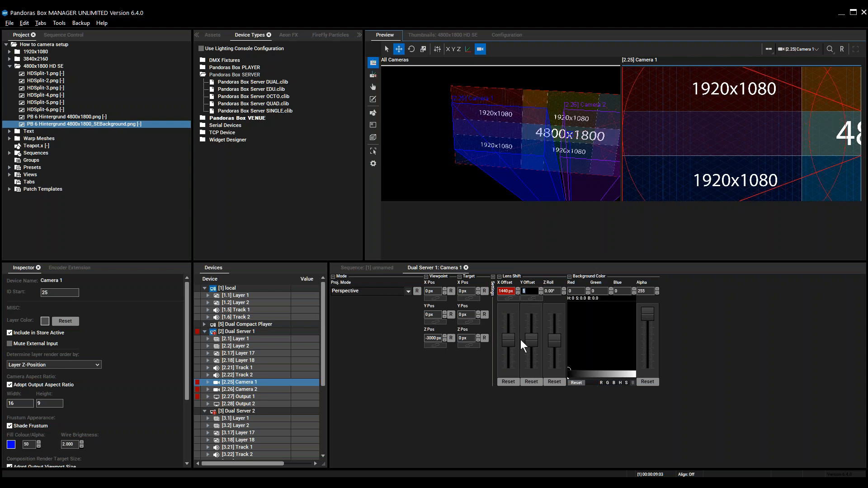
Set the lens shift Y Offset of Dual Server 1's Camera 1 to -1800/2+1080/2, giving -360 px.
{"action": "type", "text": "18"}
{"action": "key", "text": "BackSpace"}
{"action": "key", "text": "BackSpace"}
{"action": "type", "text": "-1800/2+1080/2"}
{"action": "key", "text": "Return"}
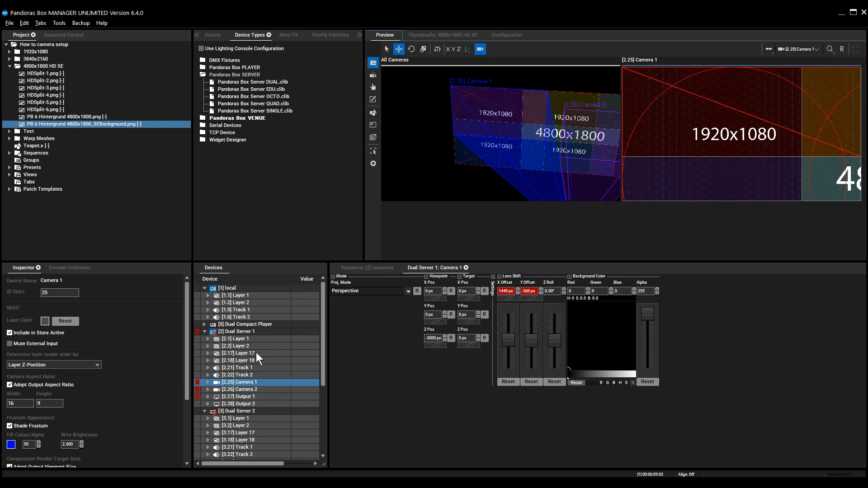
Set Dual Server 1's Camera 2 lens shift to X Offset 1440 px and Y Offset 360 px.
{"action": "left_click", "coordinate": [234, 388]}
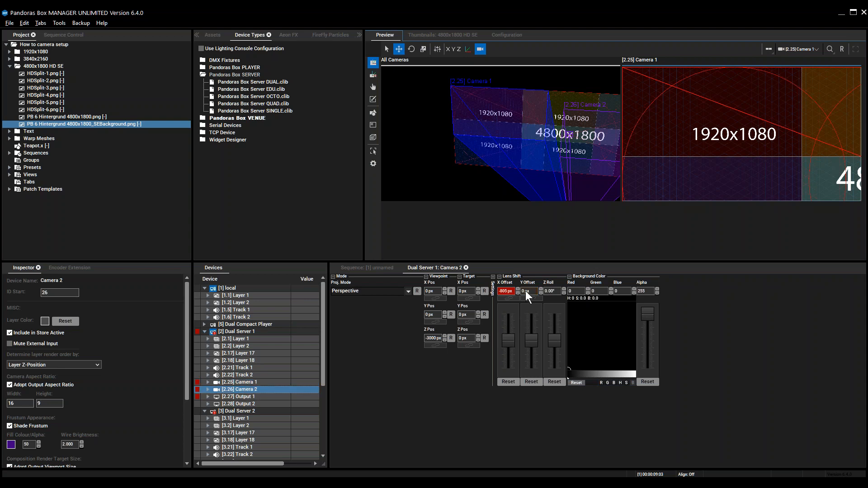
{"action": "left_click", "coordinate": [507, 291]}
{"action": "type", "text": "1440"}
{"action": "key", "text": "Return"}
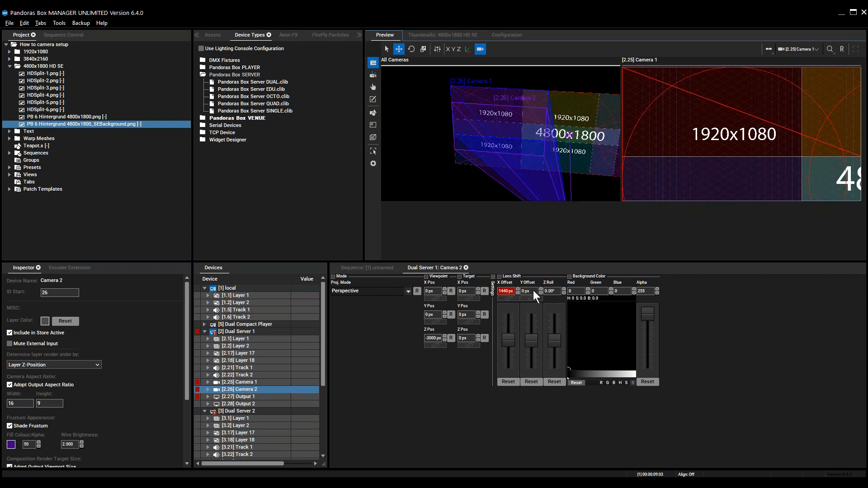
{"action": "type", "text": "360"}
{"action": "key", "text": "Return"}
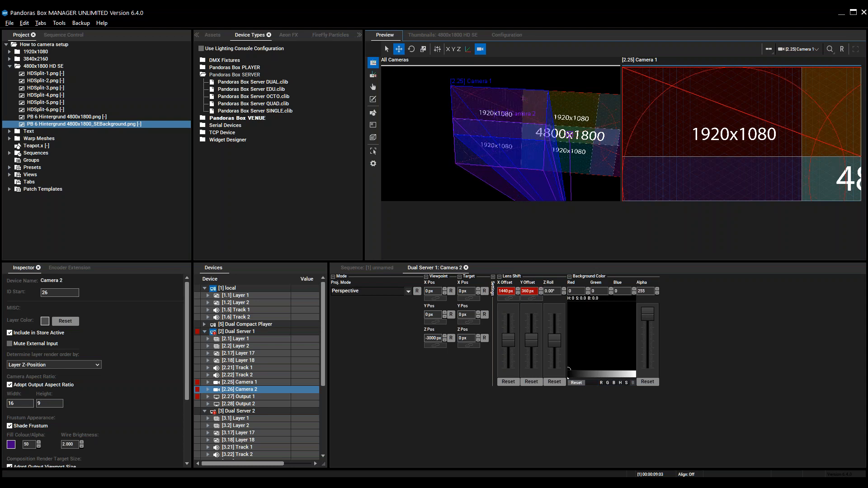
Set the lens shift Y Offset of Dual Server 2's Camera 1 to -360 px and turn on that server's preview.
{"action": "left_click", "coordinate": [240, 426]}
{"action": "scroll", "coordinate": [241, 423], "scroll_direction": "down", "scroll_amount": 5}
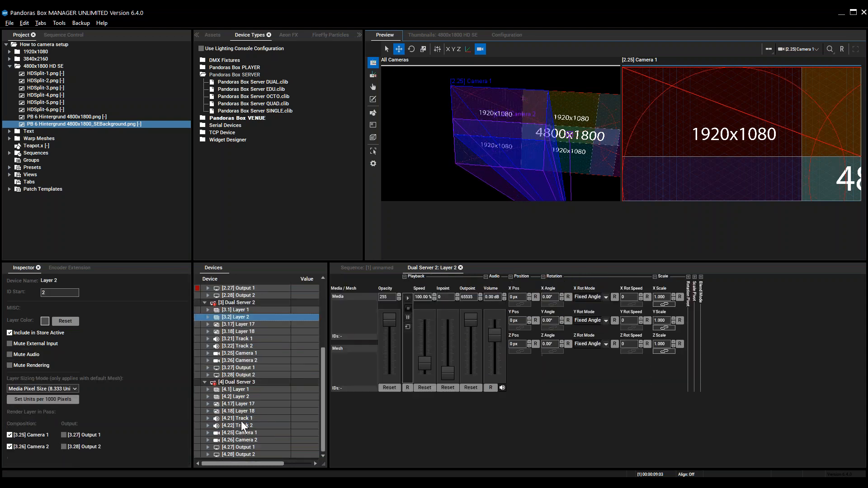
{"action": "left_click", "coordinate": [240, 356]}
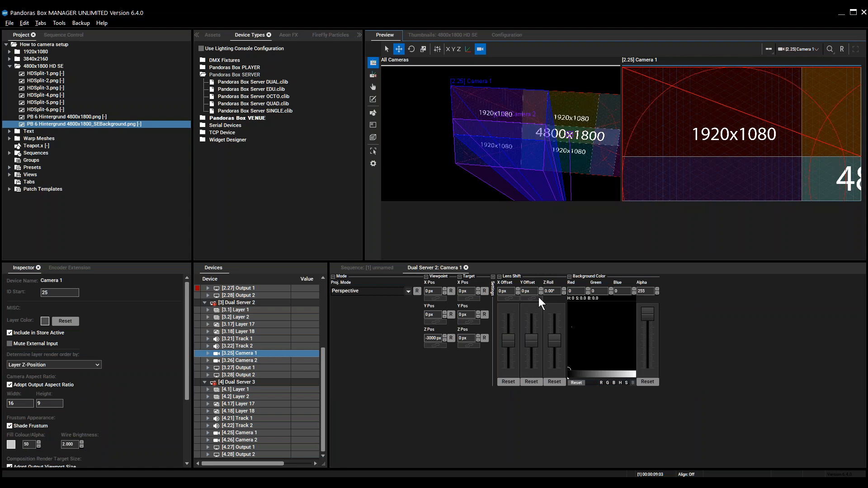
{"action": "type", "text": "-360"}
{"action": "key", "text": "Return"}
{"action": "right_click", "coordinate": [243, 304]}
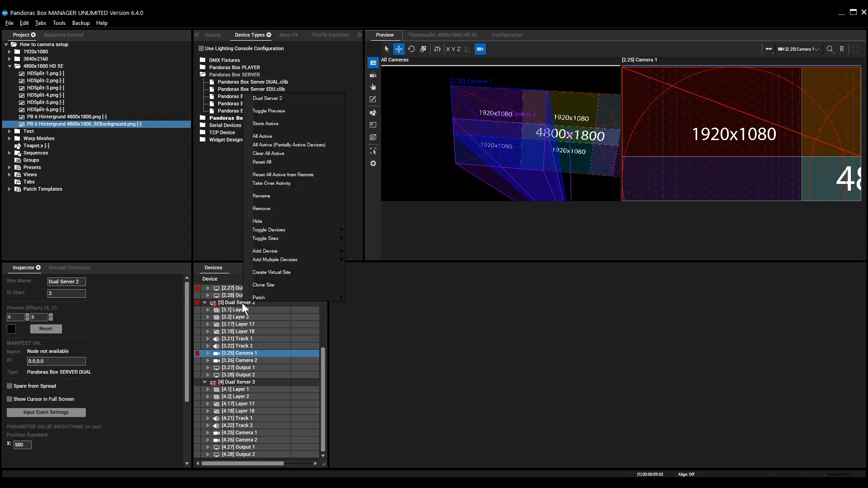
{"action": "left_click", "coordinate": [284, 112]}
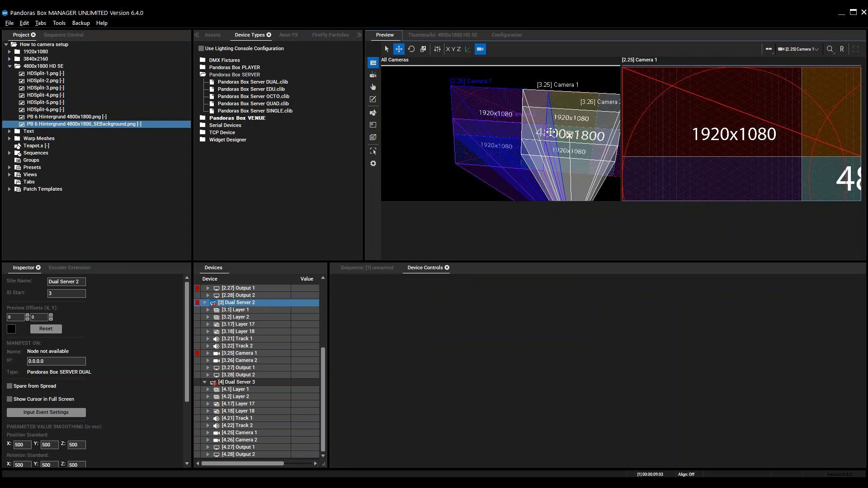
Set the lens shift Y Offset of Dual Server 2's Camera 2 to 360 px.
{"action": "left_click", "coordinate": [235, 361]}
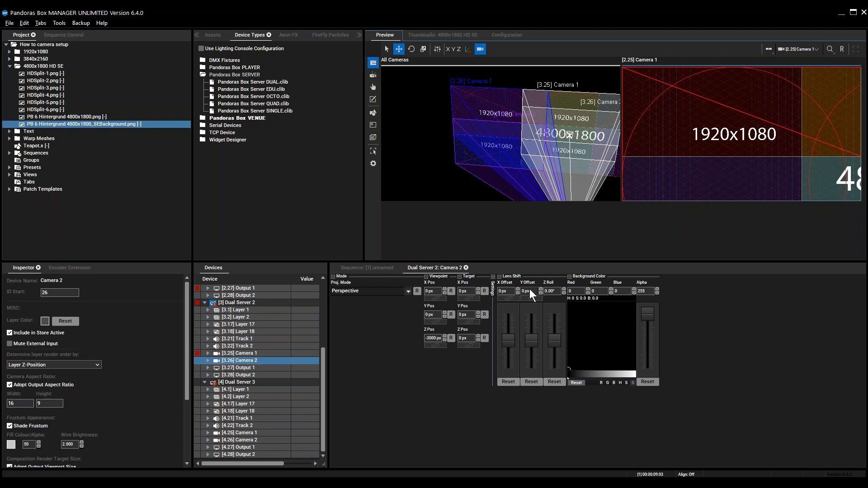
{"action": "type", "text": "360"}
{"action": "key", "text": "Return"}
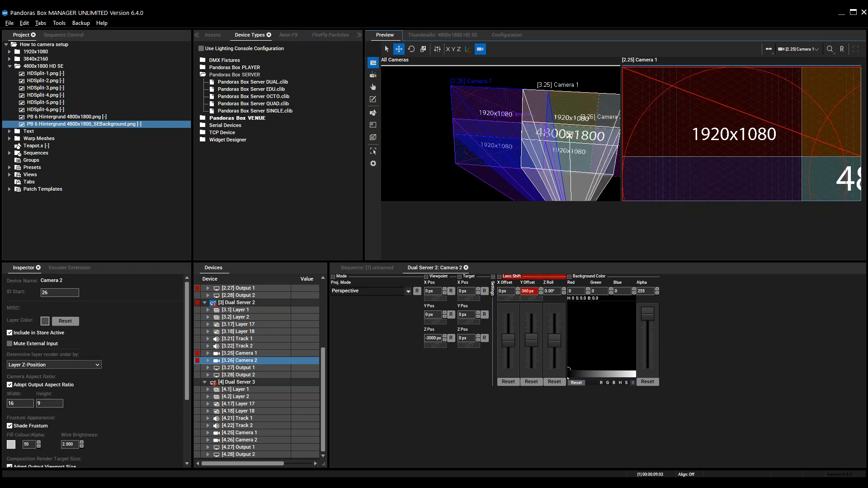
Turn on the preview of Dual Server 3.
{"action": "left_click", "coordinate": [244, 382]}
{"action": "right_click", "coordinate": [245, 382]}
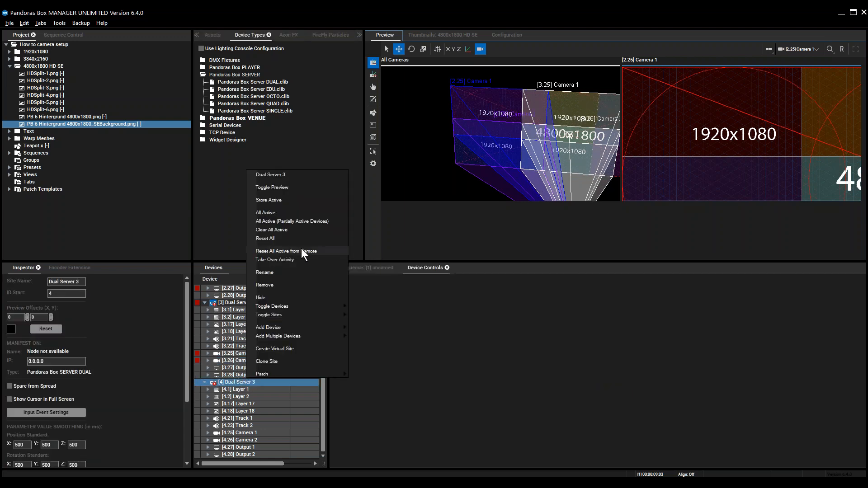
{"action": "left_click", "coordinate": [275, 187]}
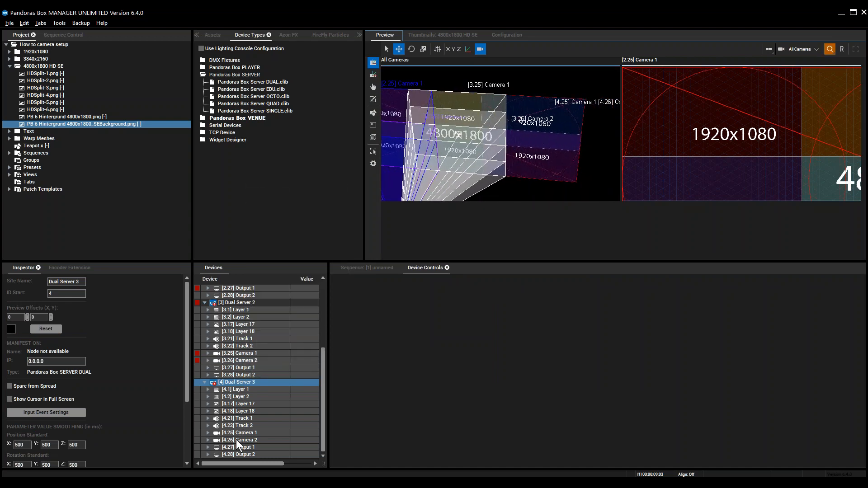
Set Dual Server 3's Camera 1 lens shift to Y Offset -360 px and X Offset -1440 px.
{"action": "left_click", "coordinate": [245, 432]}
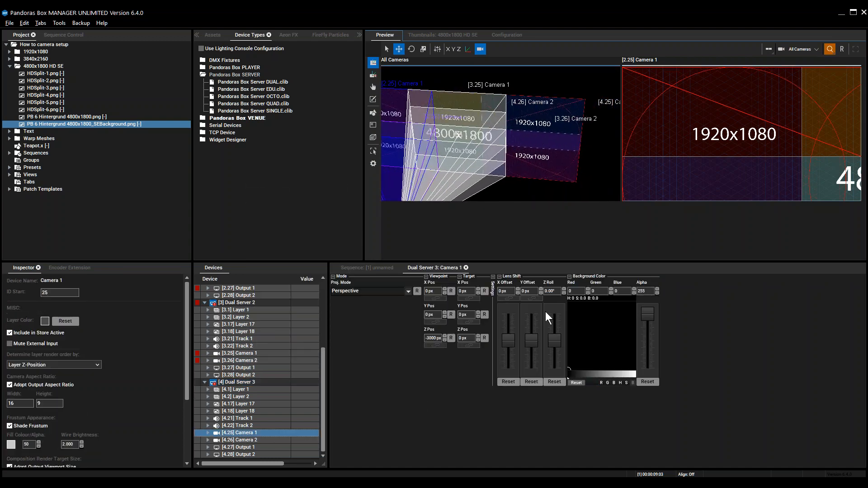
{"action": "left_click", "coordinate": [527, 293]}
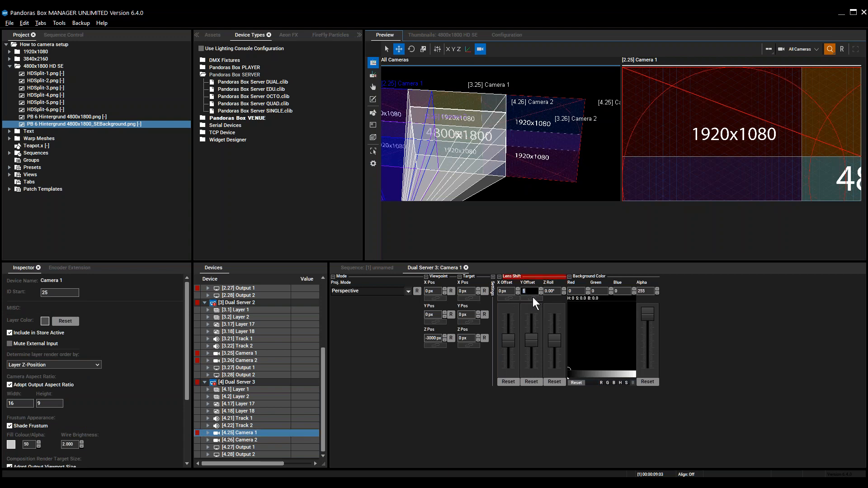
{"action": "type", "text": "-360"}
{"action": "key", "text": "Return"}
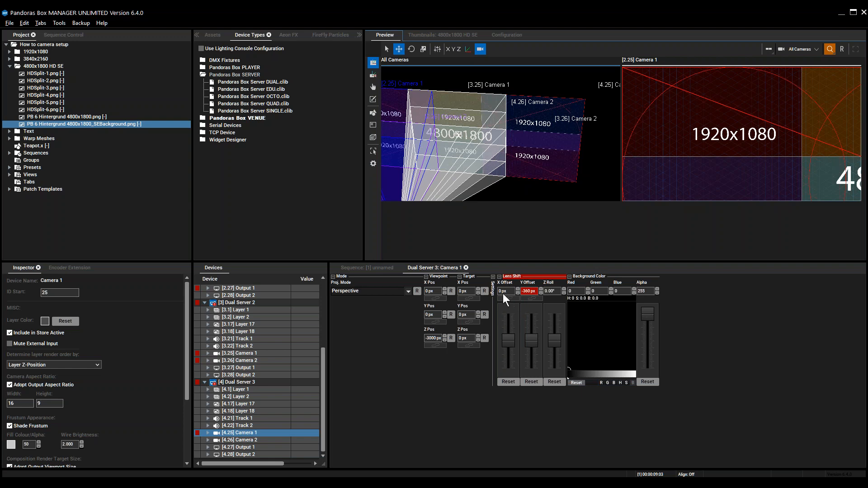
{"action": "type", "text": "-1440"}
{"action": "key", "text": "Return"}
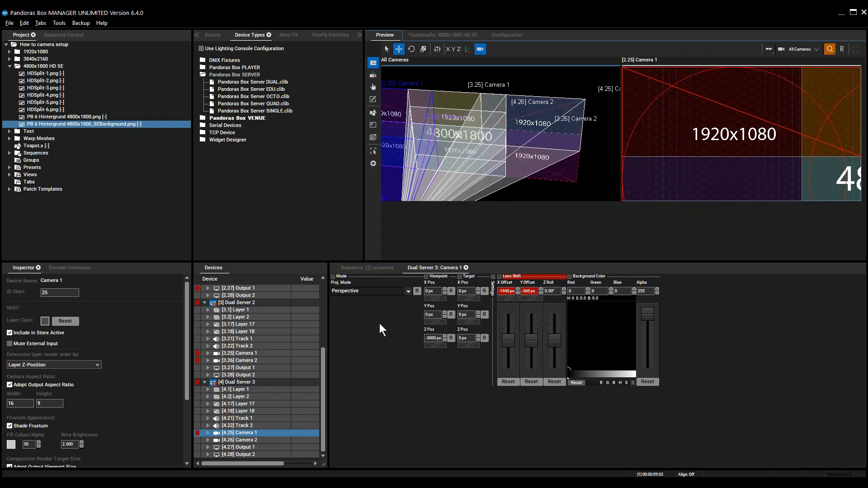
Set Dual Server 3's Camera 2 lens shift to X Offset -1440 px and Y Offset 360 px.
{"action": "left_click", "coordinate": [239, 440]}
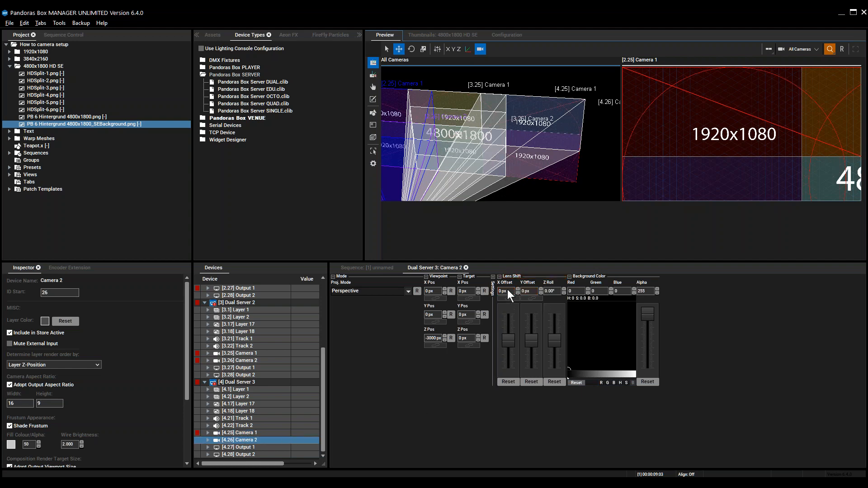
{"action": "type", "text": "1440"}
{"action": "key", "text": "Return"}
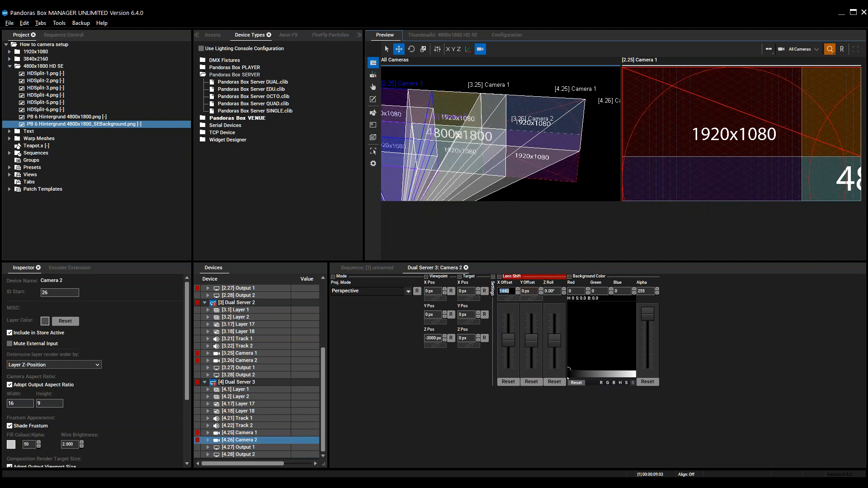
{"action": "type", "text": "-1440"}
{"action": "key", "text": "Return"}
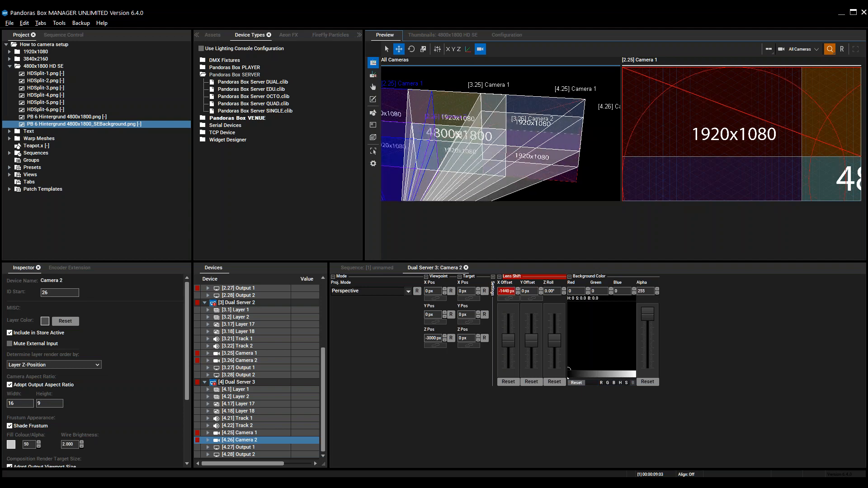
{"action": "scroll", "coordinate": [526, 291], "scroll_direction": "up", "scroll_amount": 5}
{"action": "type", "text": "360"}
{"action": "key", "text": "Return"}
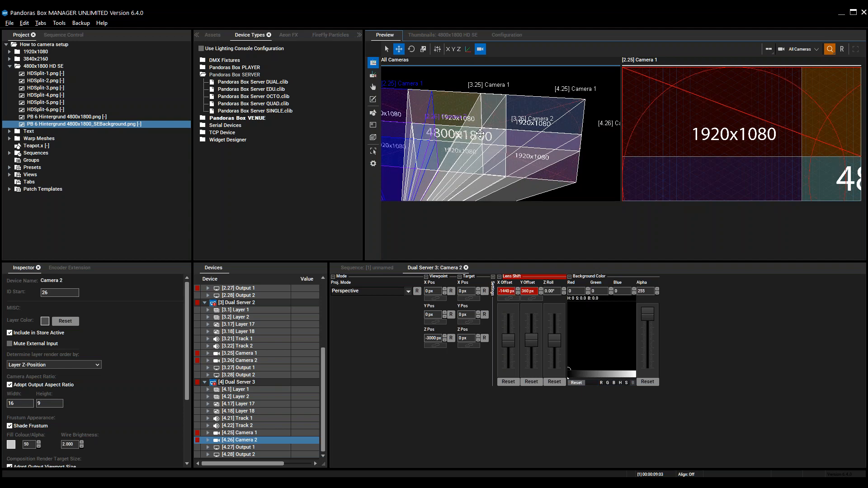
Split the preview into eight views in two rows of four and assign [2.27] Output 1 to the second view.
{"action": "middle_click_drag", "start_coordinate": [480, 132], "coordinate": [512, 136]}
{"action": "left_click", "coordinate": [769, 49]}
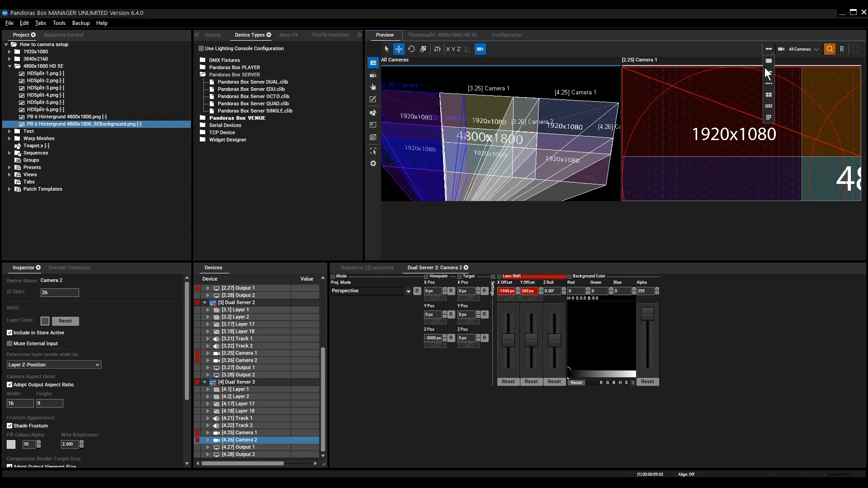
{"action": "left_click", "coordinate": [769, 106]}
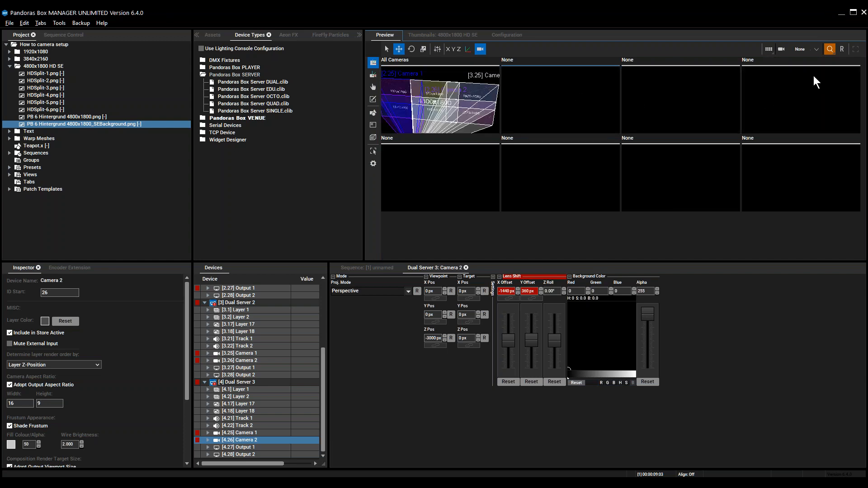
{"action": "left_click", "coordinate": [811, 53]}
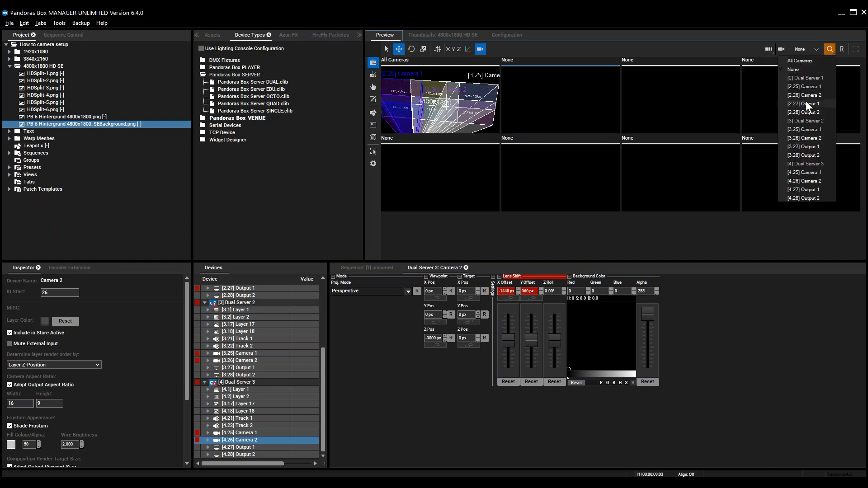
{"action": "left_click", "coordinate": [806, 102]}
Assign [2.28] Output 2 to the preview view directly below [2.27] Output 1.
{"action": "left_click", "coordinate": [700, 106]}
{"action": "left_click", "coordinate": [807, 49]}
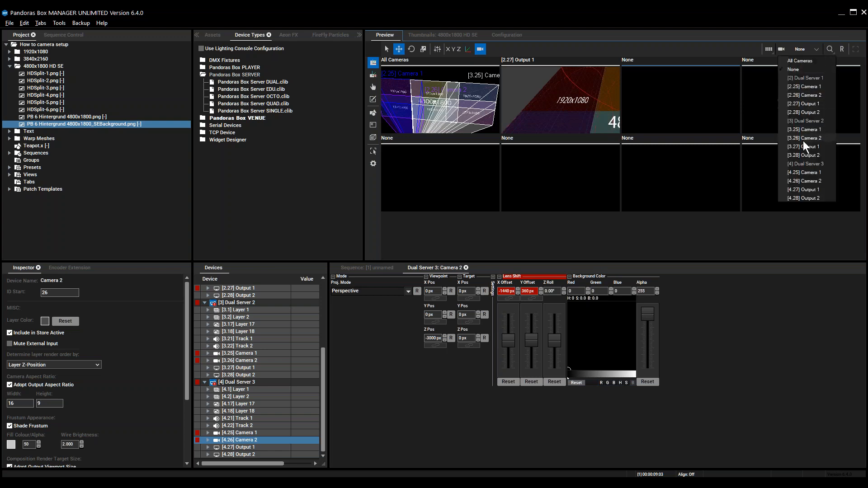
{"action": "left_click", "coordinate": [810, 113]}
{"action": "left_click", "coordinate": [576, 155]}
{"action": "left_click", "coordinate": [818, 50]}
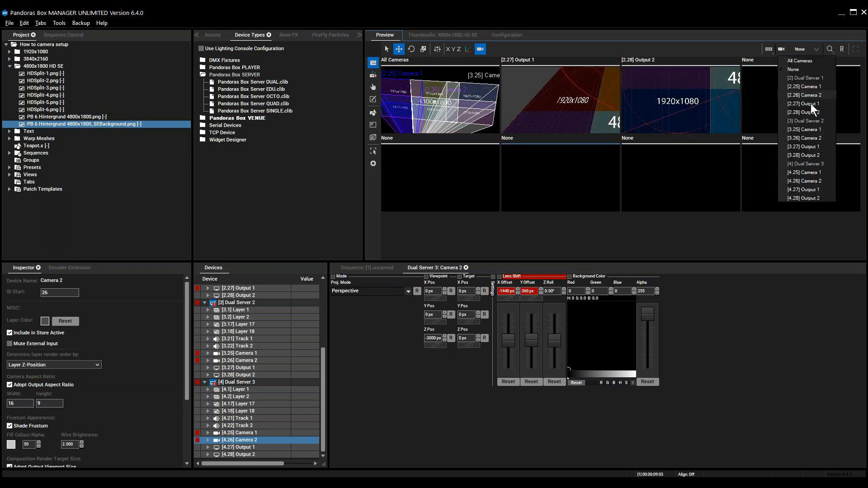
{"action": "left_click", "coordinate": [806, 109]}
Assign [3.27] Output 1 and [3.28] Output 2 of Dual Server 2 to the upper and lower views of the third preview column.
{"action": "left_click", "coordinate": [815, 51]}
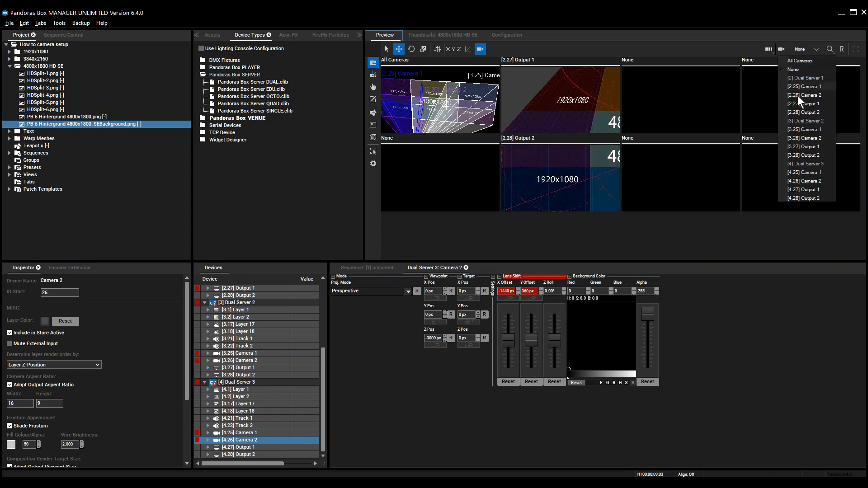
{"action": "left_click", "coordinate": [800, 146]}
{"action": "left_click", "coordinate": [741, 141]}
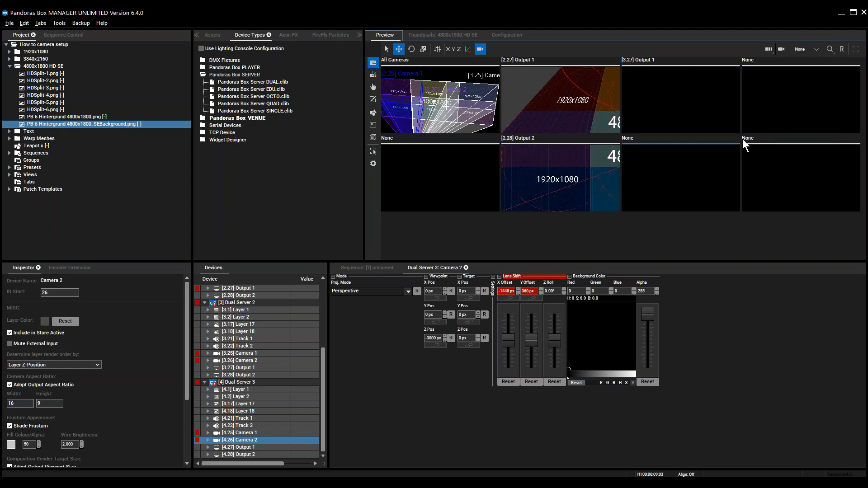
{"action": "left_click", "coordinate": [816, 49]}
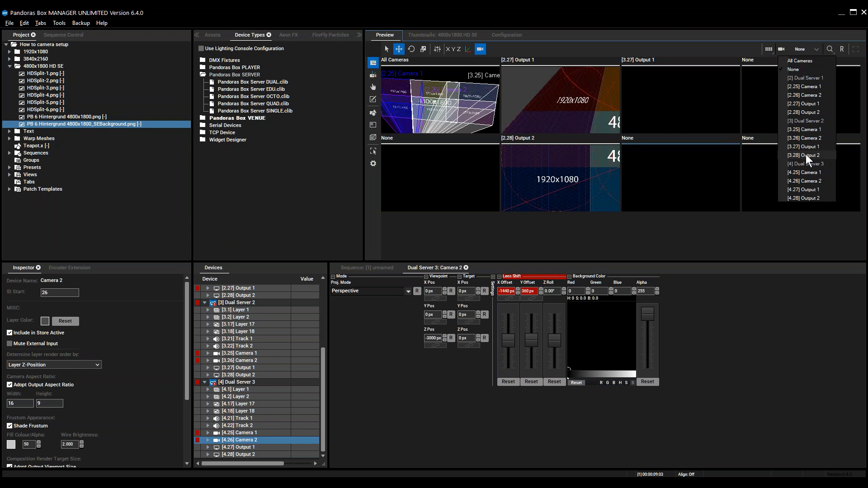
{"action": "left_click", "coordinate": [806, 153]}
Assign [4.27] Output 1 and [4.28] Output 2 of Dual Server 3 to the upper and lower views of the fourth preview column.
{"action": "left_click", "coordinate": [795, 108]}
{"action": "left_click", "coordinate": [812, 49]}
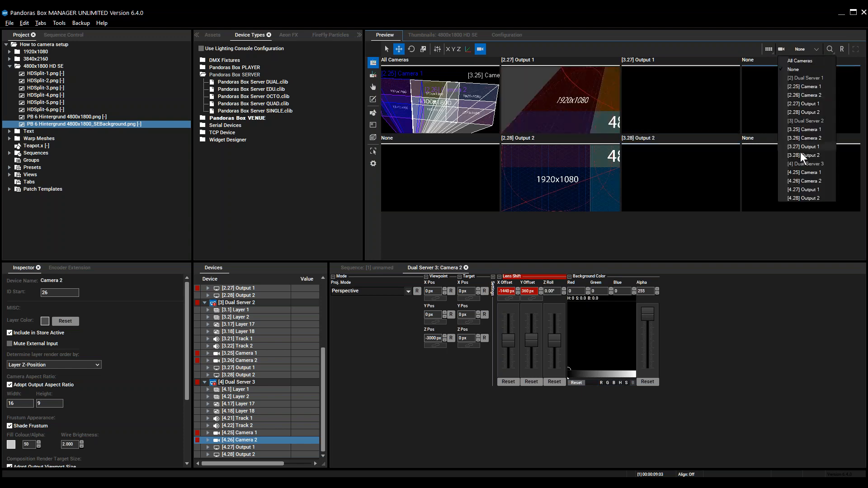
{"action": "left_click", "coordinate": [797, 186]}
{"action": "left_click", "coordinate": [797, 181]}
{"action": "left_click", "coordinate": [817, 49]}
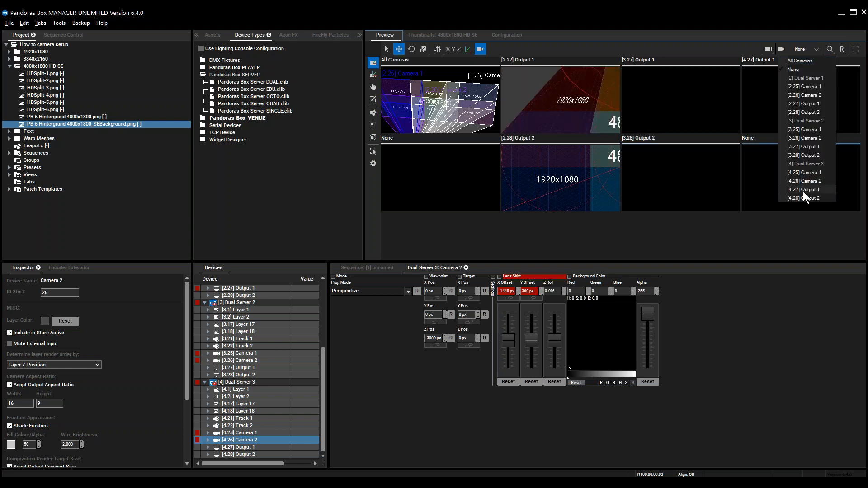
{"action": "left_click", "coordinate": [803, 198]}
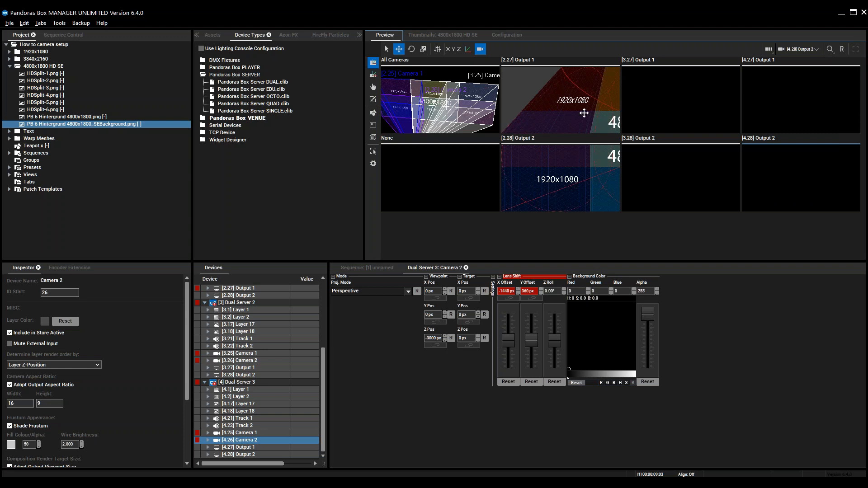
Copy the 4800x1800 background clip from Dual Server 1's Layer 1 to Layer 1 of Dual Server 2 and Dual Server 3 in the sequence.
{"action": "left_click", "coordinate": [386, 267]}
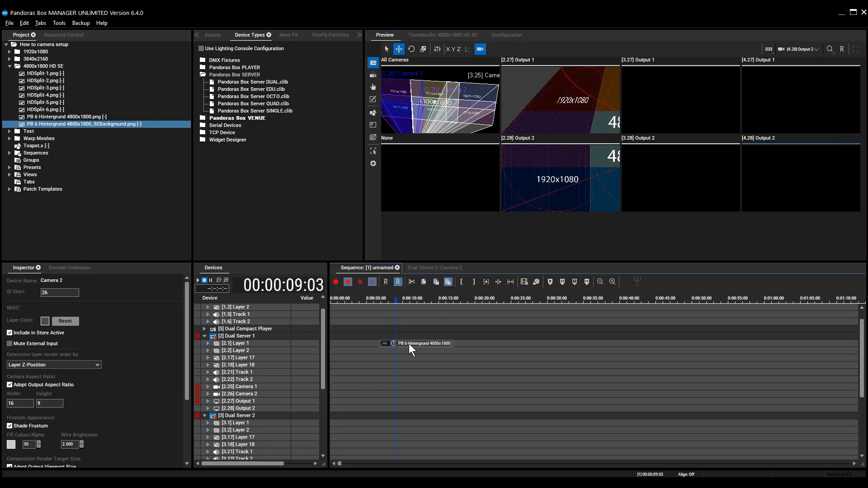
{"action": "left_click_drag", "start_coordinate": [410, 344], "coordinate": [412, 426], "text": "ctrl"}
{"action": "scroll", "coordinate": [412, 426], "scroll_direction": "down", "scroll_amount": 5}
{"action": "left_click_drag", "start_coordinate": [420, 317], "coordinate": [418, 393], "text": "ctrl"}
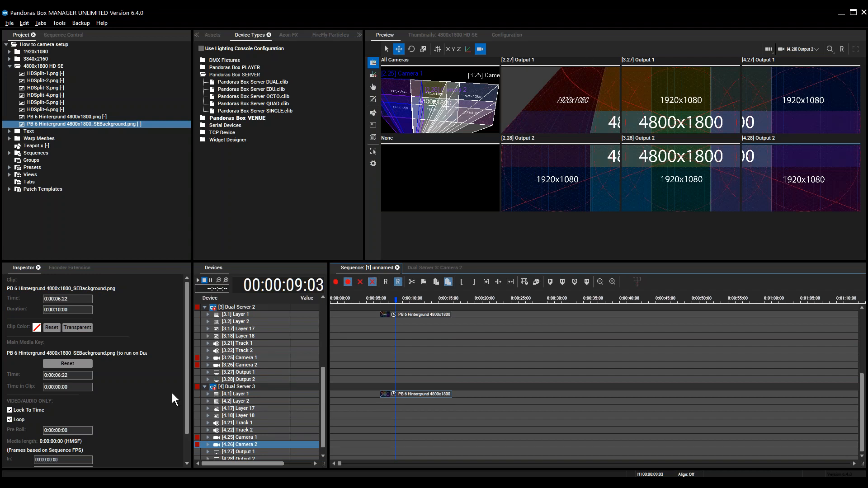
Reset the Left and L. Rot keystone values of Dual Server 1's Output 1.
{"action": "scroll", "coordinate": [246, 368], "scroll_direction": "up", "scroll_amount": 6}
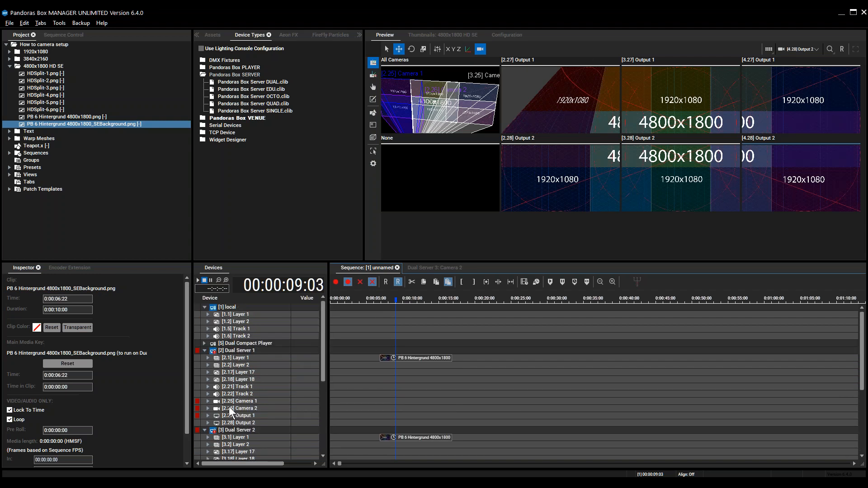
{"action": "double_click", "coordinate": [236, 416]}
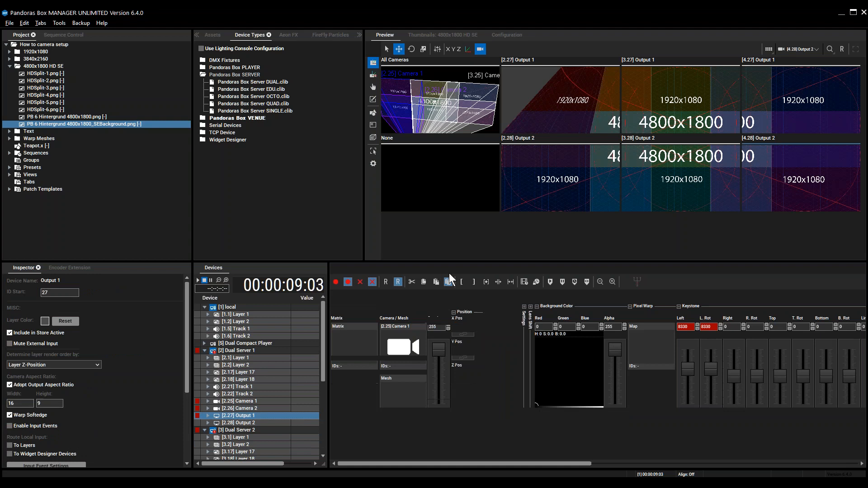
{"action": "left_click", "coordinate": [710, 388]}
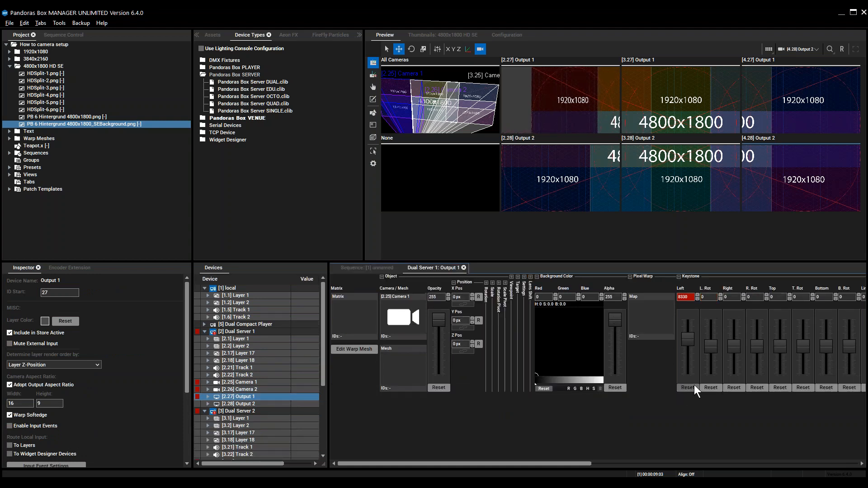
{"action": "left_click", "coordinate": [693, 387]}
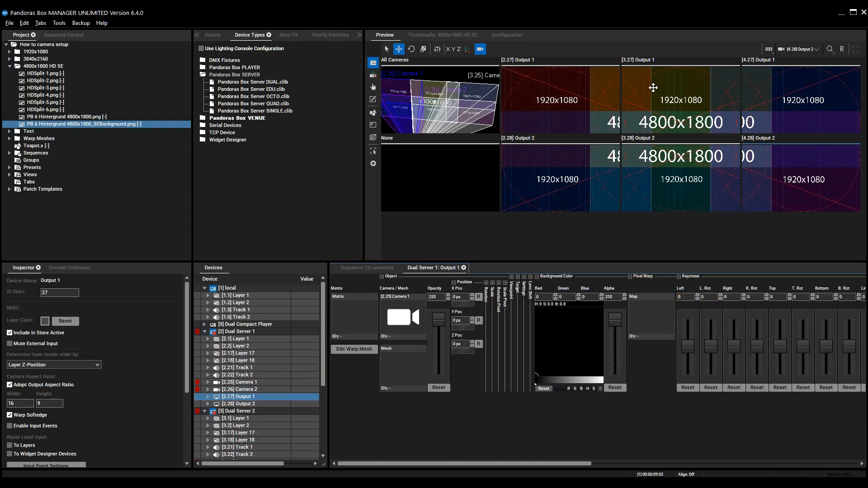
Zoom out the All Cameras view and enable the preview of the Dual Compact Player site.
{"action": "left_click", "coordinate": [435, 102]}
{"action": "scroll", "coordinate": [455, 104], "scroll_direction": "down", "scroll_amount": 4}
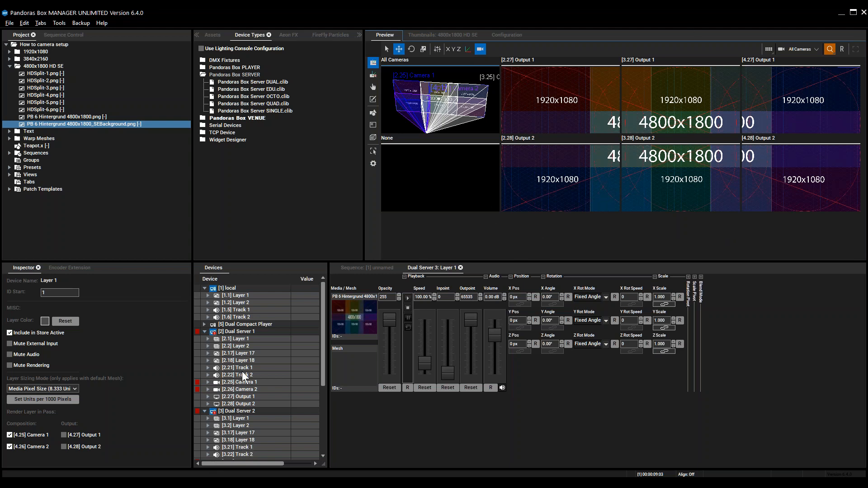
{"action": "left_click", "coordinate": [240, 397]}
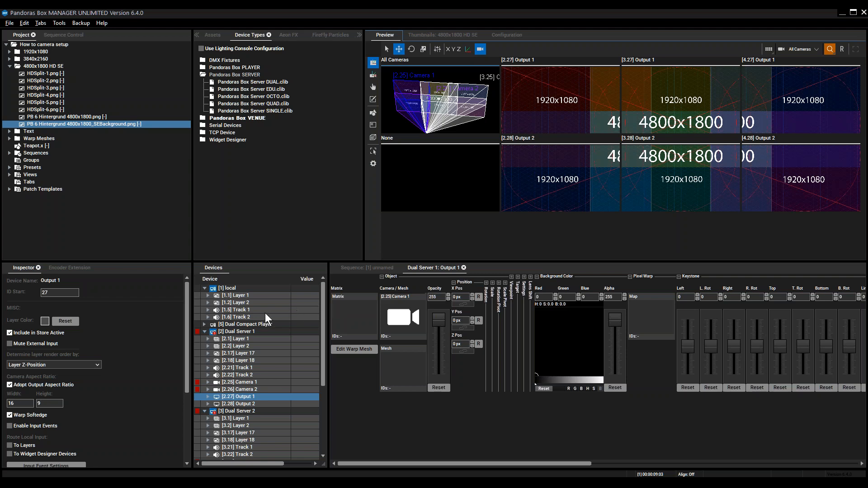
{"action": "left_click", "coordinate": [236, 324]}
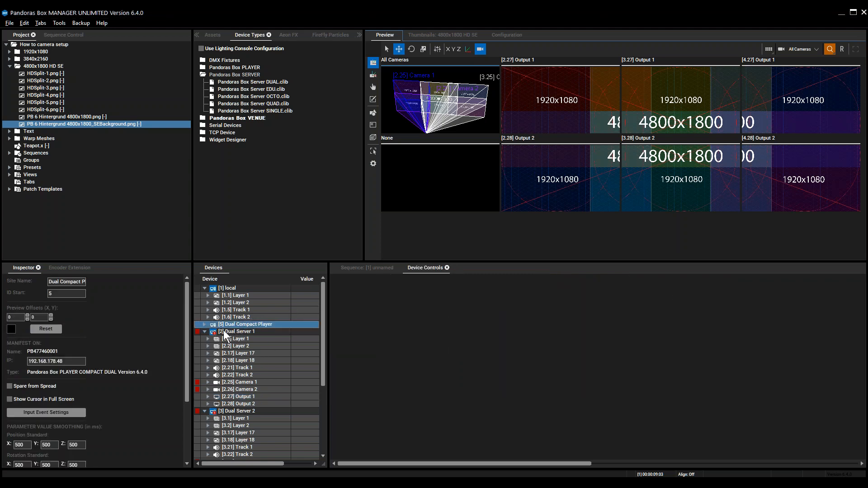
{"action": "left_click", "coordinate": [205, 324]}
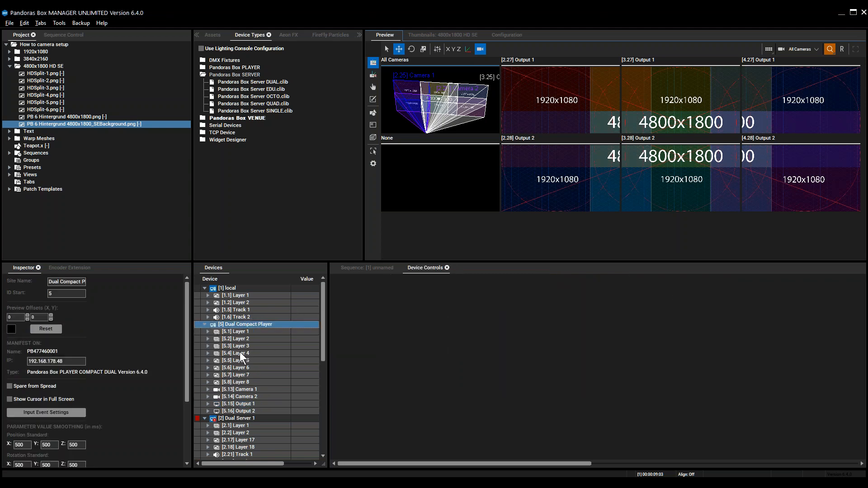
{"action": "right_click", "coordinate": [244, 325]}
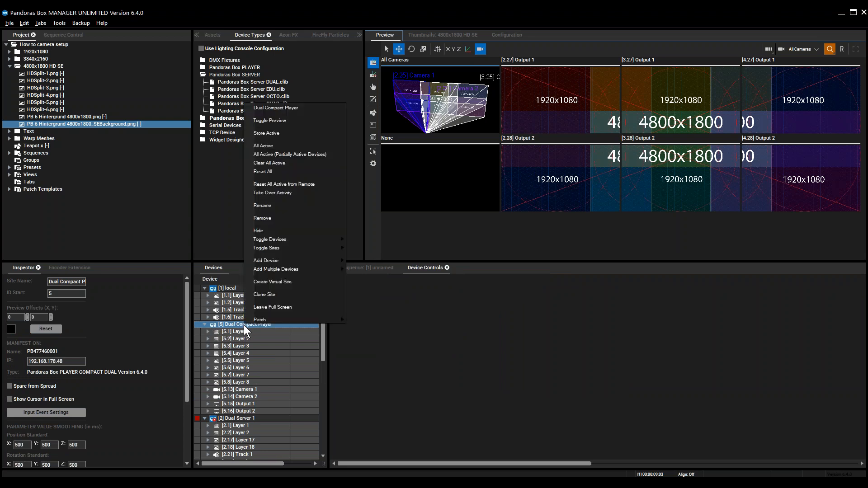
{"action": "left_click", "coordinate": [278, 120]}
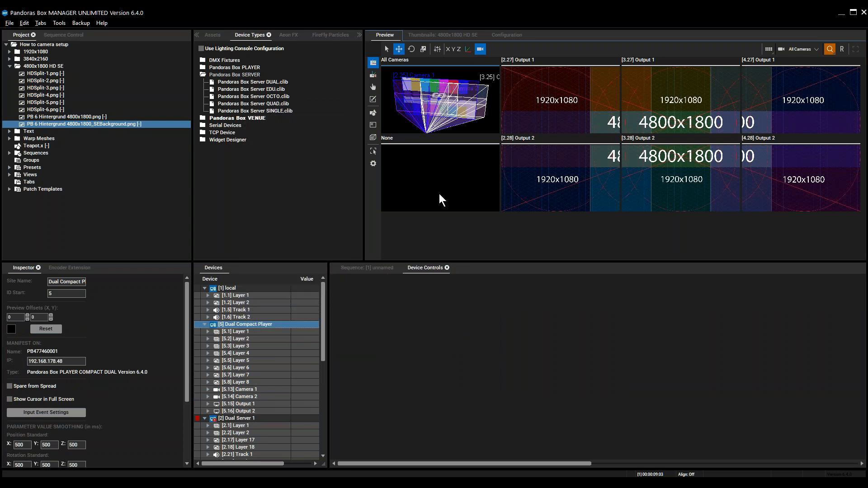
Delete the ColourBars.png clip from the Dual Compact Player and move its Screen1, Screen2 and camera clips to 0:00:23:19 in the sequence.
{"action": "left_click", "coordinate": [368, 267]}
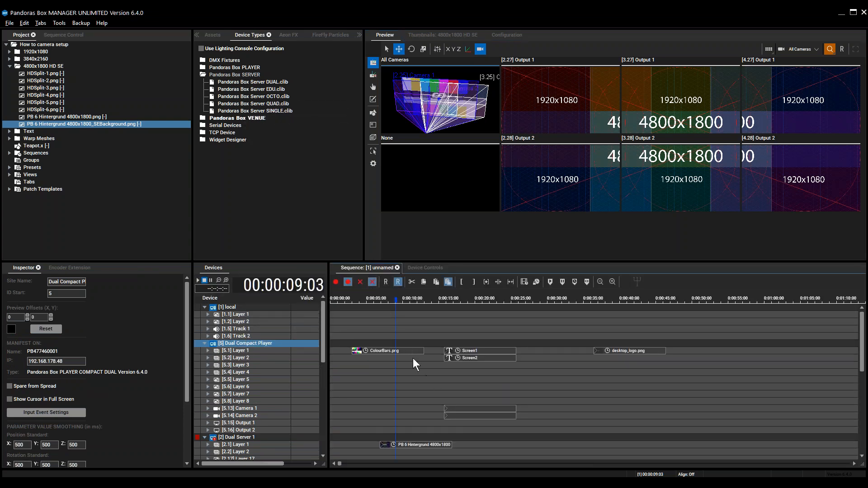
{"action": "left_click", "coordinate": [411, 352]}
{"action": "key", "text": "Delete"}
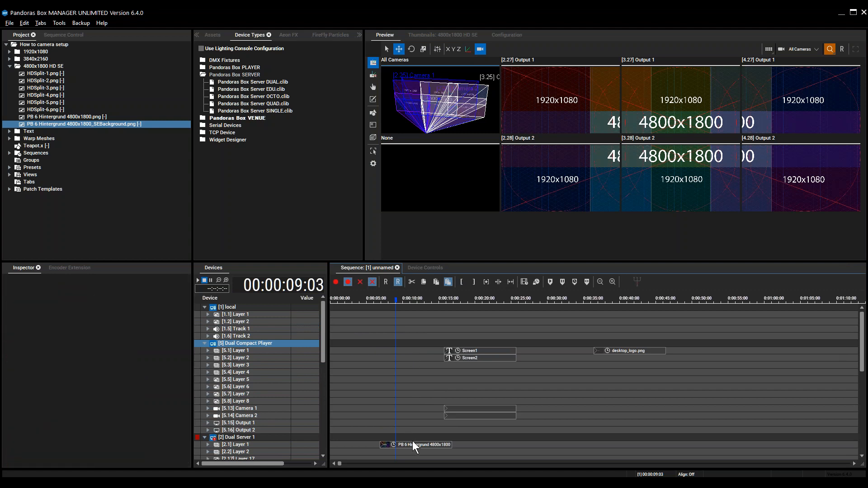
{"action": "left_click_drag", "start_coordinate": [535, 324], "coordinate": [524, 419]}
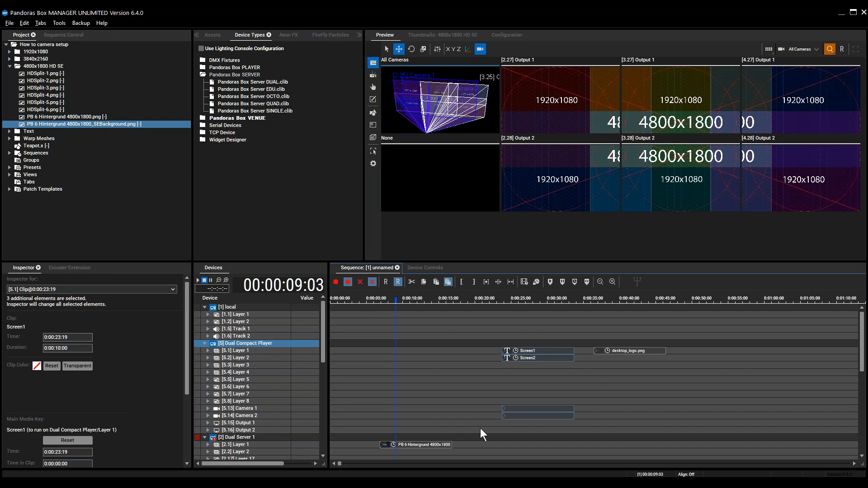
Copy the 4800x1800 background clip to Layer 1 of the Dual Compact Player and spread all resources of the 4800x1800 HD SE folder.
{"action": "left_click_drag", "start_coordinate": [415, 444], "coordinate": [414, 352]}
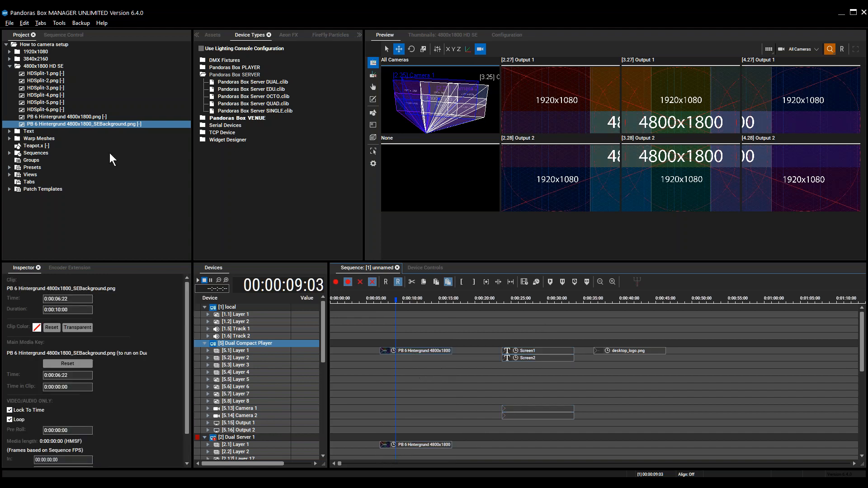
{"action": "right_click", "coordinate": [34, 67]}
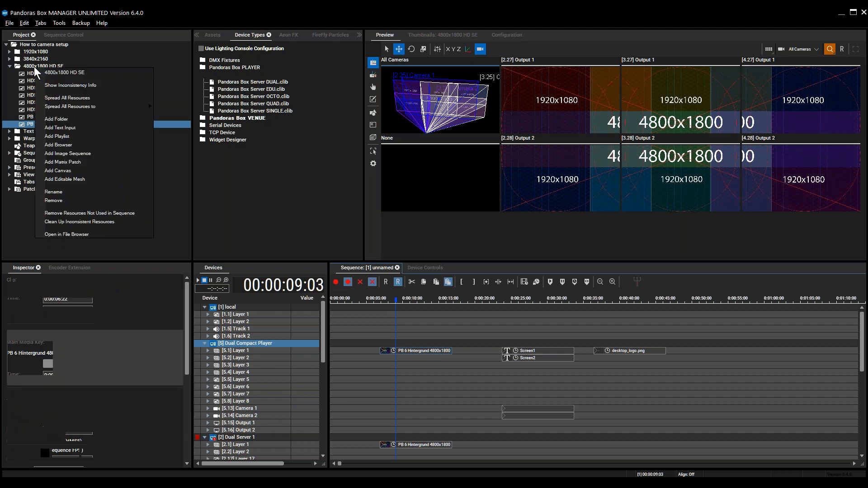
{"action": "left_click", "coordinate": [69, 97]}
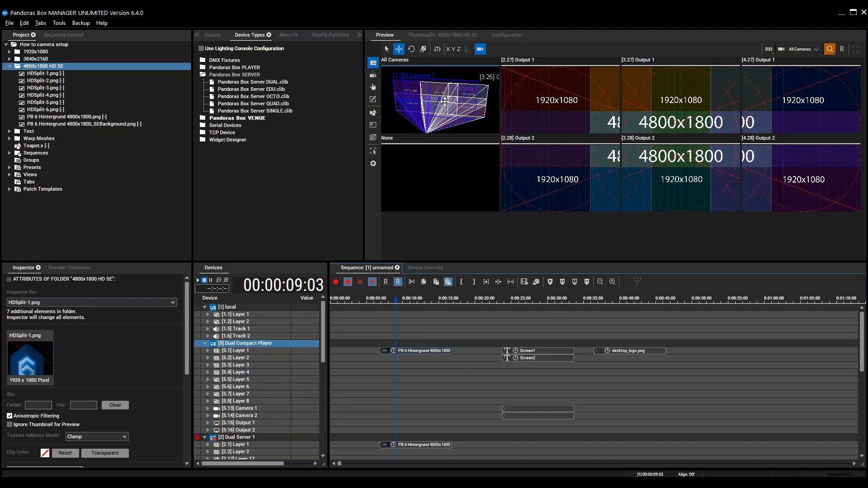
Switch the preview to a single view and display [5.15] Output 1 of the Dual Compact Player.
{"action": "left_click", "coordinate": [769, 49]}
{"action": "left_click", "coordinate": [769, 60]}
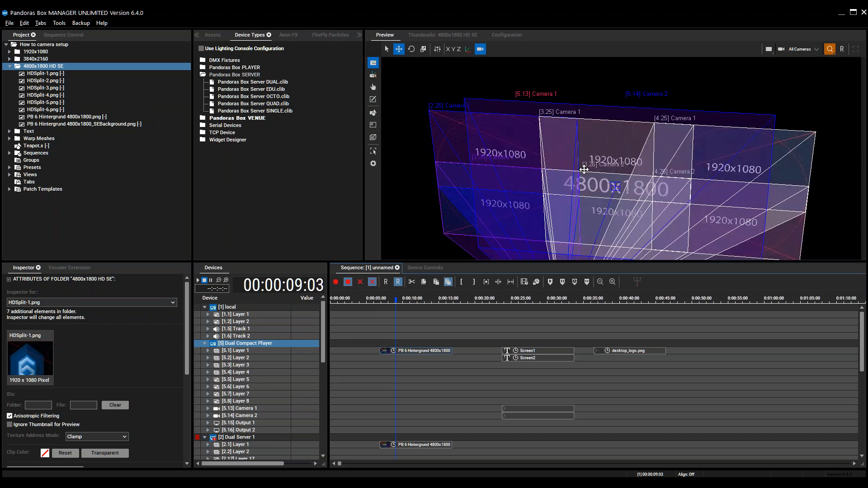
{"action": "left_click_drag", "start_coordinate": [507, 228], "coordinate": [484, 170]}
{"action": "scroll", "coordinate": [484, 170], "scroll_direction": "down", "scroll_amount": 4}
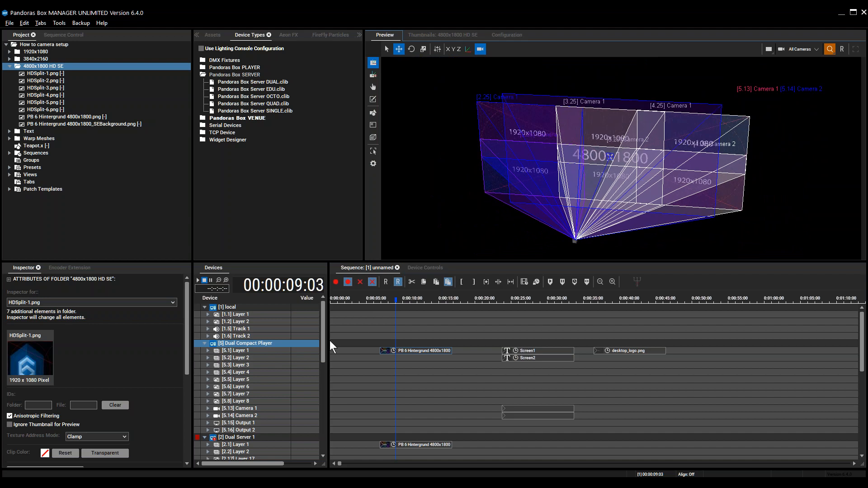
{"action": "left_click", "coordinate": [244, 423]}
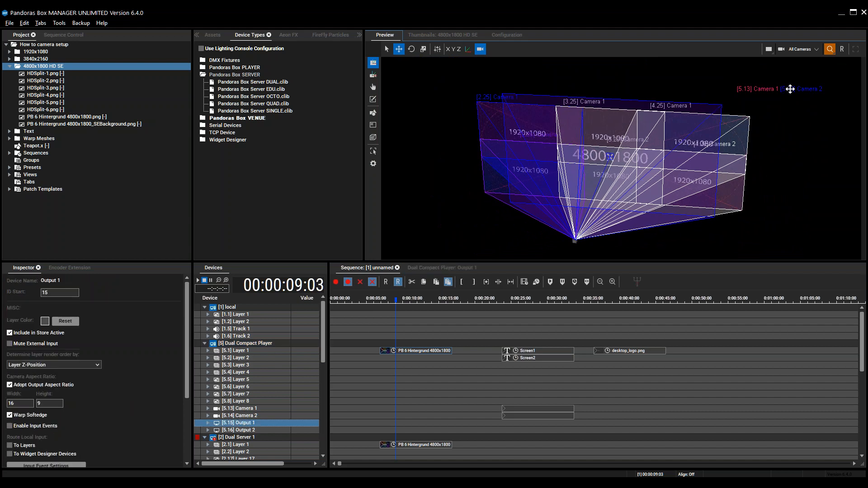
{"action": "left_click", "coordinate": [800, 49]}
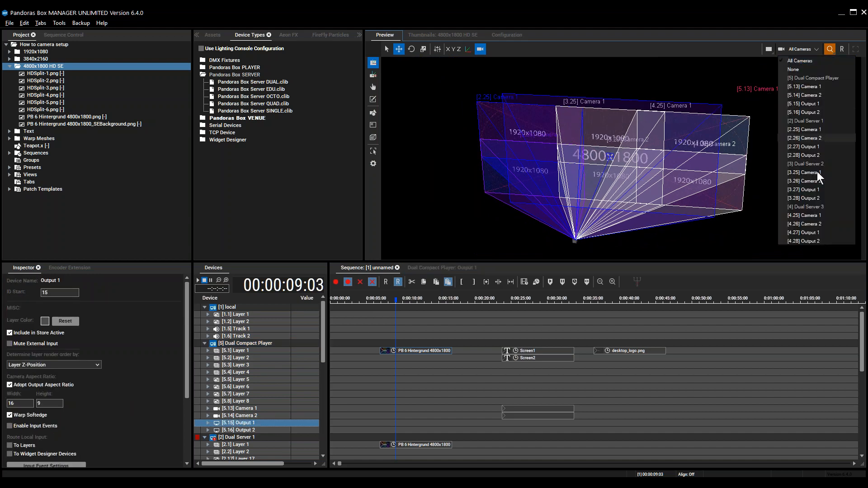
{"action": "left_click", "coordinate": [807, 104]}
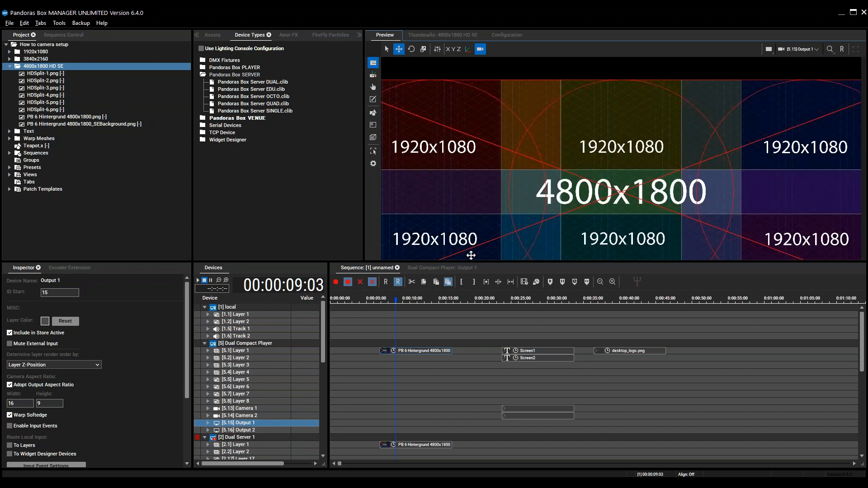
Examine the Dual Compact Player's Output 1 frustum and background layer in an enlarged preview from an angled viewpoint.
{"action": "left_click_drag", "start_coordinate": [477, 264], "coordinate": [483, 374]}
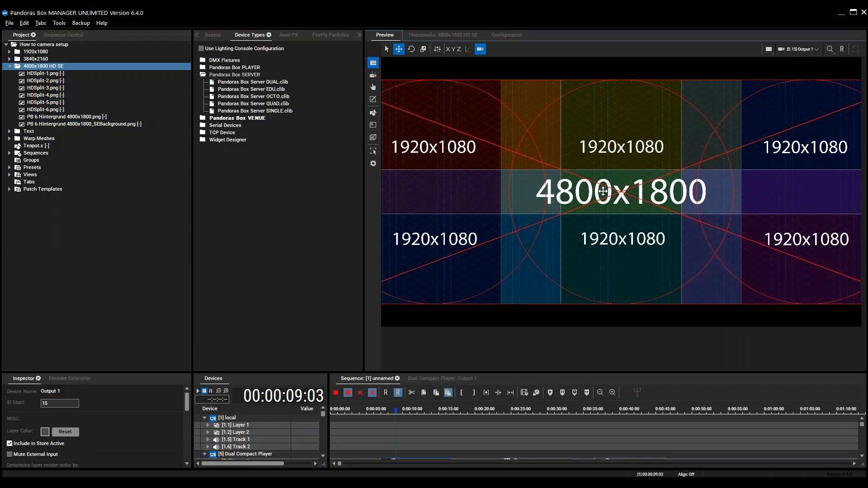
{"action": "left_click", "coordinate": [579, 209]}
{"action": "scroll", "coordinate": [581, 211], "scroll_direction": "down", "scroll_amount": 1}
{"action": "scroll", "coordinate": [582, 211], "scroll_direction": "down", "scroll_amount": 1}
{"action": "scroll", "coordinate": [584, 211], "scroll_direction": "up", "scroll_amount": 1}
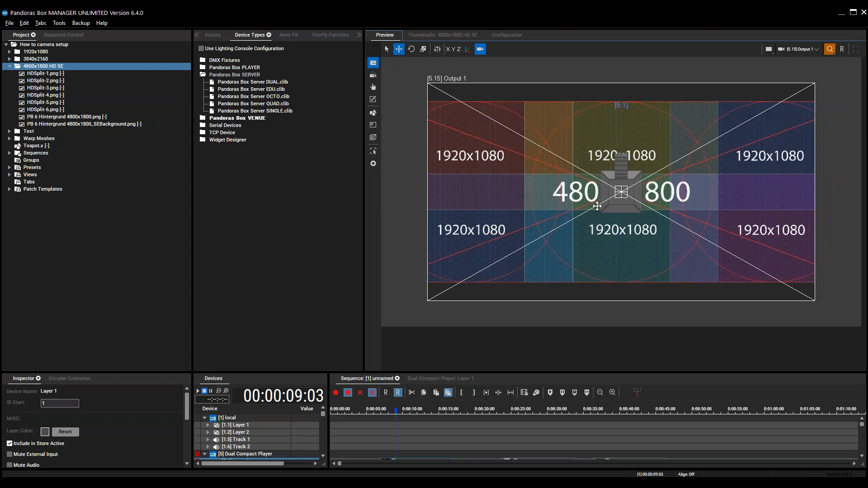
{"action": "middle_click_drag", "start_coordinate": [621, 182], "coordinate": [611, 202]}
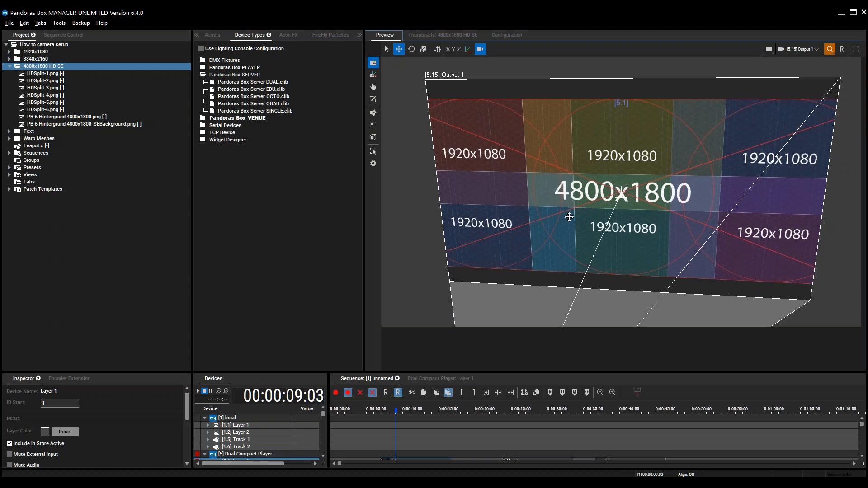
{"action": "left_click_drag", "start_coordinate": [436, 373], "coordinate": [451, 243]}
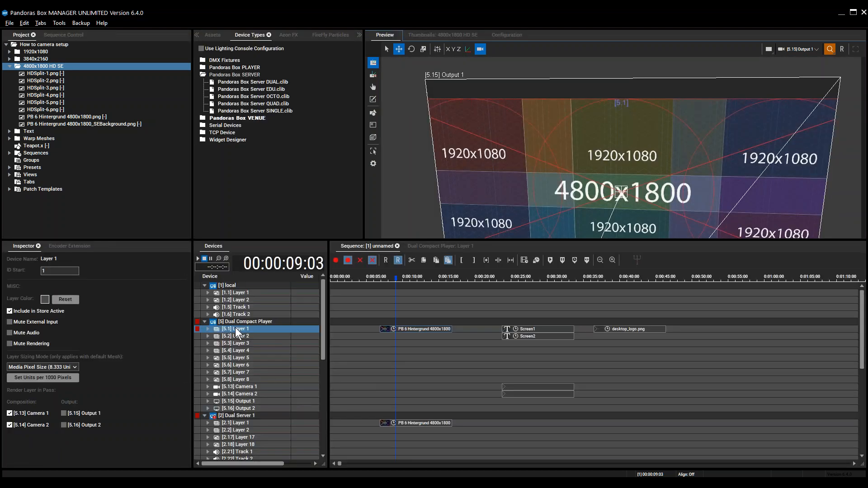
Change the FOV of Dual Server 1's Camera 1 to -81.011.
{"action": "left_click", "coordinate": [204, 322]}
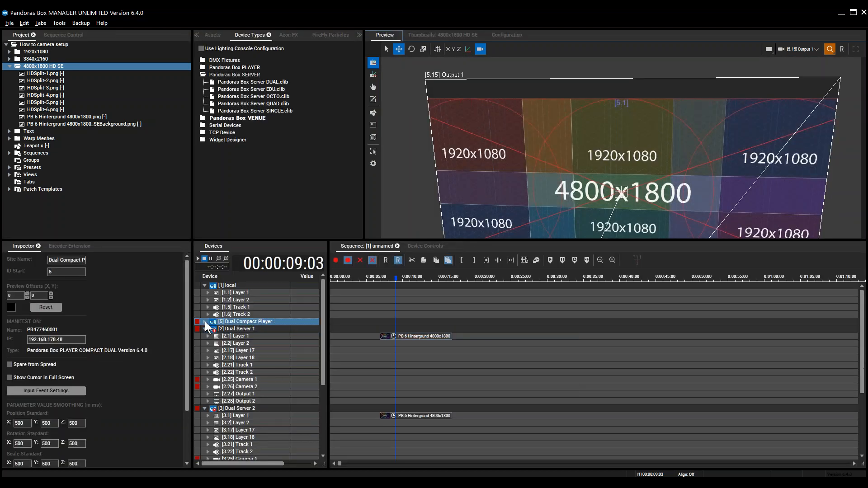
{"action": "left_click", "coordinate": [240, 379]}
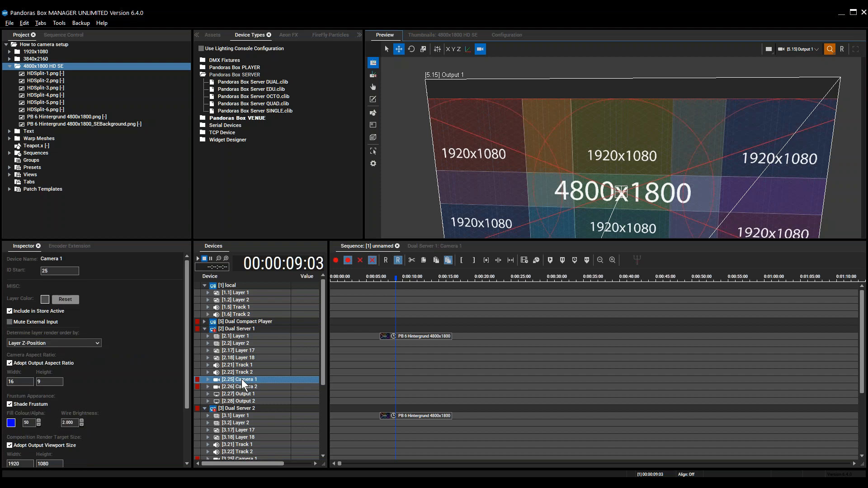
{"action": "left_click", "coordinate": [423, 246]}
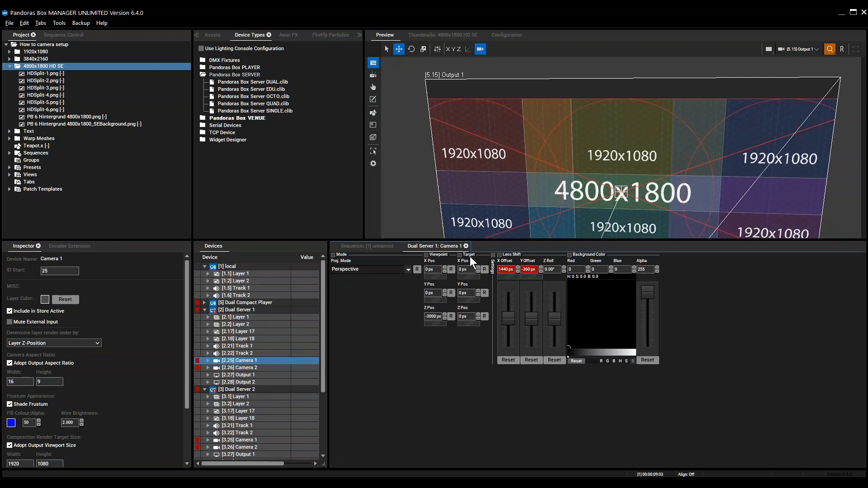
{"action": "left_click", "coordinate": [493, 255]}
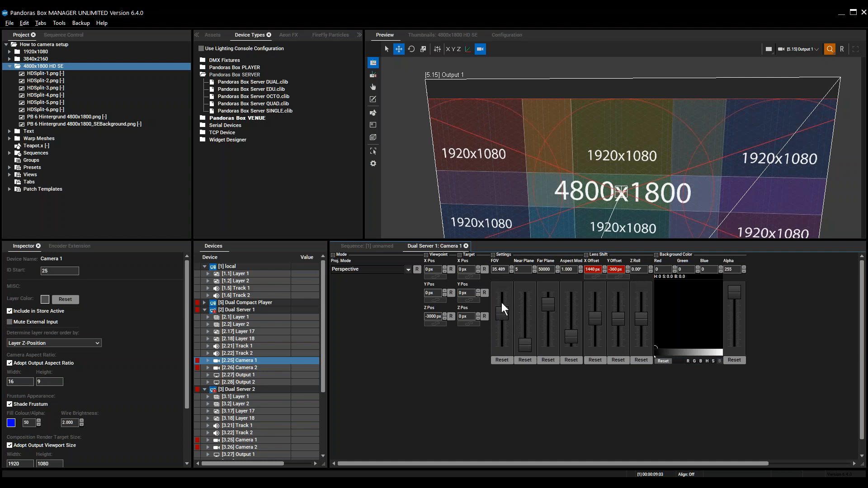
{"action": "left_click_drag", "start_coordinate": [501, 272], "coordinate": [497, 372]}
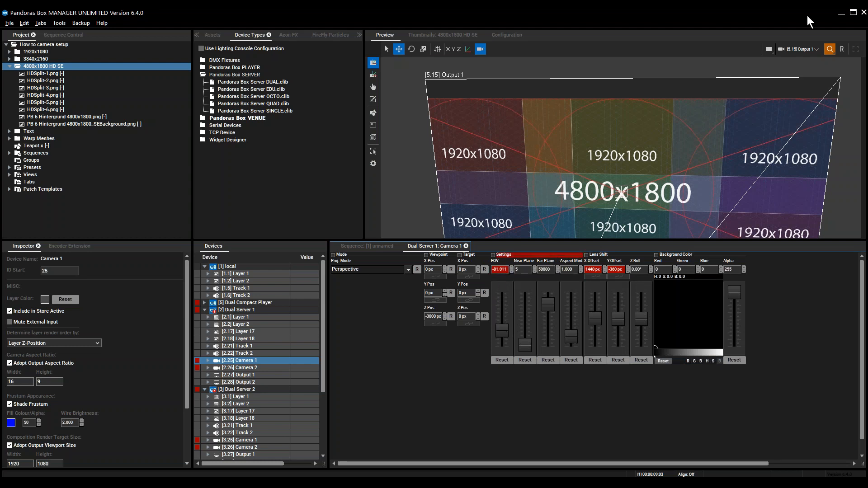
Show All Cameras in the preview and change the FOV of Dual Server 1's Camera 1 to -24.011.
{"action": "left_click", "coordinate": [802, 49]}
{"action": "left_click", "coordinate": [790, 61]}
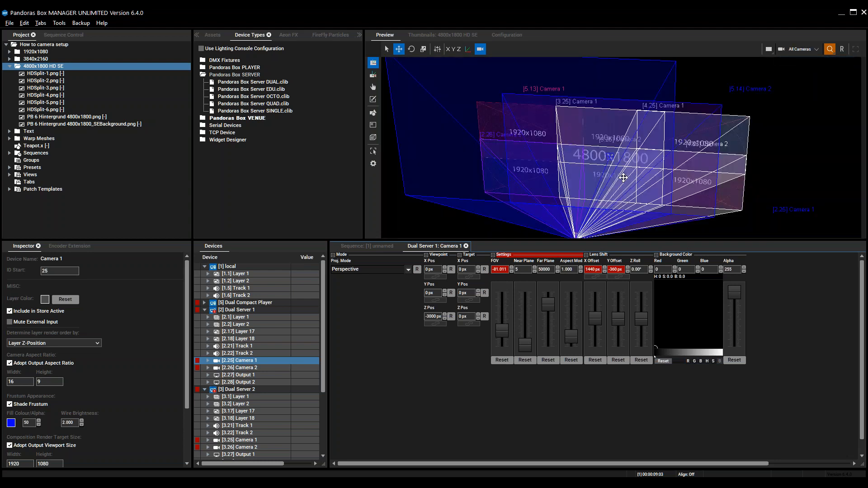
{"action": "left_click_drag", "start_coordinate": [501, 266], "coordinate": [517, 218]}
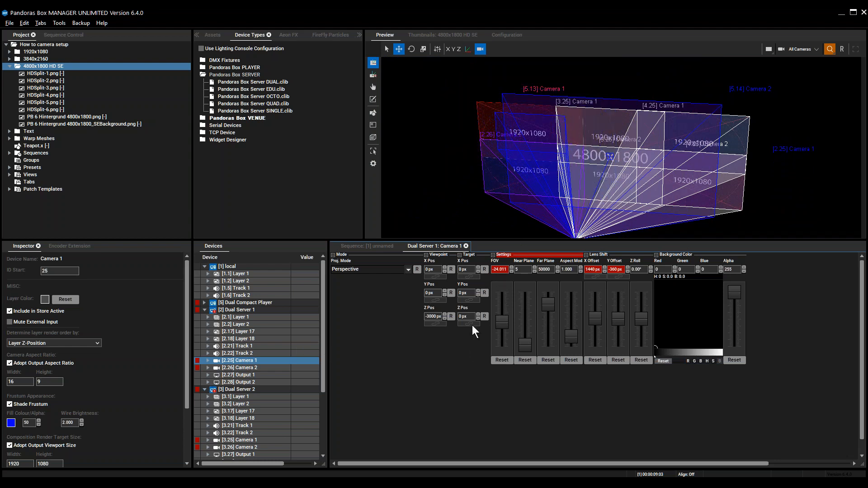
Try an FOV of 40.489 on Dual Server 1's Camera 2, and reset the FOV of both its Camera 1 and Camera 2.
{"action": "left_click", "coordinate": [253, 368]}
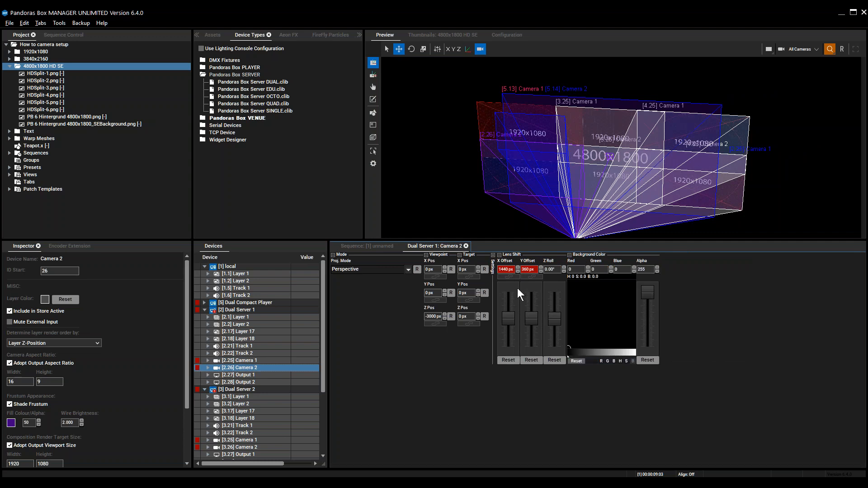
{"action": "left_click", "coordinate": [494, 255]}
{"action": "mouse_move", "coordinate": [497, 269]}
{"action": "left_mouse_down"}
{"action": "mouse_move", "coordinate": [491, 306]}
{"action": "mouse_move", "coordinate": [489, 264]}
{"action": "left_mouse_up"}
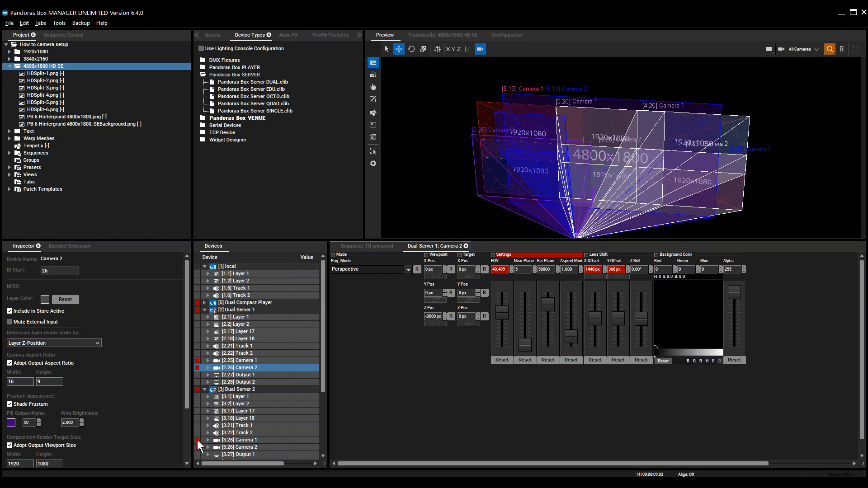
{"action": "left_click", "coordinate": [503, 358]}
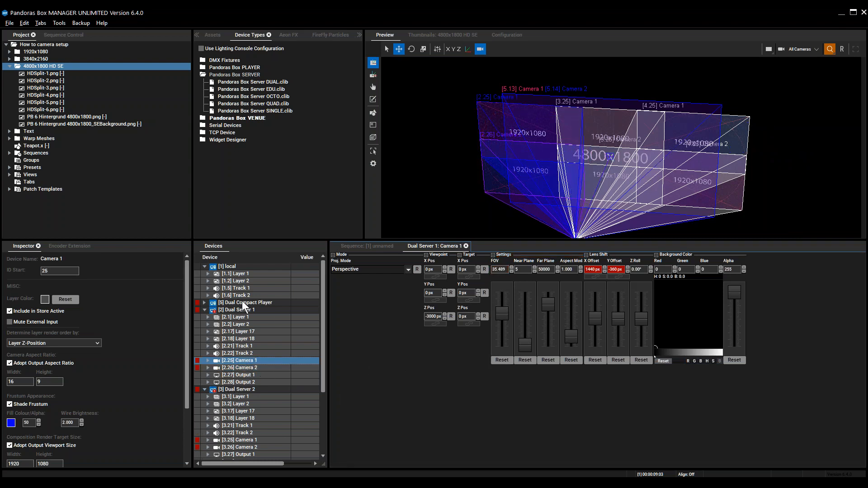
Expand the Dual Compact Player and reduce its Camera 1 FOV to a small frustum around the background's center.
{"action": "double_click", "coordinate": [243, 302]}
{"action": "left_click", "coordinate": [238, 367]}
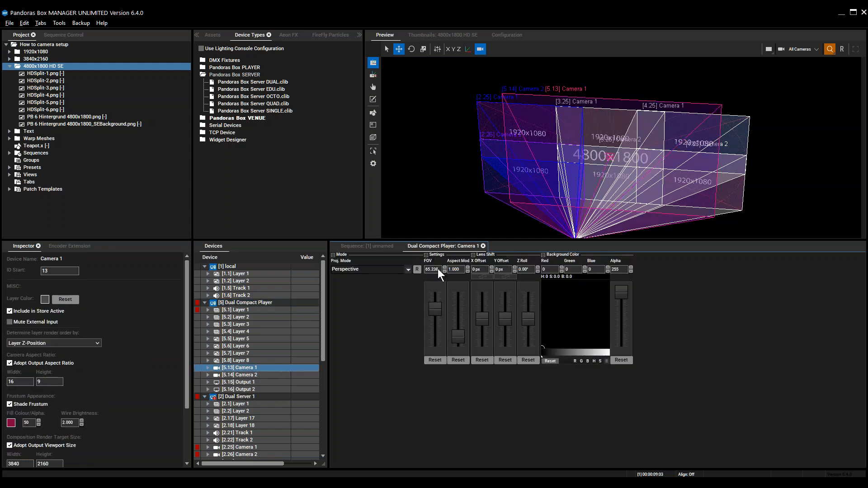
{"action": "left_click_drag", "start_coordinate": [438, 270], "coordinate": [360, 356]}
Set the Dual Compact Player's Camera 2 to an X Offset of 395 px and an FOV of 13.738.
{"action": "left_click", "coordinate": [244, 376]}
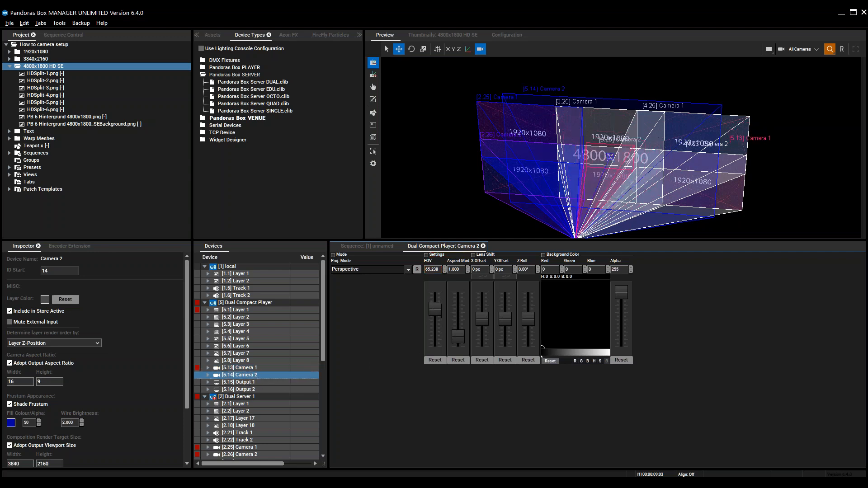
{"action": "left_click_drag", "start_coordinate": [430, 272], "coordinate": [433, 310]}
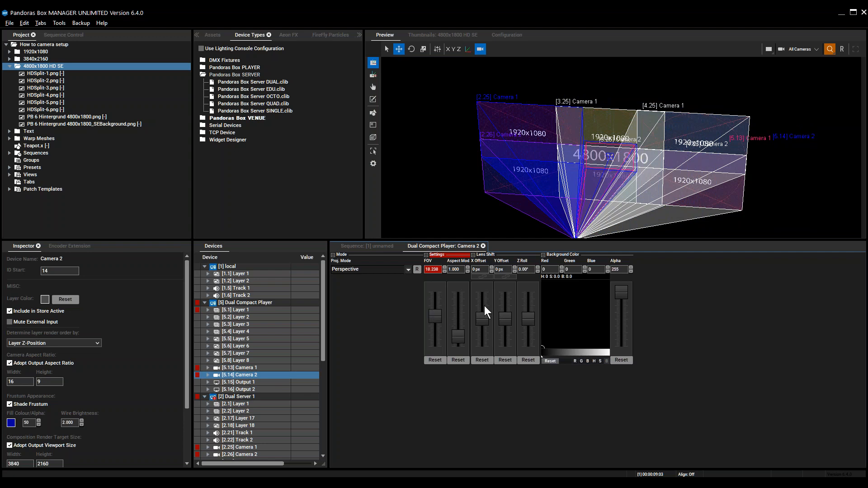
{"action": "left_click_drag", "start_coordinate": [477, 269], "coordinate": [481, 234]}
{"action": "left_click_drag", "start_coordinate": [430, 270], "coordinate": [430, 274]}
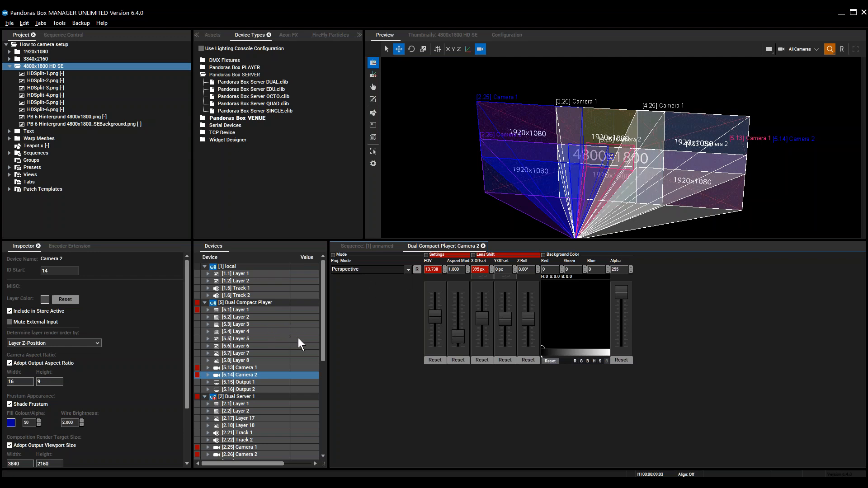
Assign ColourBars.png from the 1920x1080 folder to Layer 2 of the Dual Compact Player.
{"action": "left_click", "coordinate": [235, 317]}
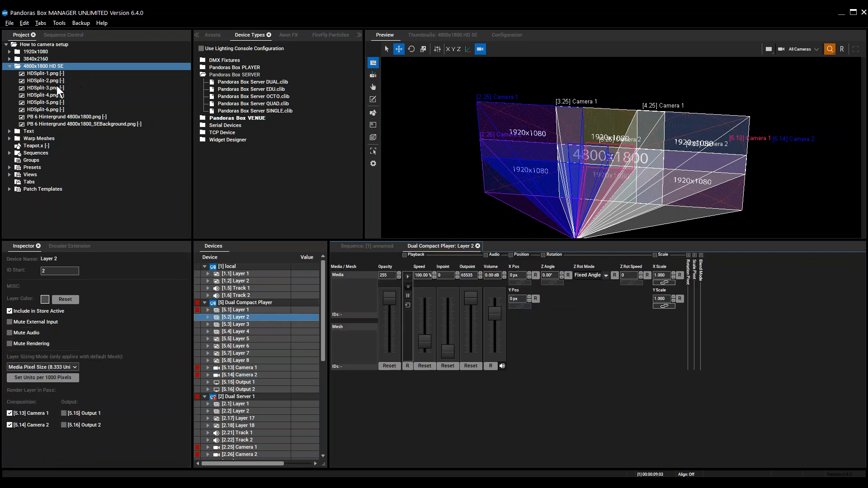
{"action": "double_click", "coordinate": [35, 52]}
{"action": "left_click", "coordinate": [45, 60]}
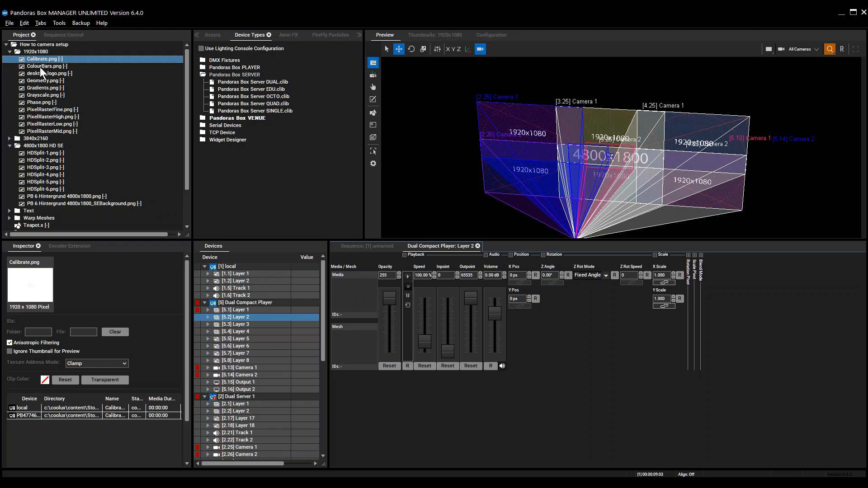
{"action": "left_click", "coordinate": [40, 67]}
{"action": "left_click_drag", "start_coordinate": [235, 319], "coordinate": [235, 318]}
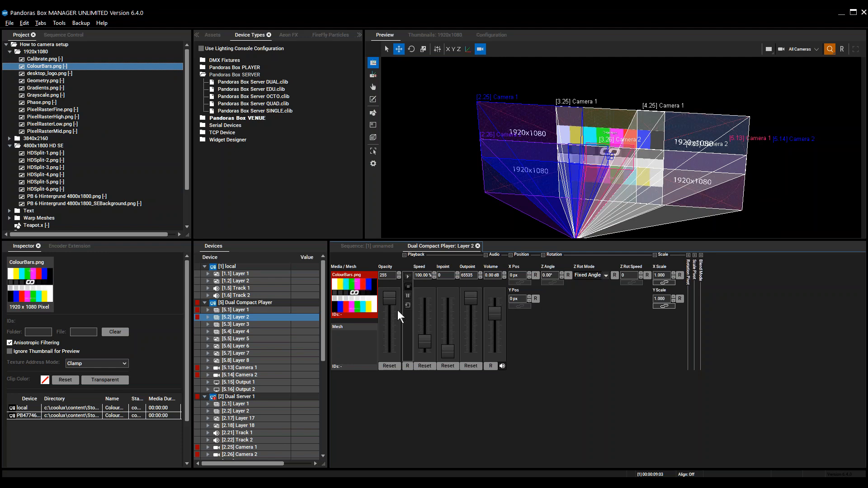
Scale the ColourBars layer to 0.450 and move it to X 1795 px, Y -527 px, over the background's lower-right area.
{"action": "left_click_drag", "start_coordinate": [660, 278], "coordinate": [659, 302]}
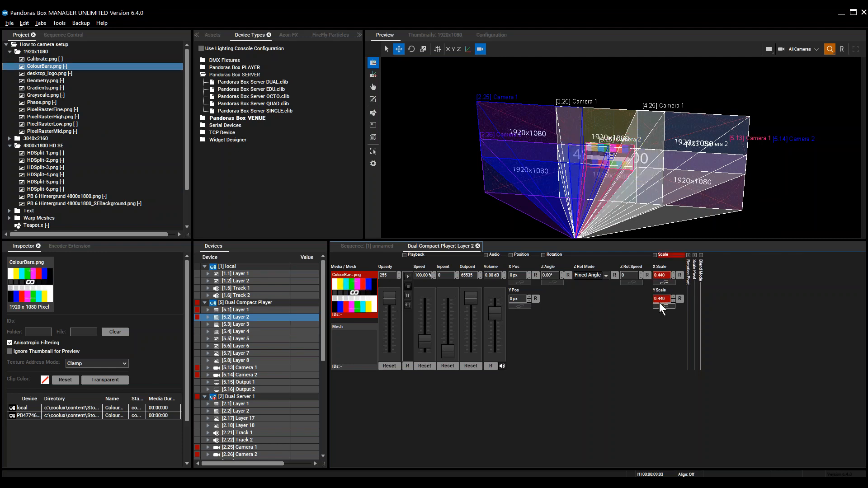
{"action": "left_click_drag", "start_coordinate": [613, 154], "coordinate": [727, 192]}
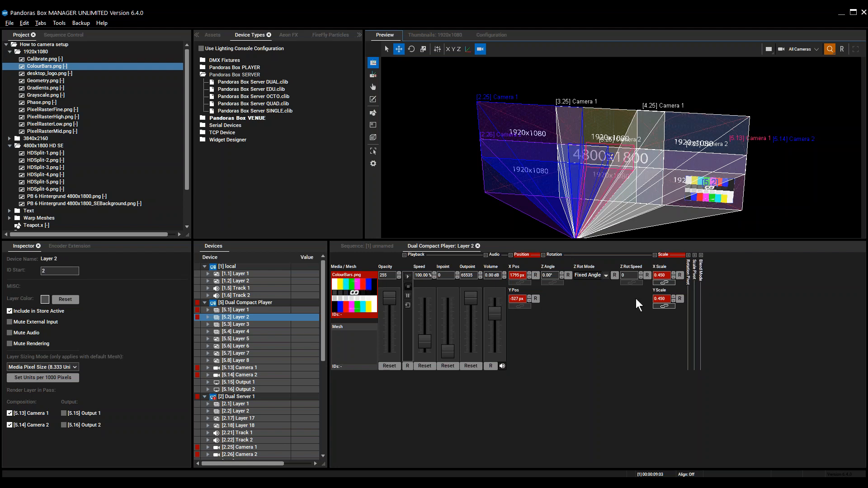
{"action": "left_click", "coordinate": [375, 246]}
{"action": "left_click", "coordinate": [441, 246]}
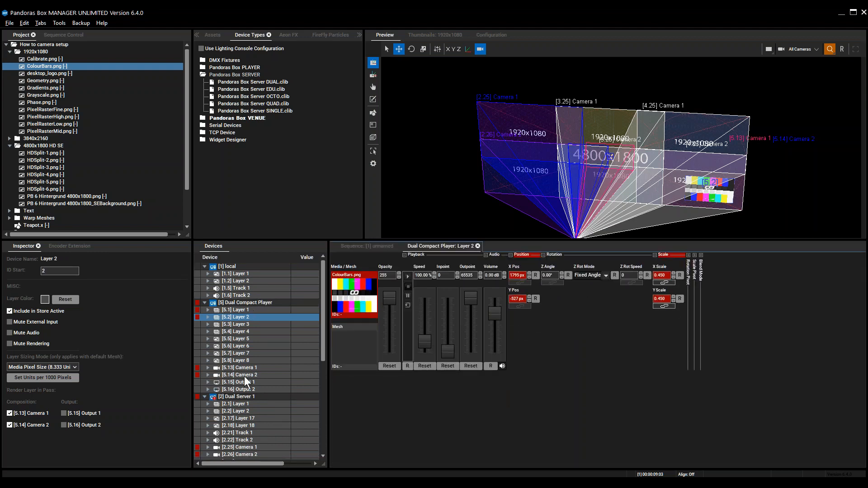
Stop the Dual Compact Player's Camera 2 from adopting the output viewport size for its composition render target.
{"action": "left_click", "coordinate": [247, 375]}
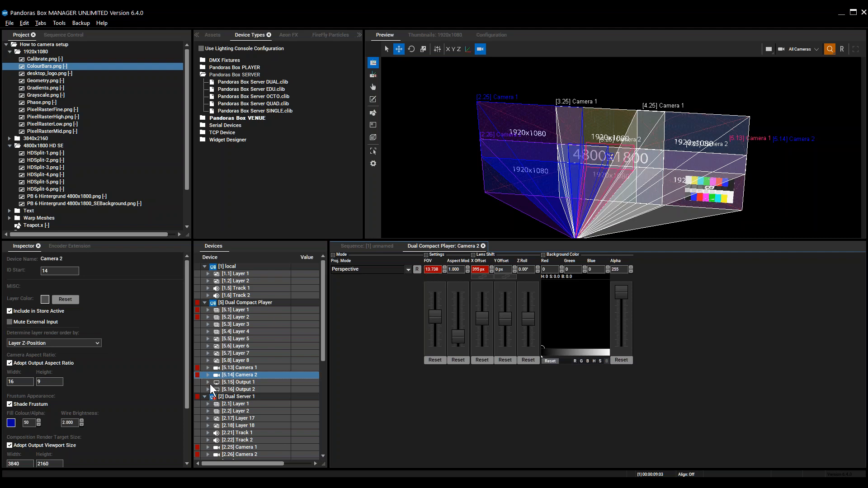
{"action": "scroll", "coordinate": [185, 322], "scroll_direction": "down", "scroll_amount": 3}
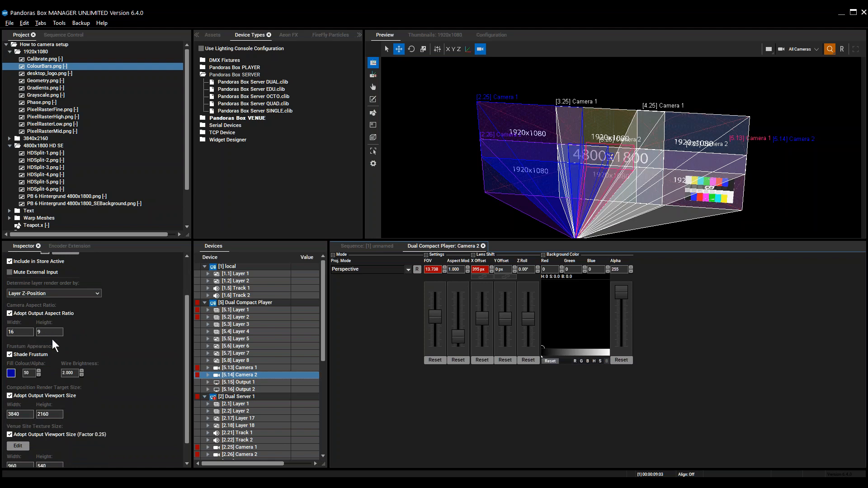
{"action": "left_click", "coordinate": [9, 435]}
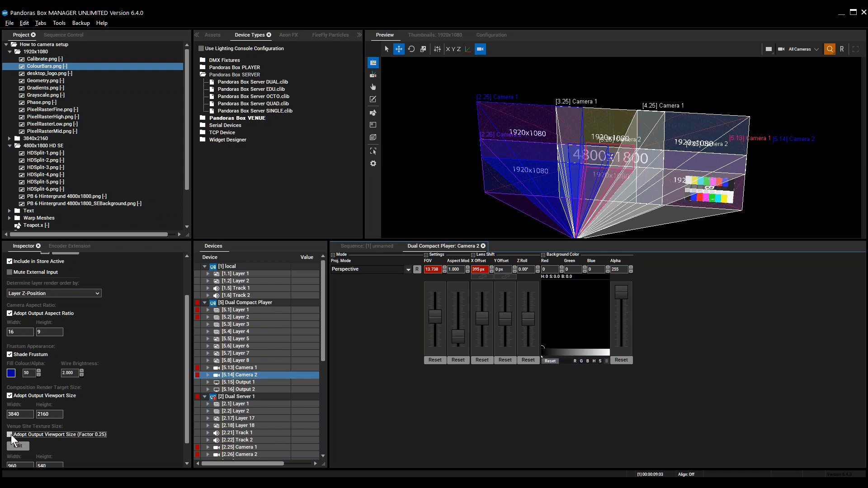
{"action": "left_click", "coordinate": [10, 313]}
{"action": "double_click", "coordinate": [25, 413]}
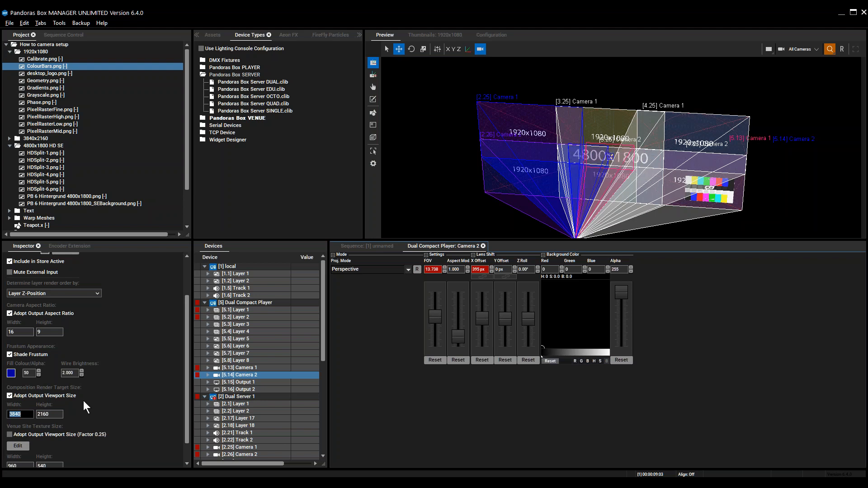
{"action": "type", "text": "3840"}
{"action": "key", "text": "Return"}
{"action": "left_click", "coordinate": [11, 395]}
{"action": "left_click", "coordinate": [12, 434]}
Set Camera 2's composition render target width to 600 and reset the camera's FOV.
{"action": "double_click", "coordinate": [24, 415]}
{"action": "type", "text": "600"}
{"action": "key", "text": "Return"}
{"action": "double_click", "coordinate": [54, 414]}
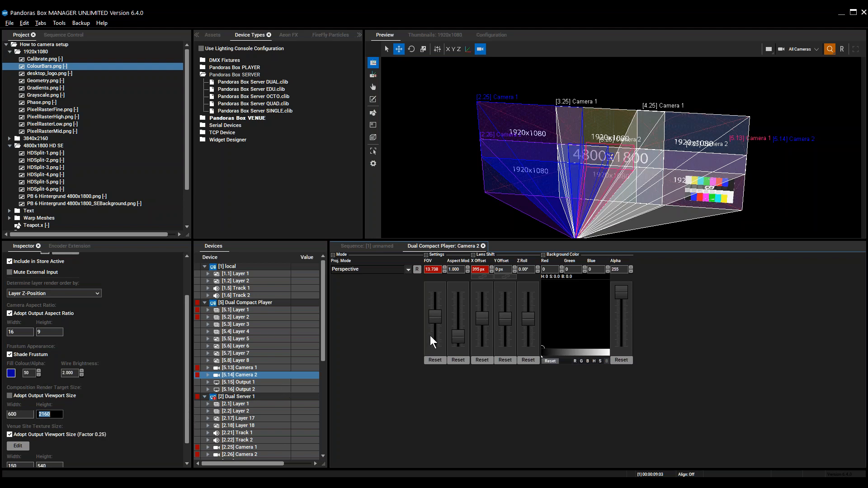
{"action": "left_click", "coordinate": [435, 360]}
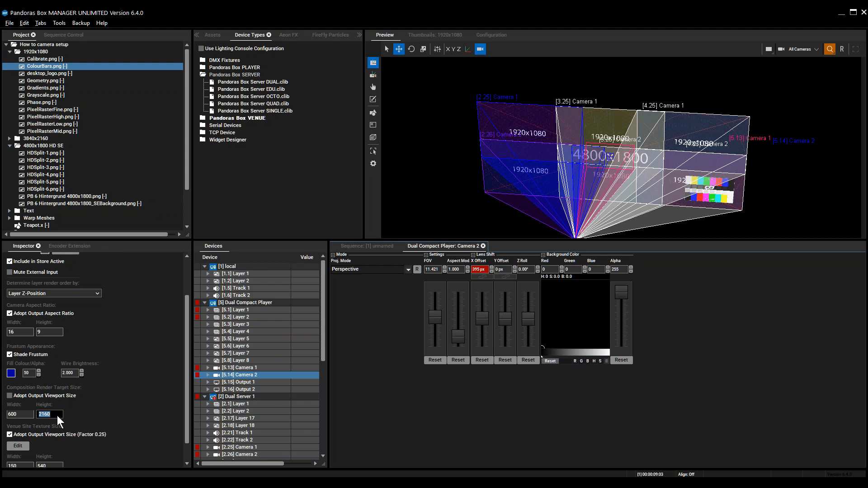
Set Camera 2's composition render target size to 160 x 90.
{"action": "left_click", "coordinate": [19, 412]}
{"action": "type", "text": "160"}
{"action": "key", "text": "Return"}
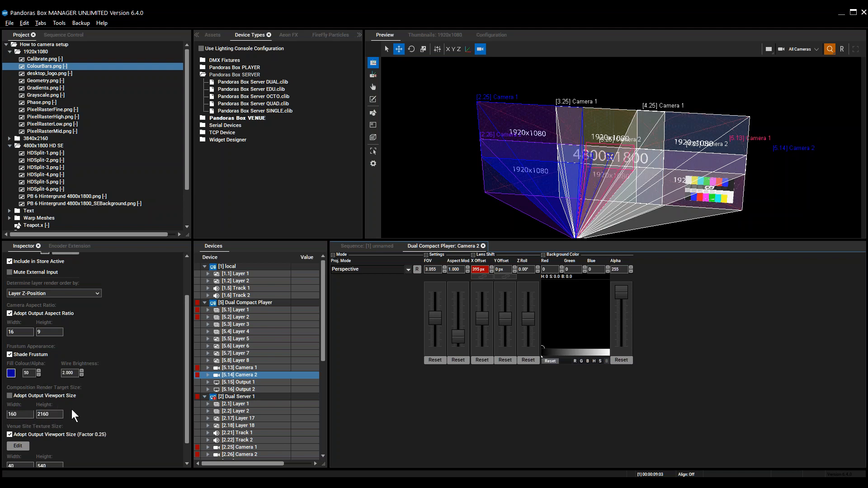
{"action": "type", "text": "90"}
{"action": "key", "text": "Return"}
Change the FOV of the Dual Compact Player's Camera 2 to 9.153 while viewing its frustum up close.
{"action": "left_click", "coordinate": [598, 182]}
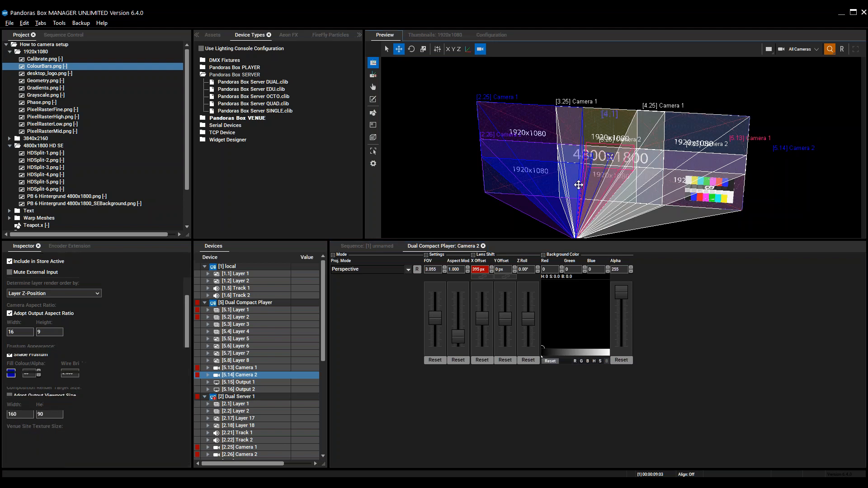
{"action": "scroll", "coordinate": [586, 143], "scroll_direction": "up", "scroll_amount": 2}
{"action": "scroll", "coordinate": [585, 143], "scroll_direction": "up", "scroll_amount": 5}
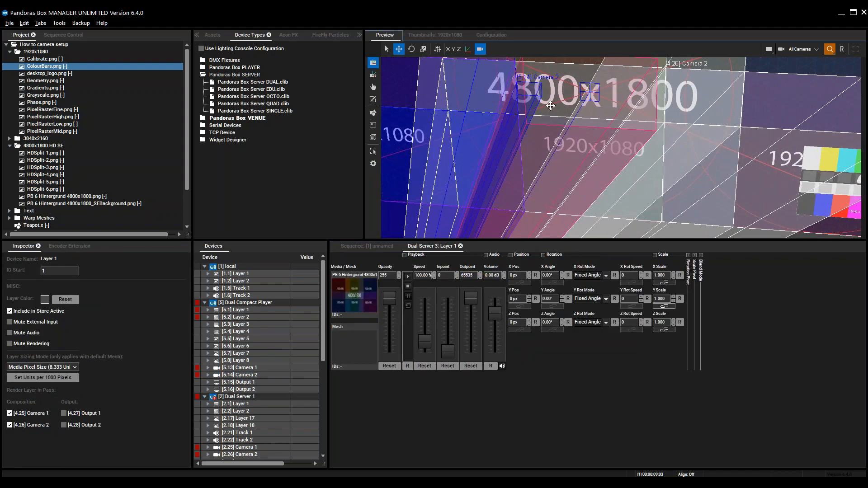
{"action": "middle_click_drag", "start_coordinate": [527, 94], "coordinate": [538, 136]}
{"action": "scroll", "coordinate": [533, 140], "scroll_direction": "down", "scroll_amount": 1}
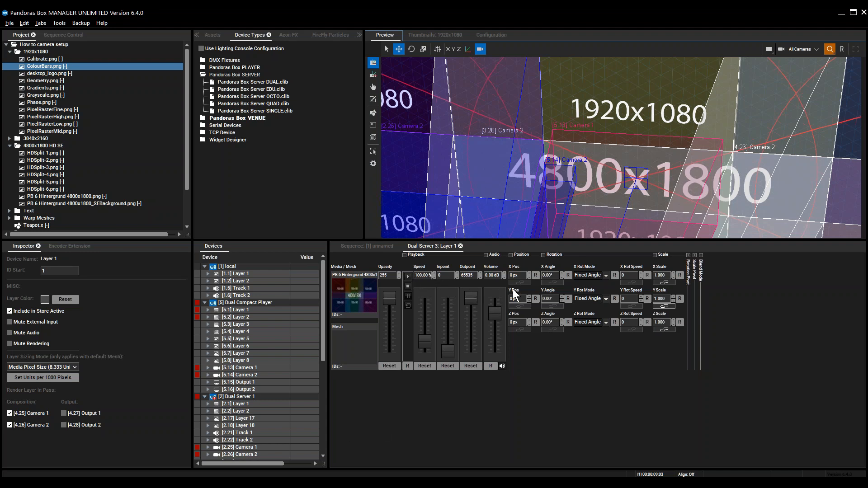
{"action": "left_click", "coordinate": [240, 375]}
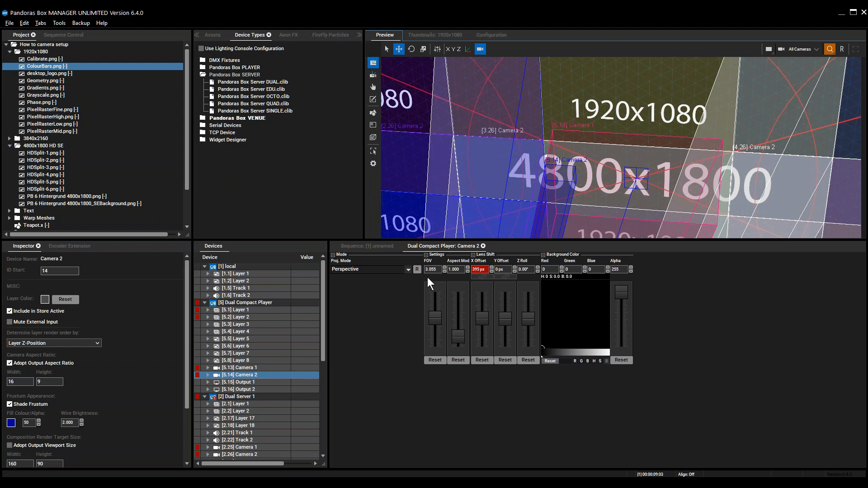
{"action": "left_click_drag", "start_coordinate": [439, 318], "coordinate": [433, 324]}
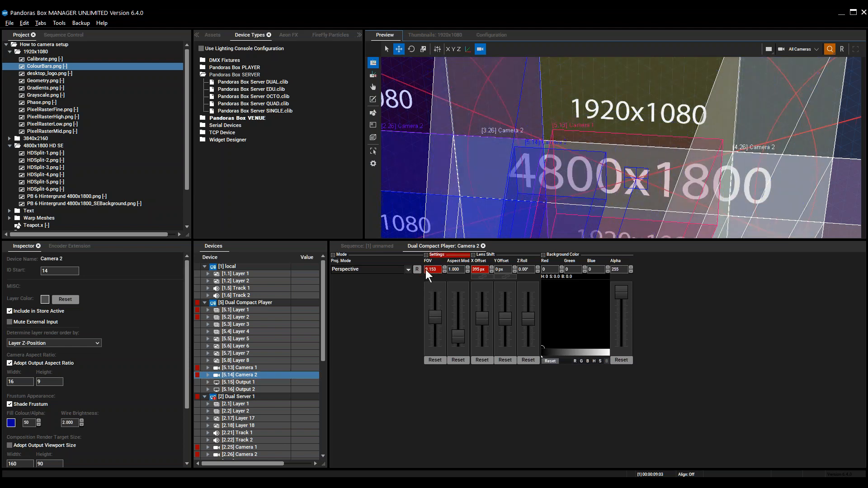
Try a composition render target width of 5000 on Camera 2 with its FOV reset, and set the width back to 160.
{"action": "left_click", "coordinate": [26, 466]}
{"action": "type", "text": "5000"}
{"action": "key", "text": "Return"}
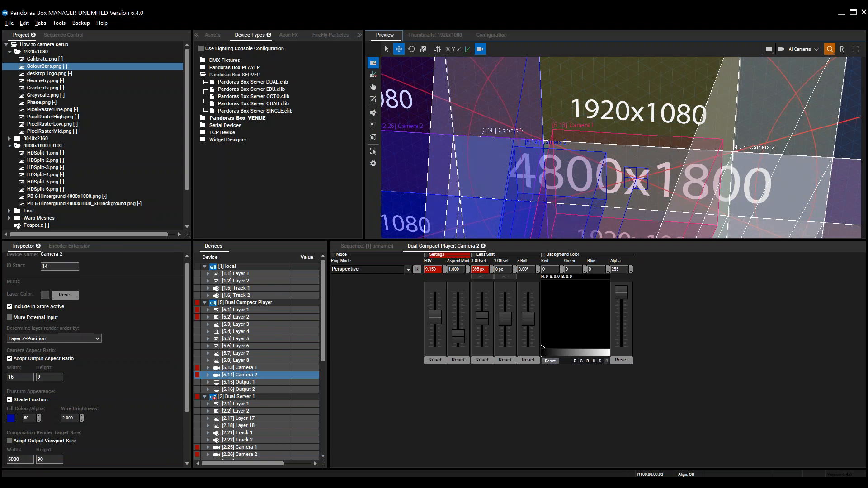
{"action": "left_click", "coordinate": [436, 360]}
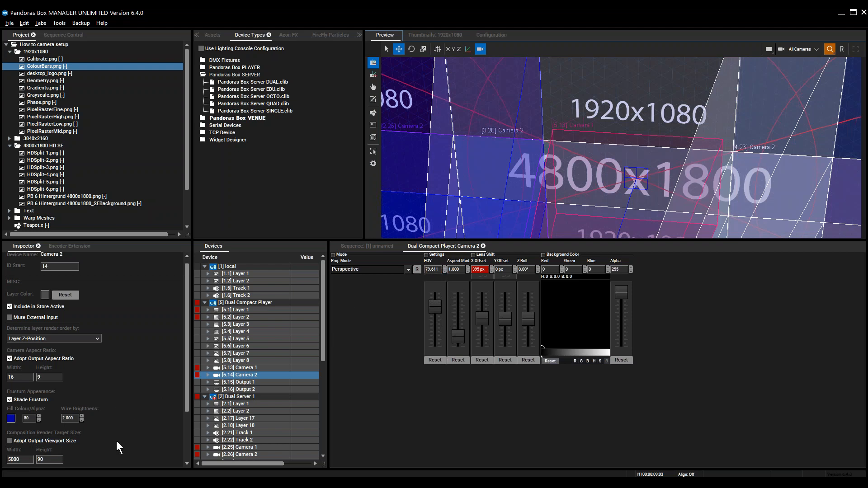
{"action": "type", "text": "160"}
{"action": "key", "text": "Return"}
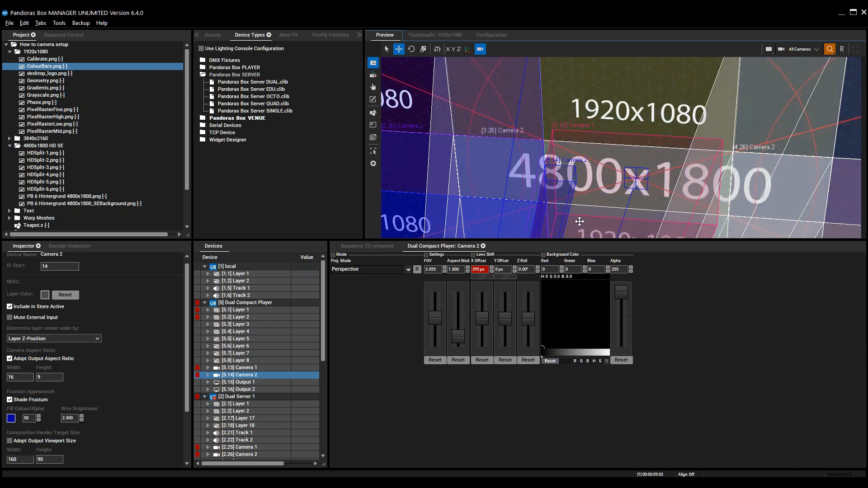
Set Camera 2's FOV to 13.555, Z Roll to 45.50° and Y Offset to 260 px.
{"action": "scroll", "coordinate": [433, 269], "scroll_direction": "down", "scroll_amount": 5}
{"action": "scroll", "coordinate": [437, 267], "scroll_direction": "up", "scroll_amount": 10}
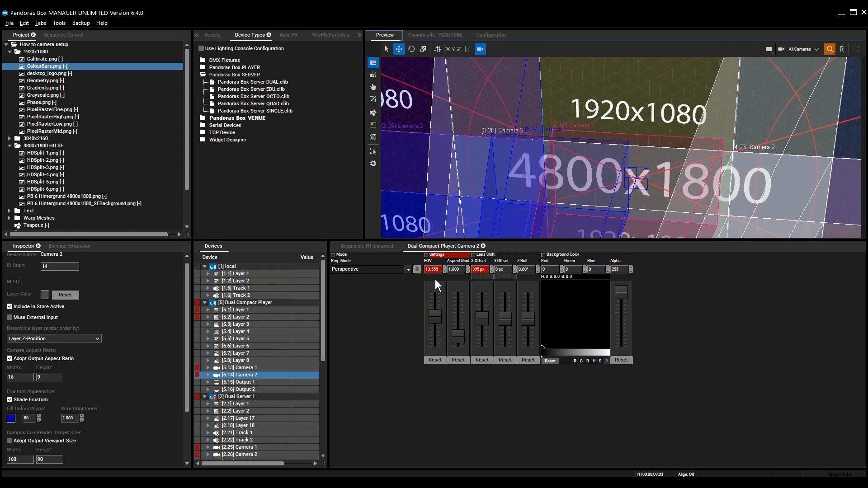
{"action": "left_click_drag", "start_coordinate": [520, 270], "coordinate": [504, 228]}
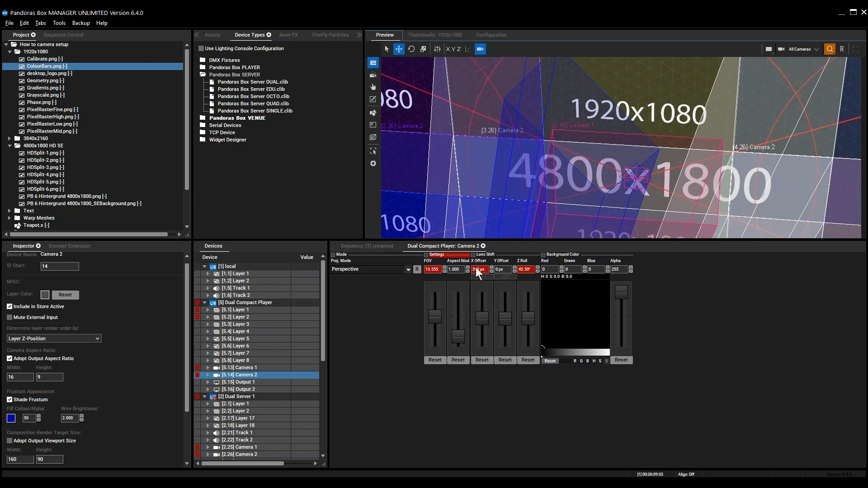
{"action": "left_click_drag", "start_coordinate": [503, 268], "coordinate": [512, 248]}
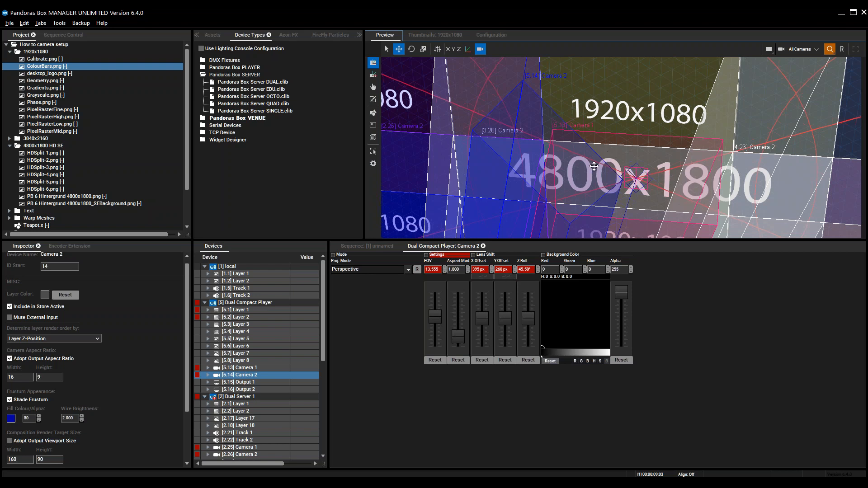
Move the Dual Compact Player's ColourBars layer to X -1577 px, Y 637 px, over the background's upper-left area.
{"action": "scroll", "coordinate": [554, 187], "scroll_direction": "down", "scroll_amount": 5}
{"action": "scroll", "coordinate": [554, 186], "scroll_direction": "down", "scroll_amount": 2}
{"action": "left_click_drag", "start_coordinate": [781, 222], "coordinate": [507, 119]}
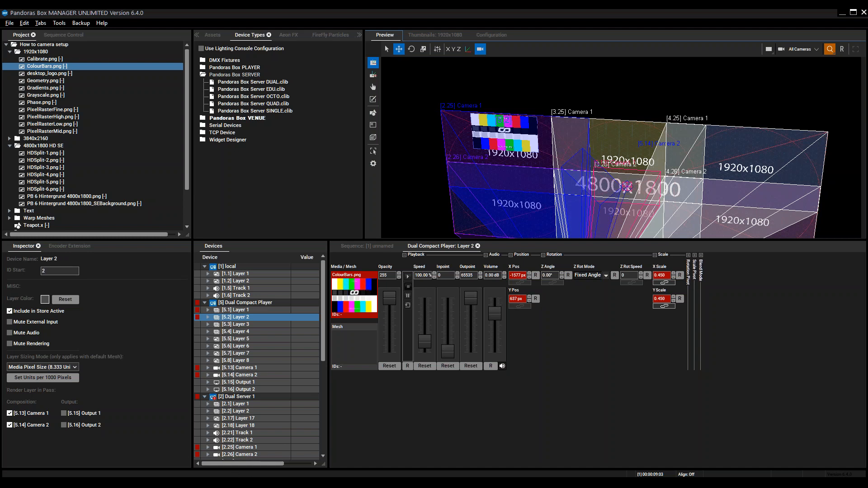
Switch to the presentation and show the Q&A slide.
{"action": "mouse_move", "coordinate": [233, 478]}
{"action": "left_click", "coordinate": [225, 462]}
{"action": "left_click", "coordinate": [290, 294]}
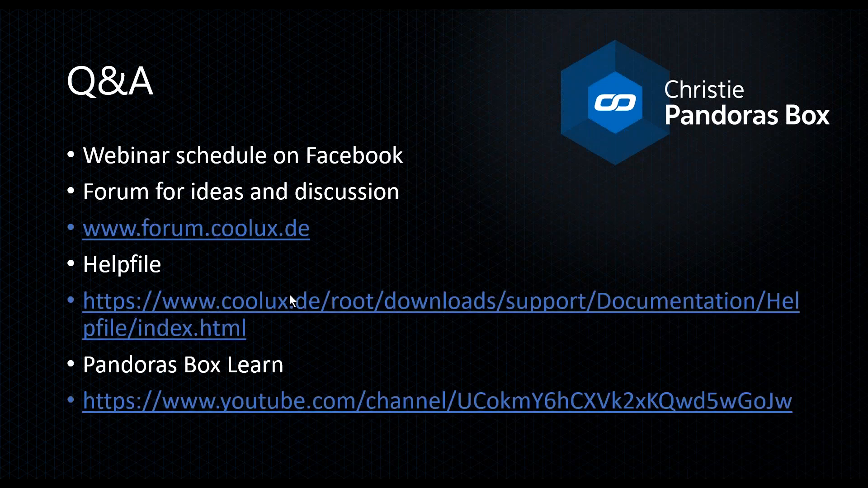